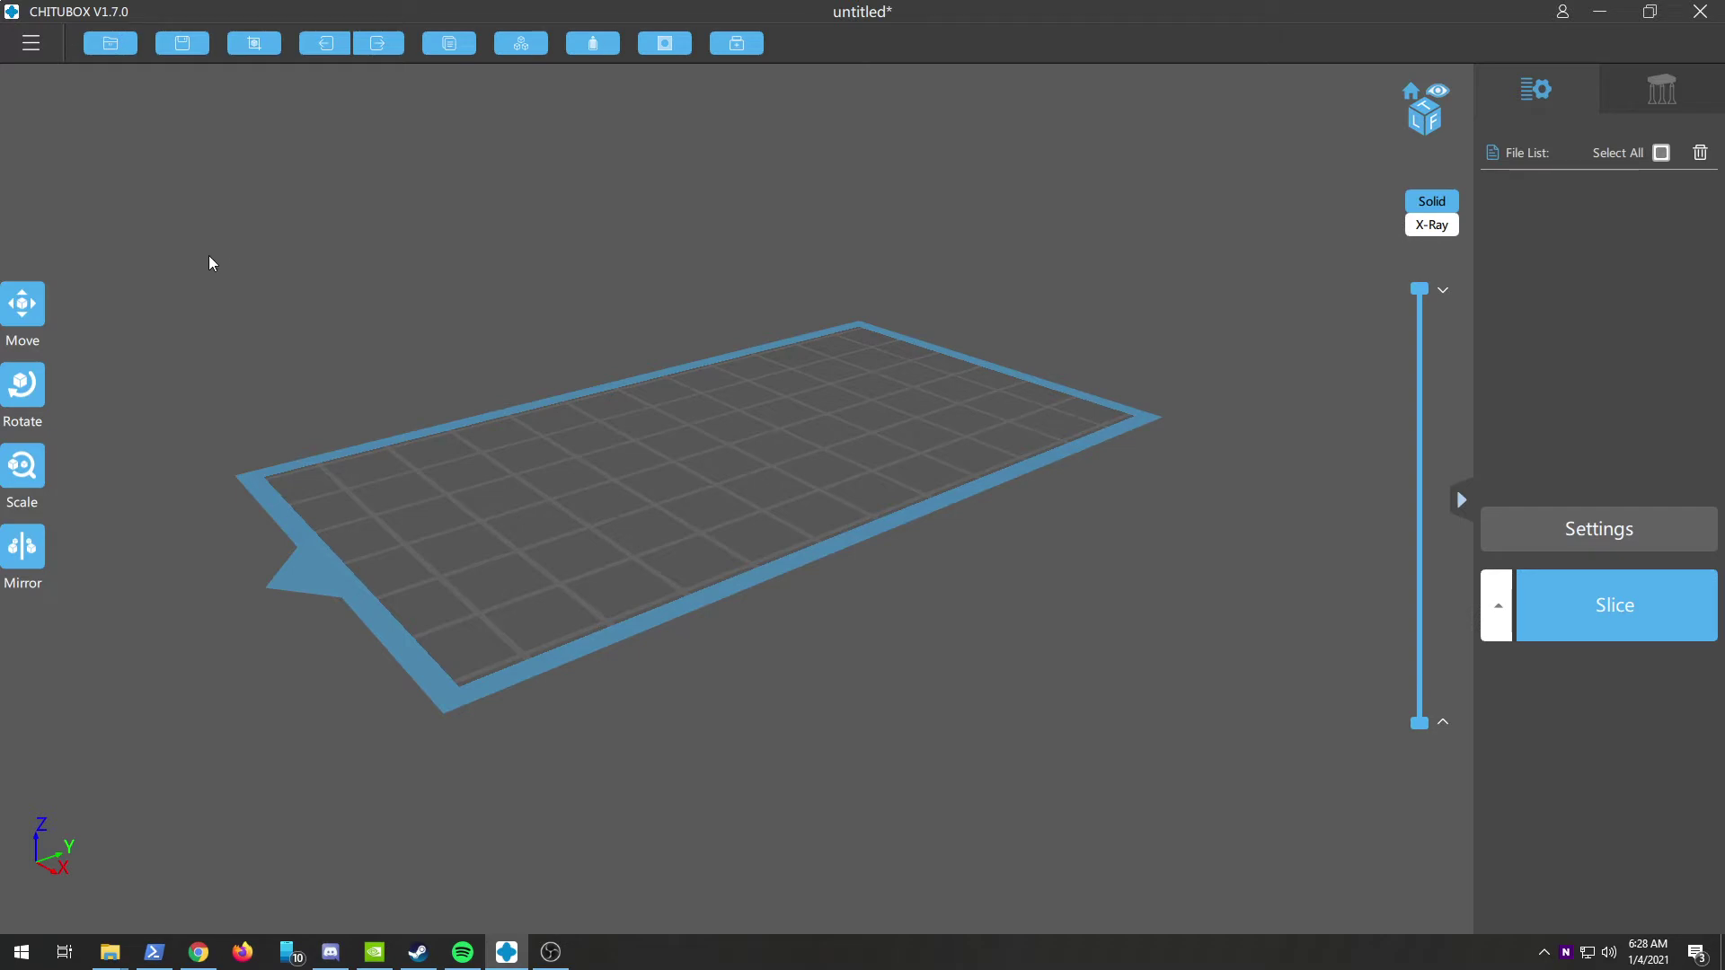
{"action": "left_click", "coordinate": [28, 45]}
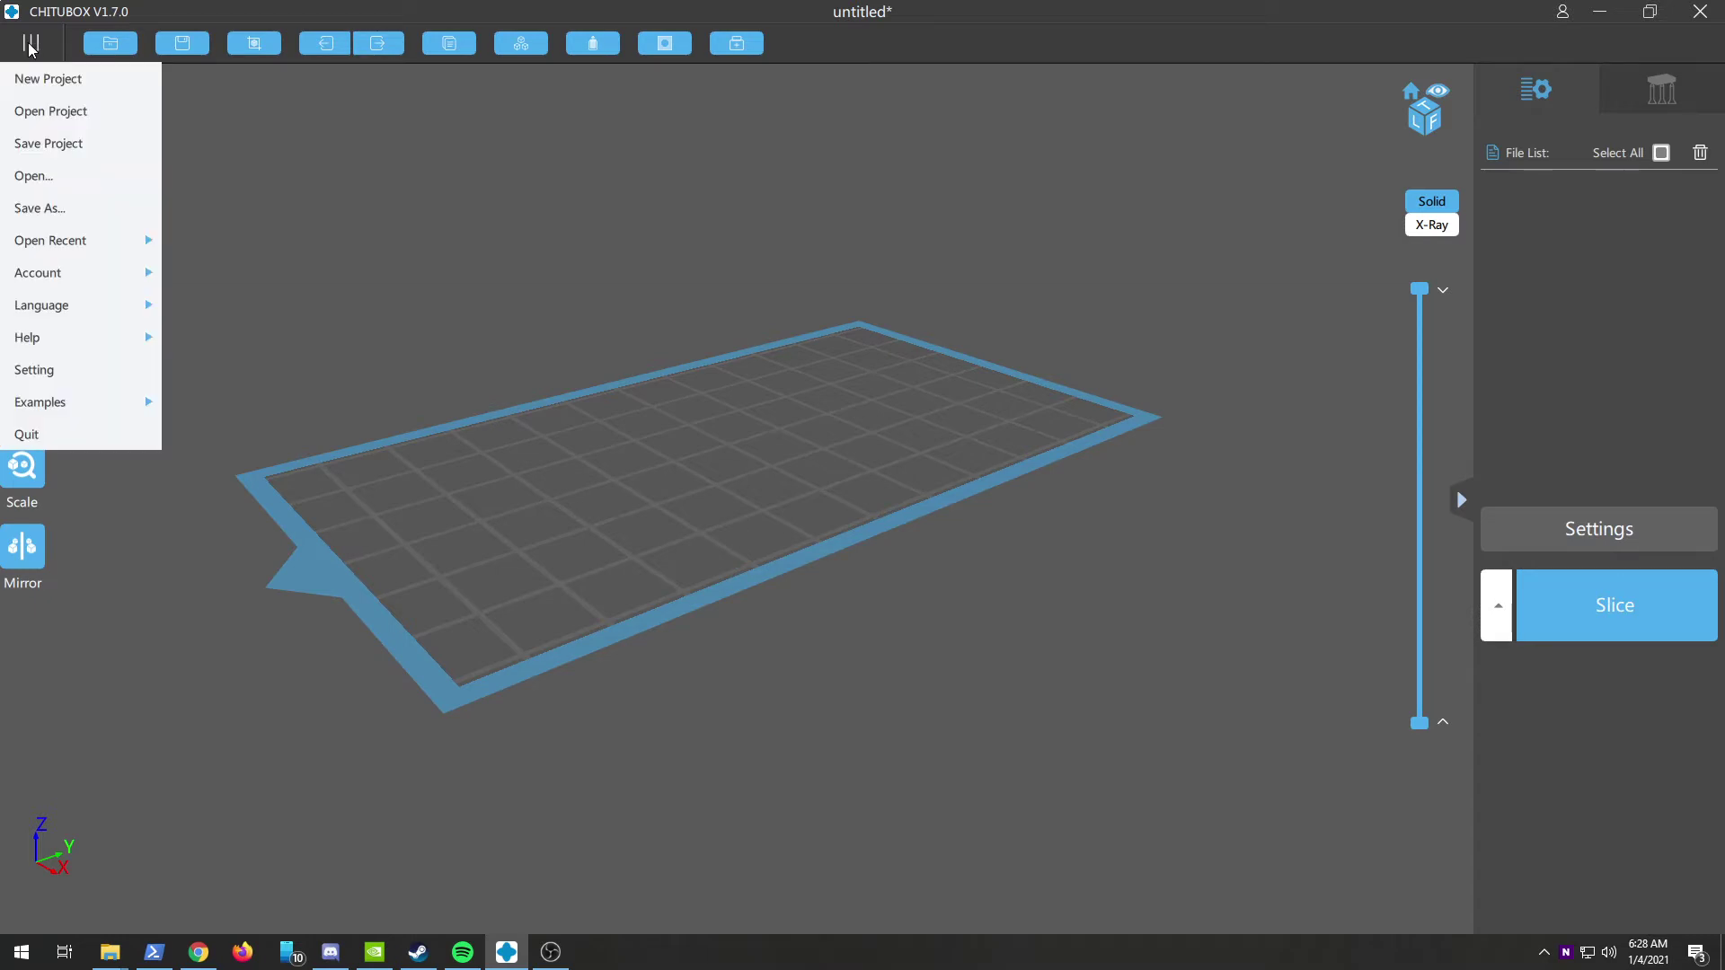
{"action": "left_click", "coordinate": [1491, 490]}
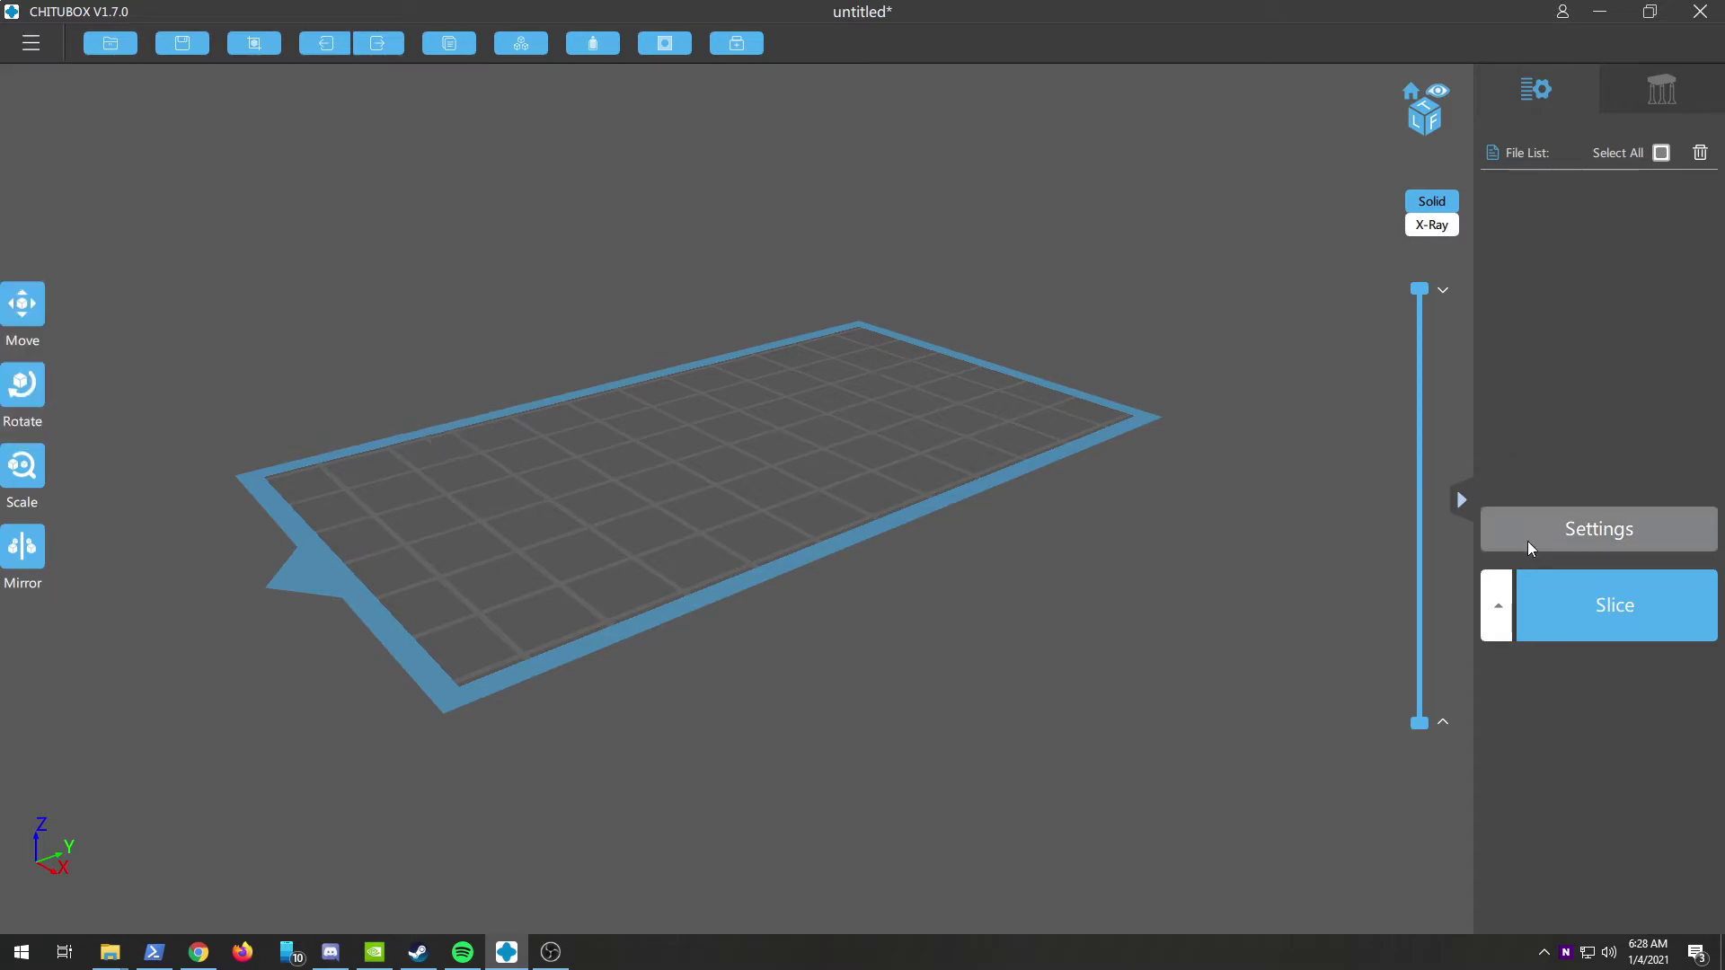
- Review the CREALITY LD-002R in the machine chooser and check its machine, resin and print settings
{"action": "left_click", "coordinate": [1560, 529]}
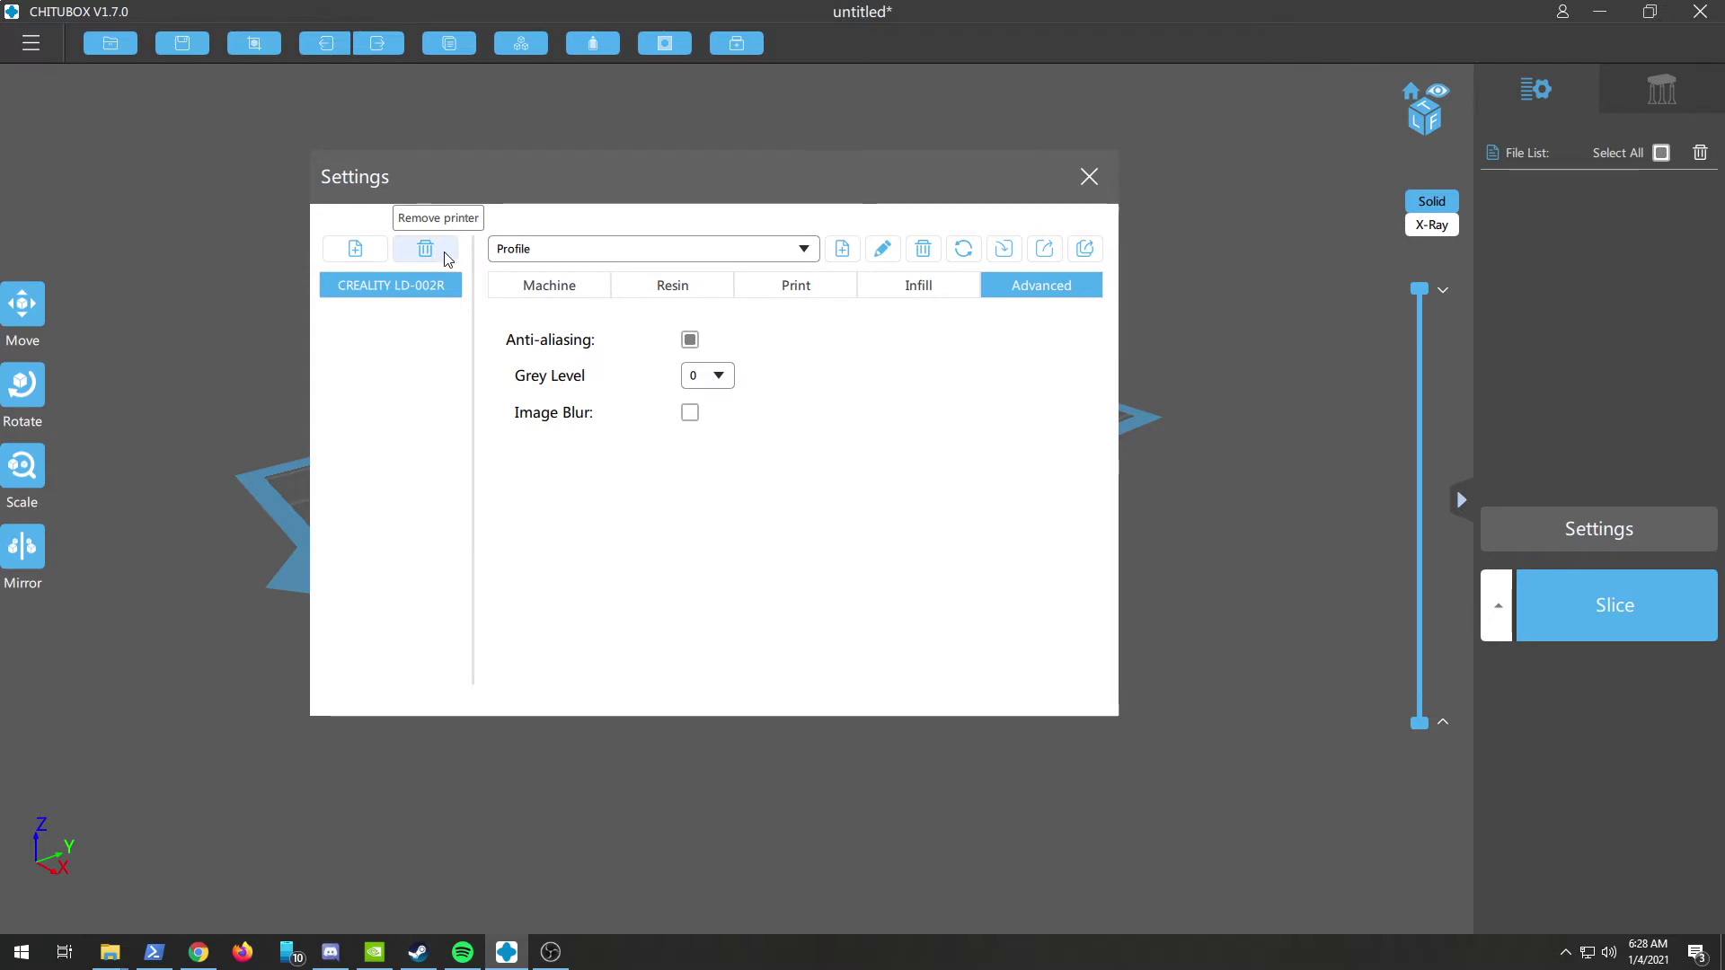
{"action": "left_click", "coordinate": [355, 250]}
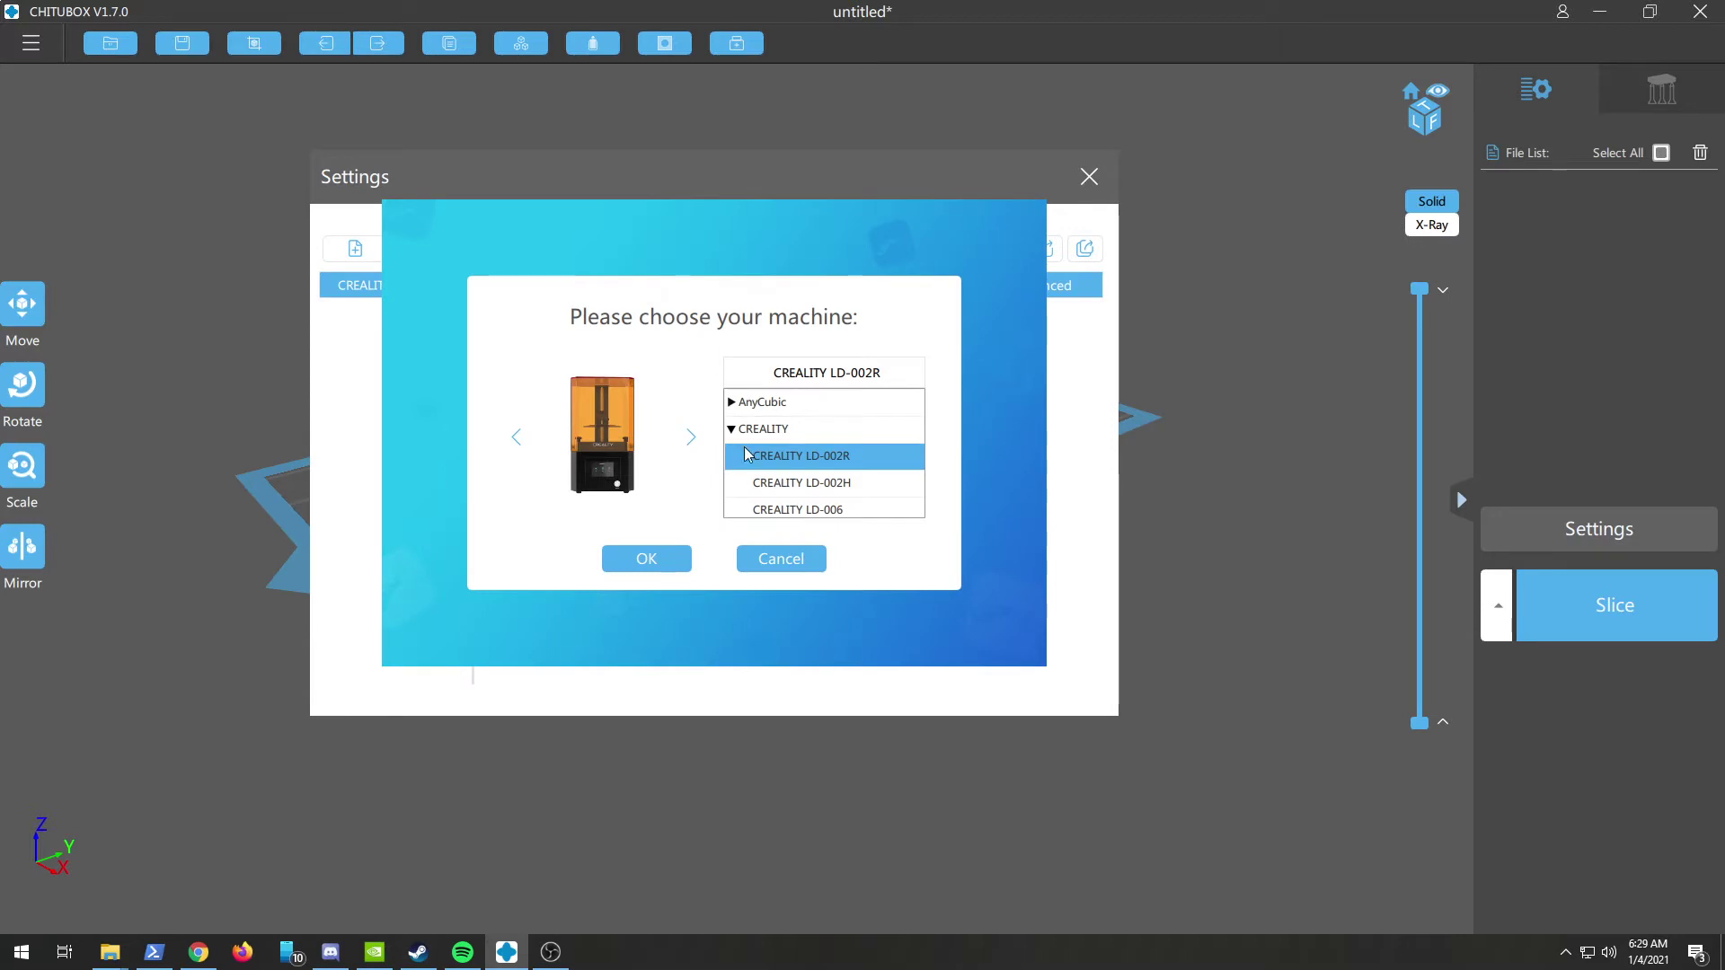
{"action": "scroll", "coordinate": [778, 454], "scroll_direction": "down", "scroll_amount": 1}
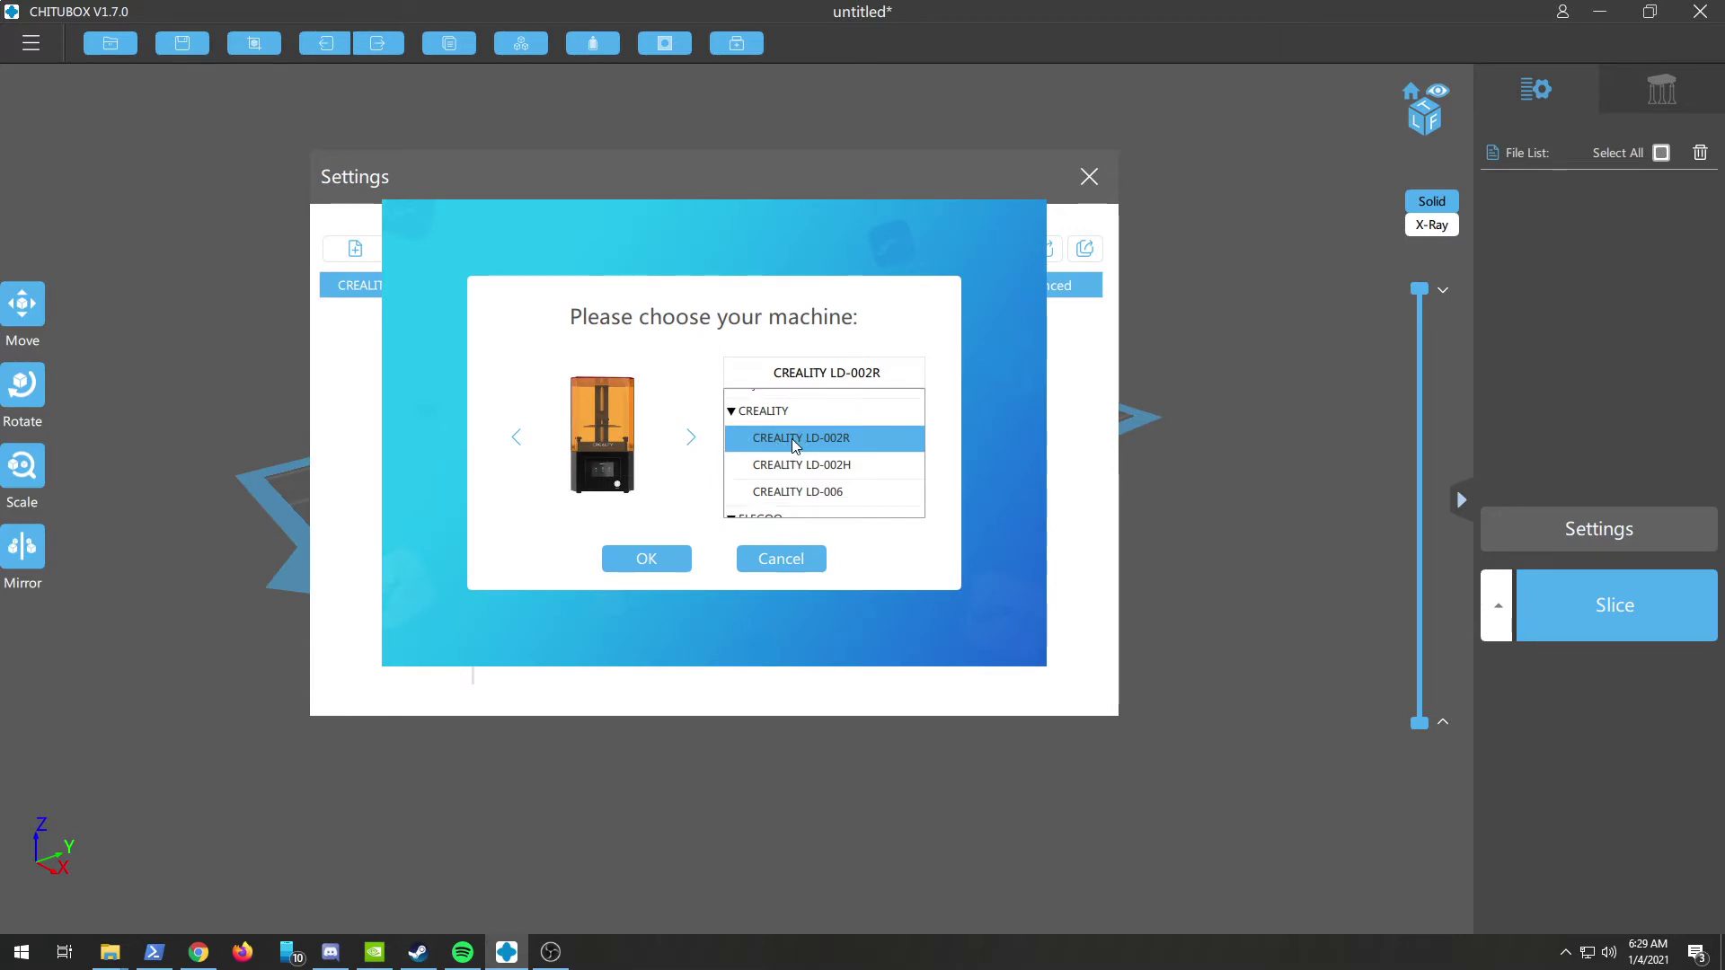
{"action": "left_click", "coordinate": [648, 541]}
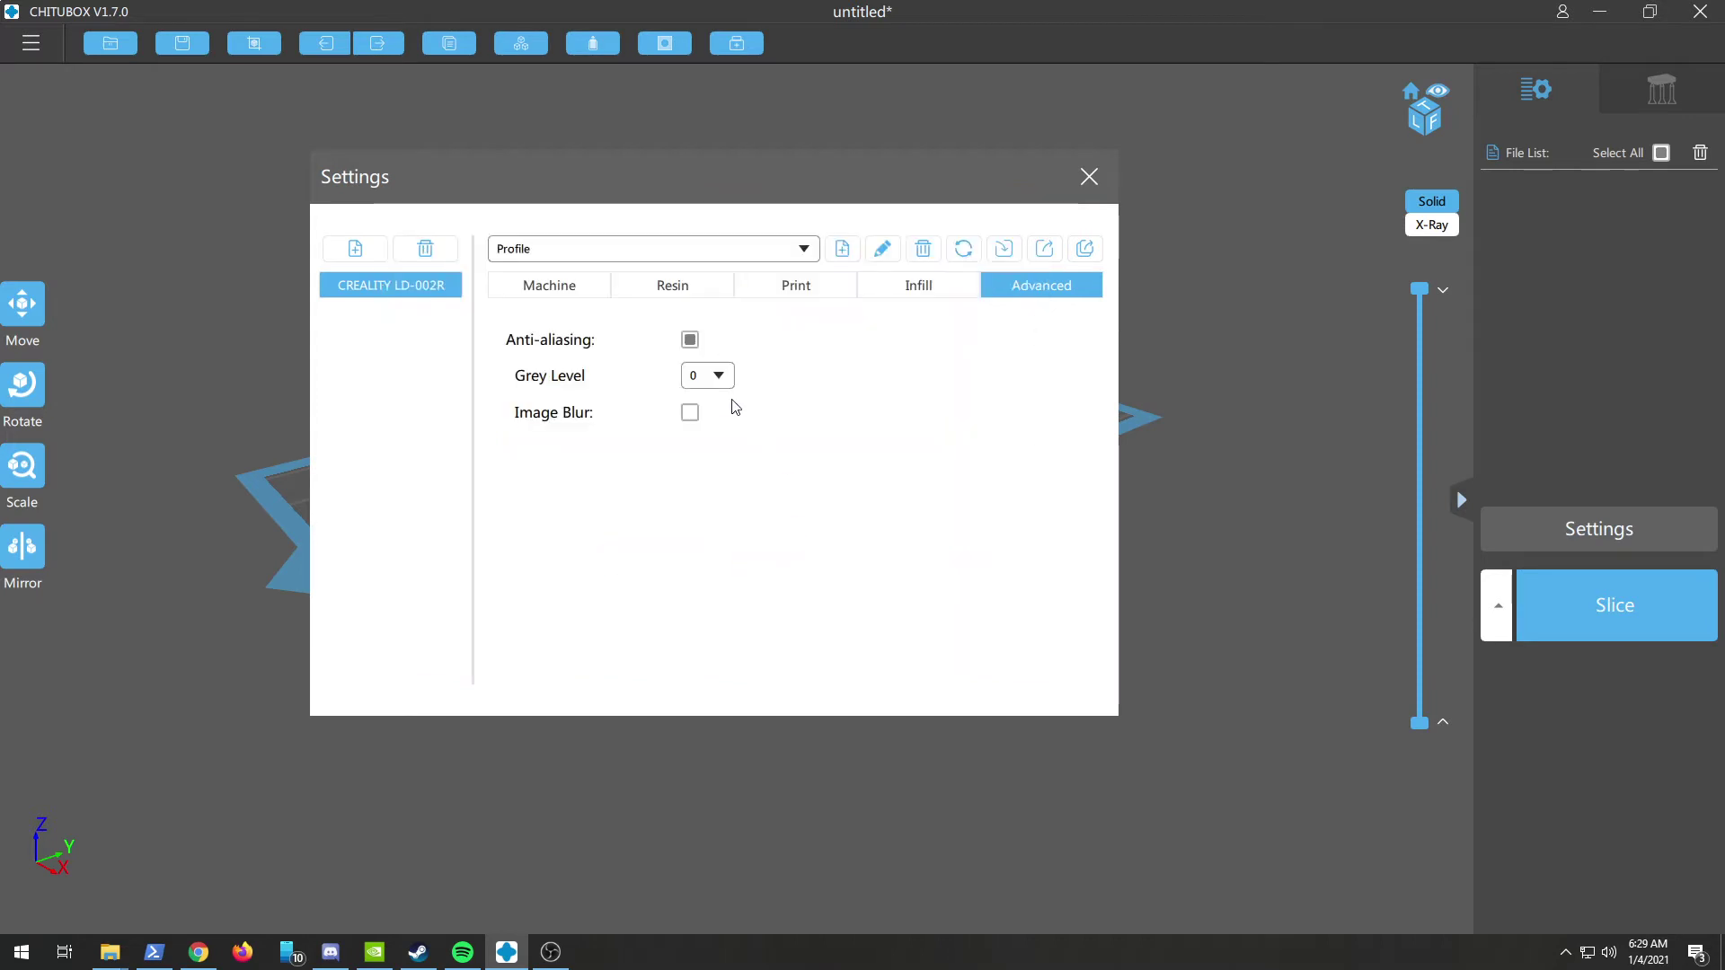
{"action": "left_click", "coordinate": [535, 281]}
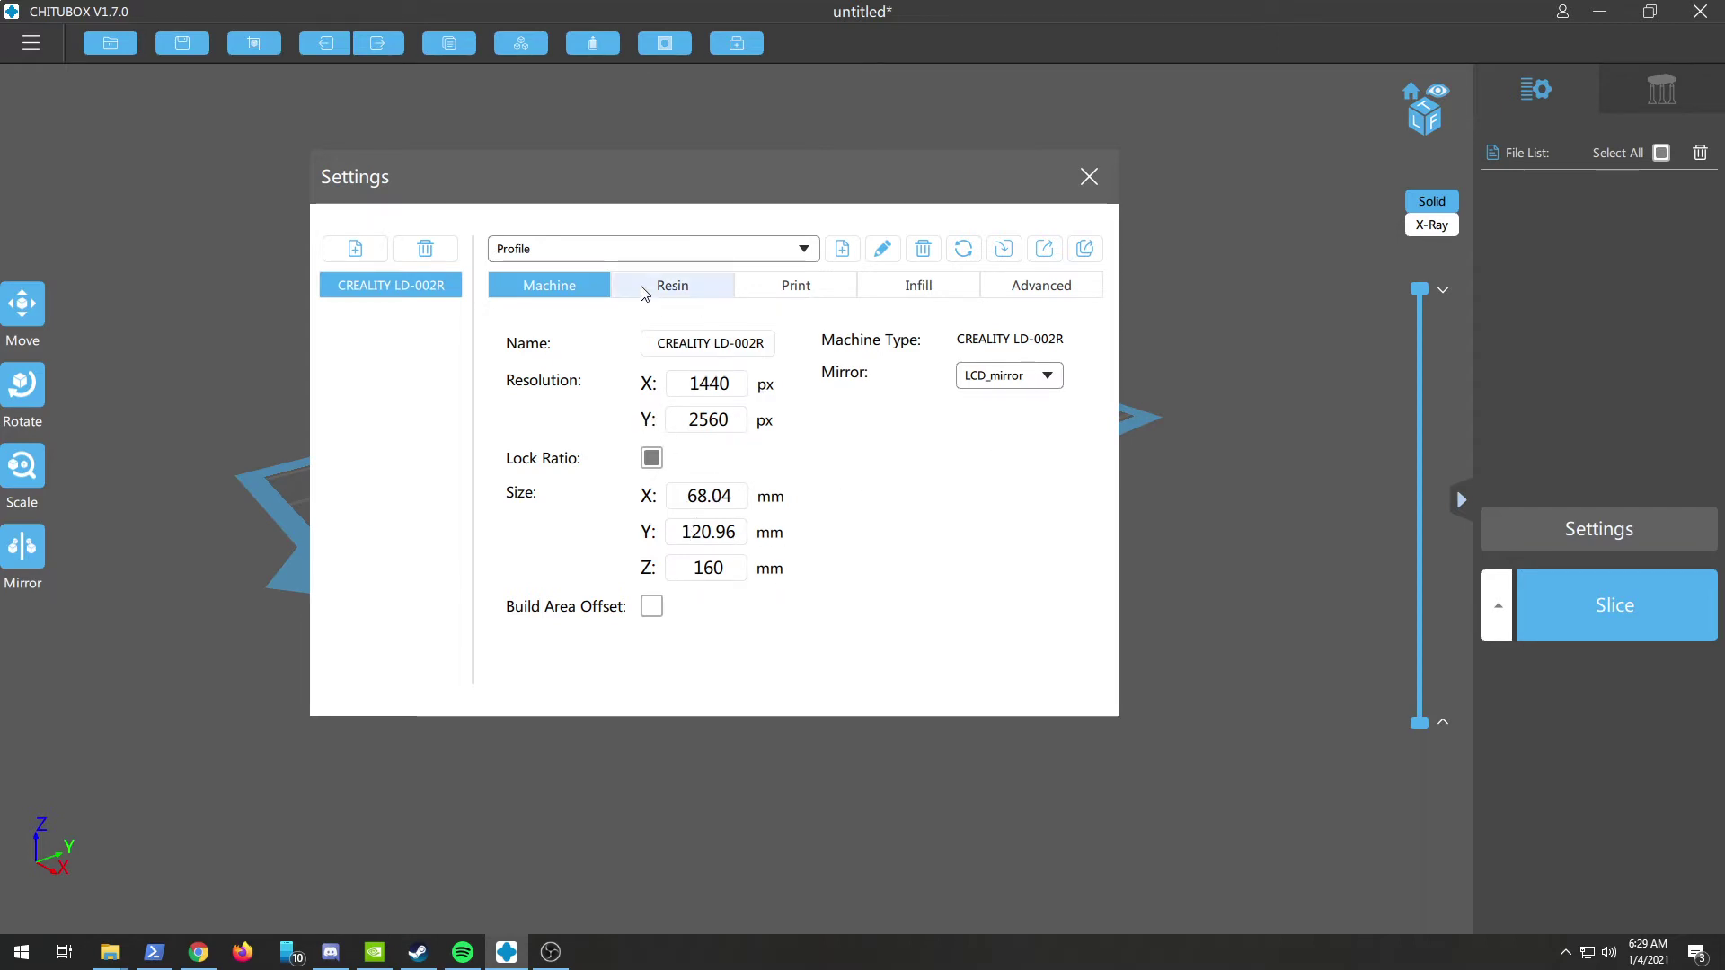
{"action": "left_click", "coordinate": [663, 292]}
{"action": "left_click", "coordinate": [796, 288]}
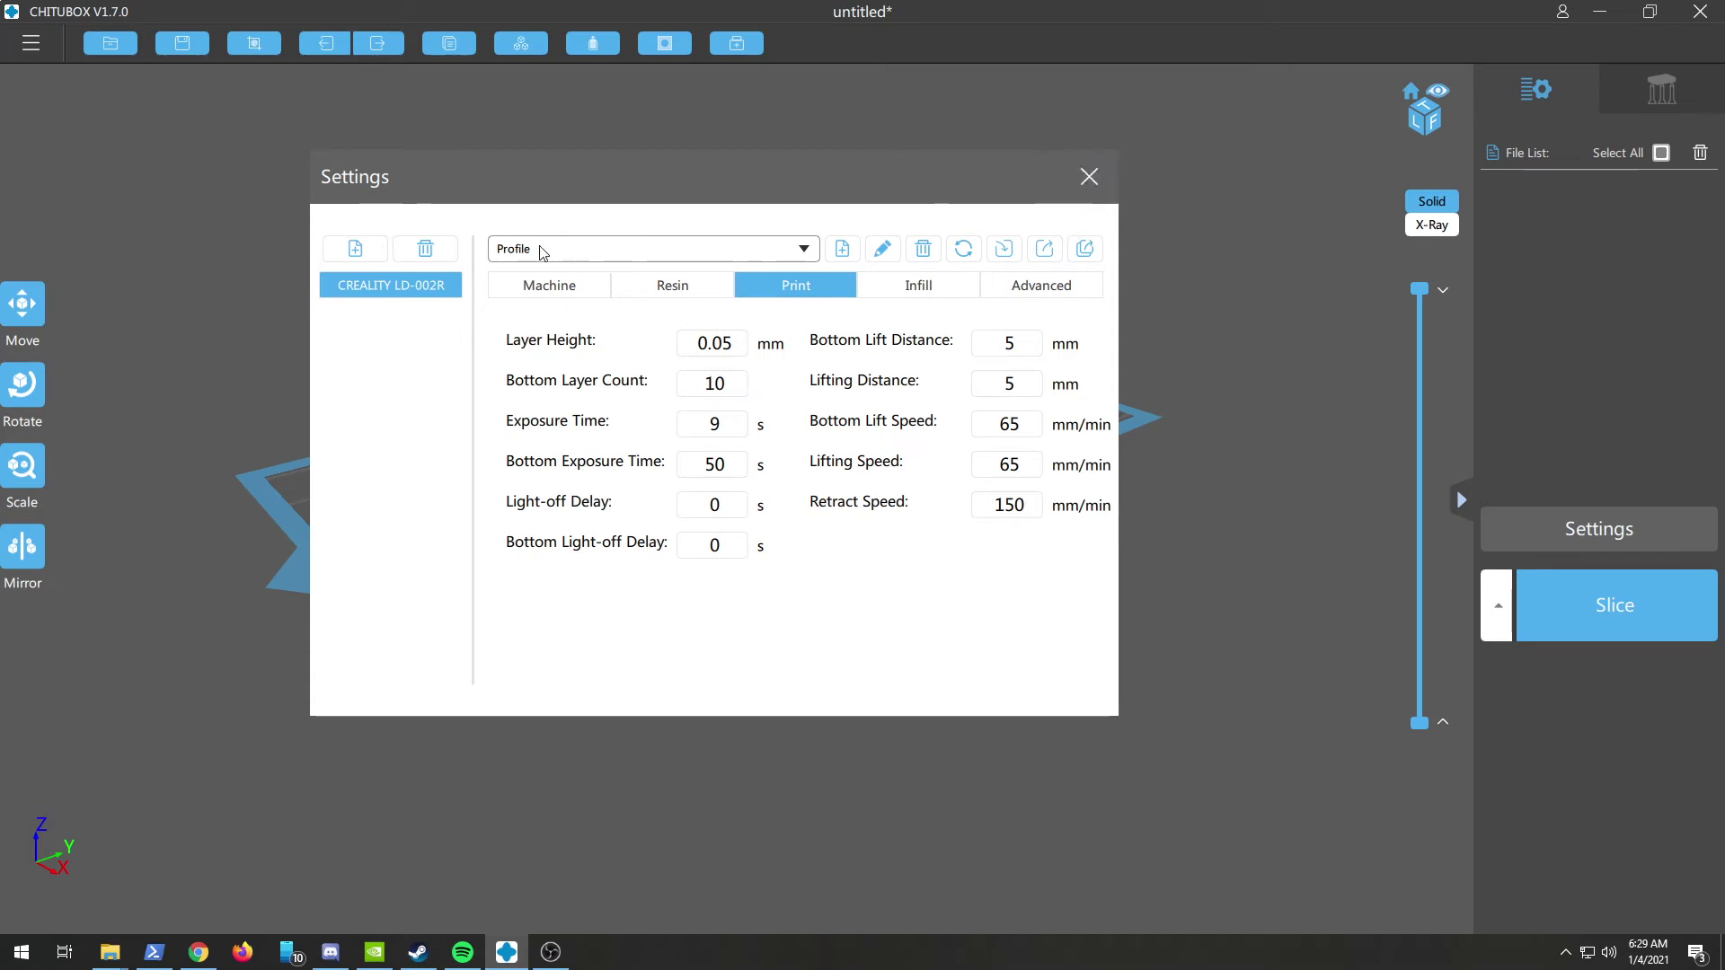
{"action": "left_click", "coordinate": [1090, 177]}
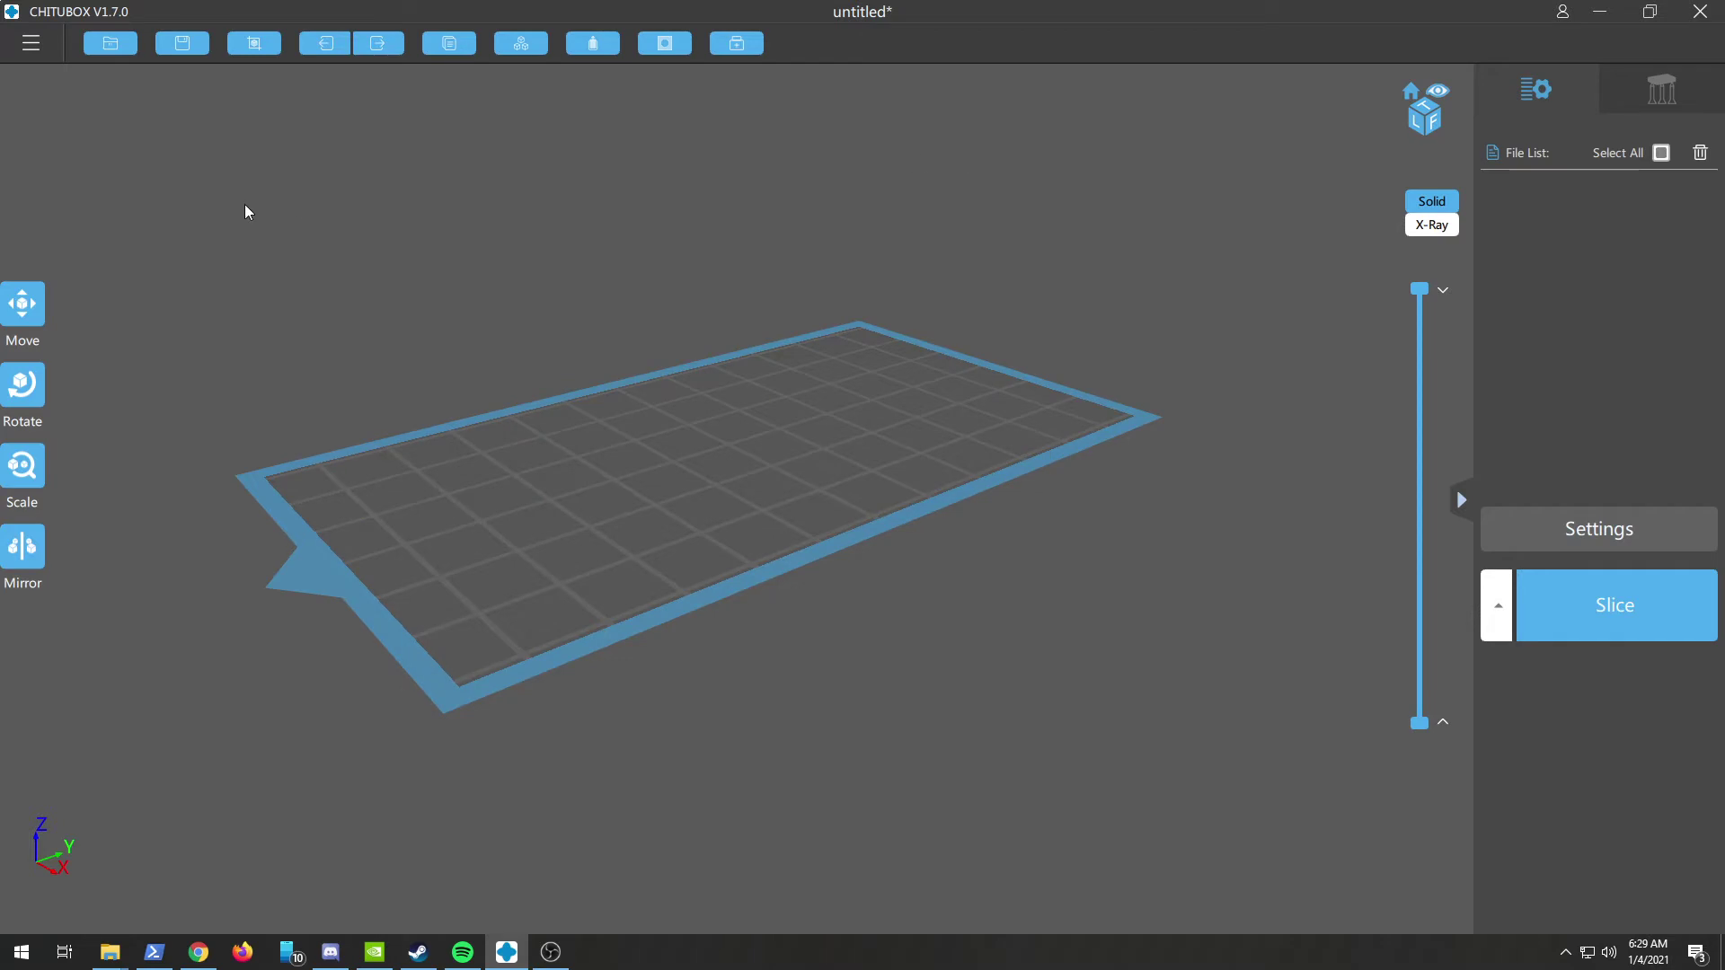
- Open the model file SubaruVisorMount.STL from the Subaru_Forester_Sun_Visor_Mount files folder
{"action": "left_click", "coordinate": [121, 52]}
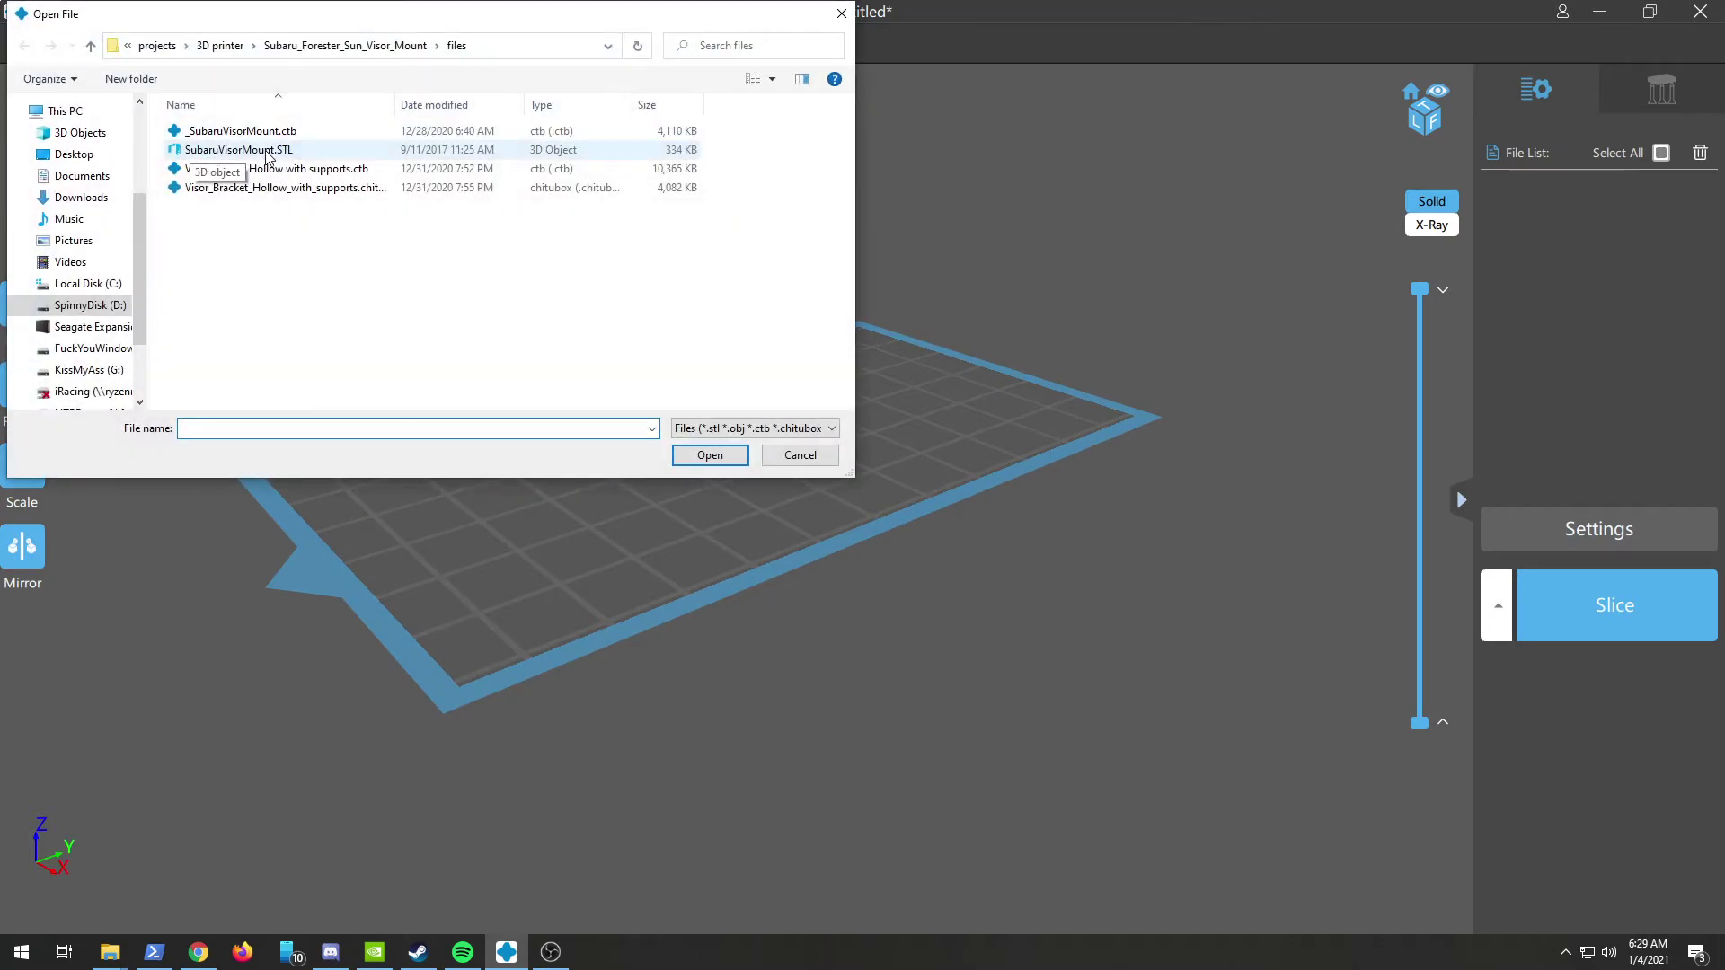
{"action": "left_click", "coordinate": [217, 153]}
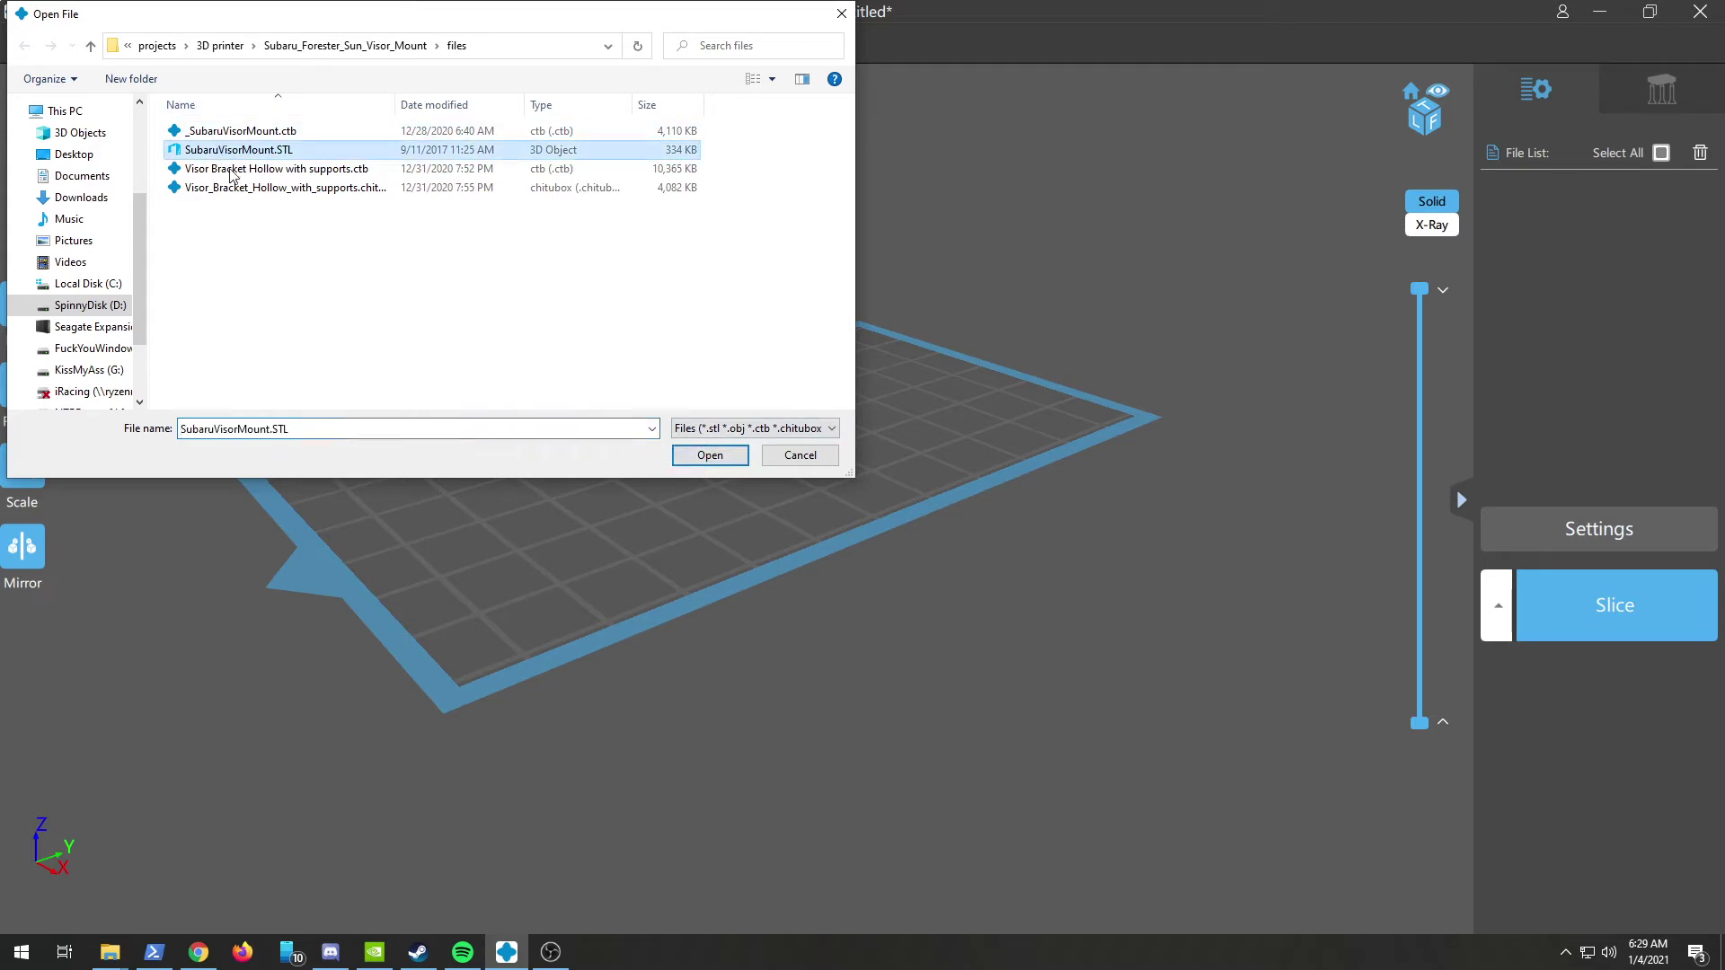
{"action": "left_click", "coordinate": [707, 455]}
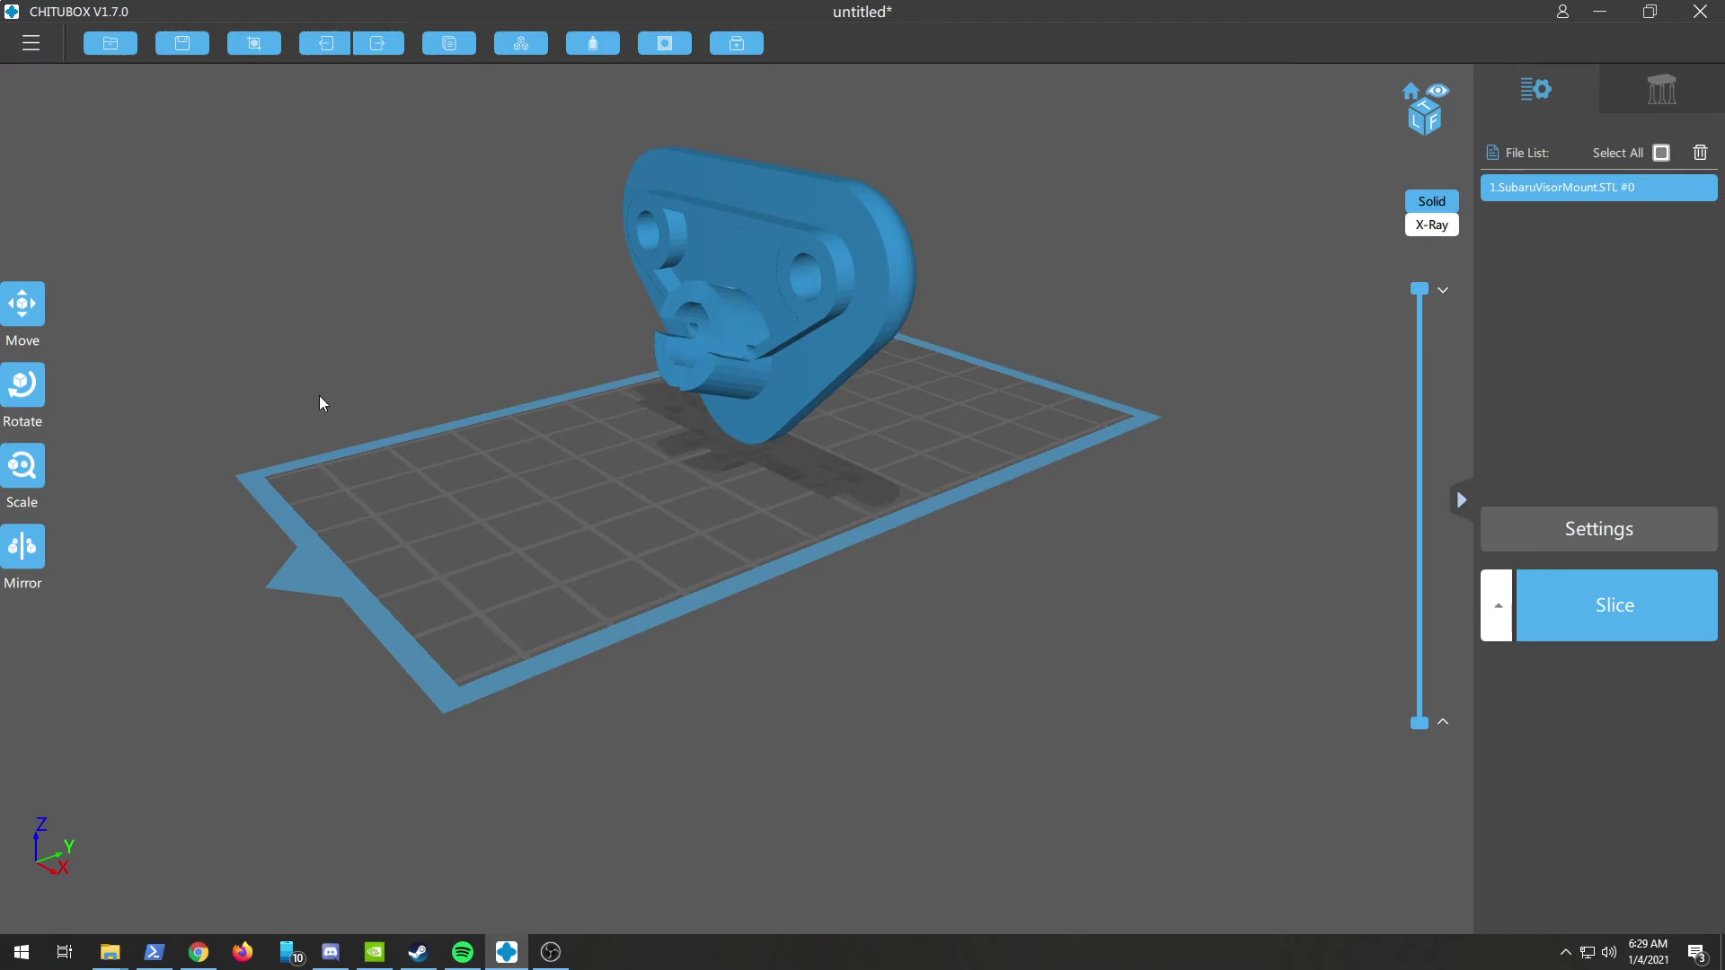
- Rotate the visor mount in 90° increments to 270° about Y, laying its flat back on the build plate
{"action": "left_click_drag", "start_coordinate": [780, 524], "coordinate": [886, 488]}
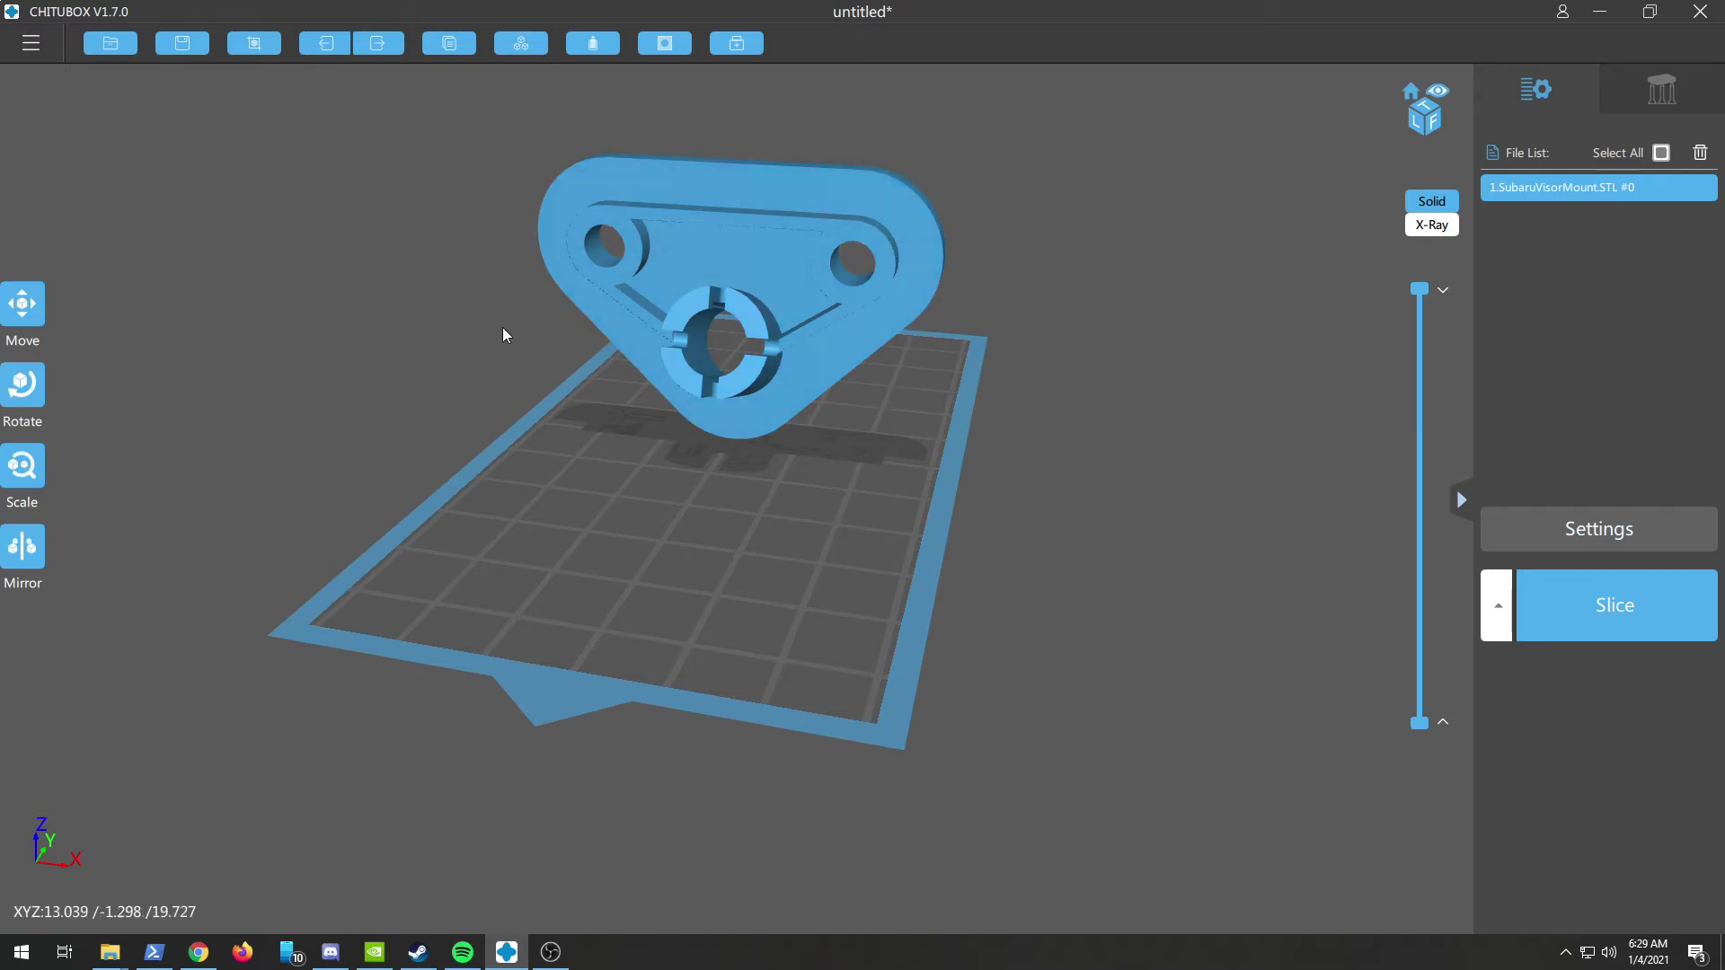
{"action": "left_click_drag", "start_coordinate": [503, 335], "coordinate": [142, 370]}
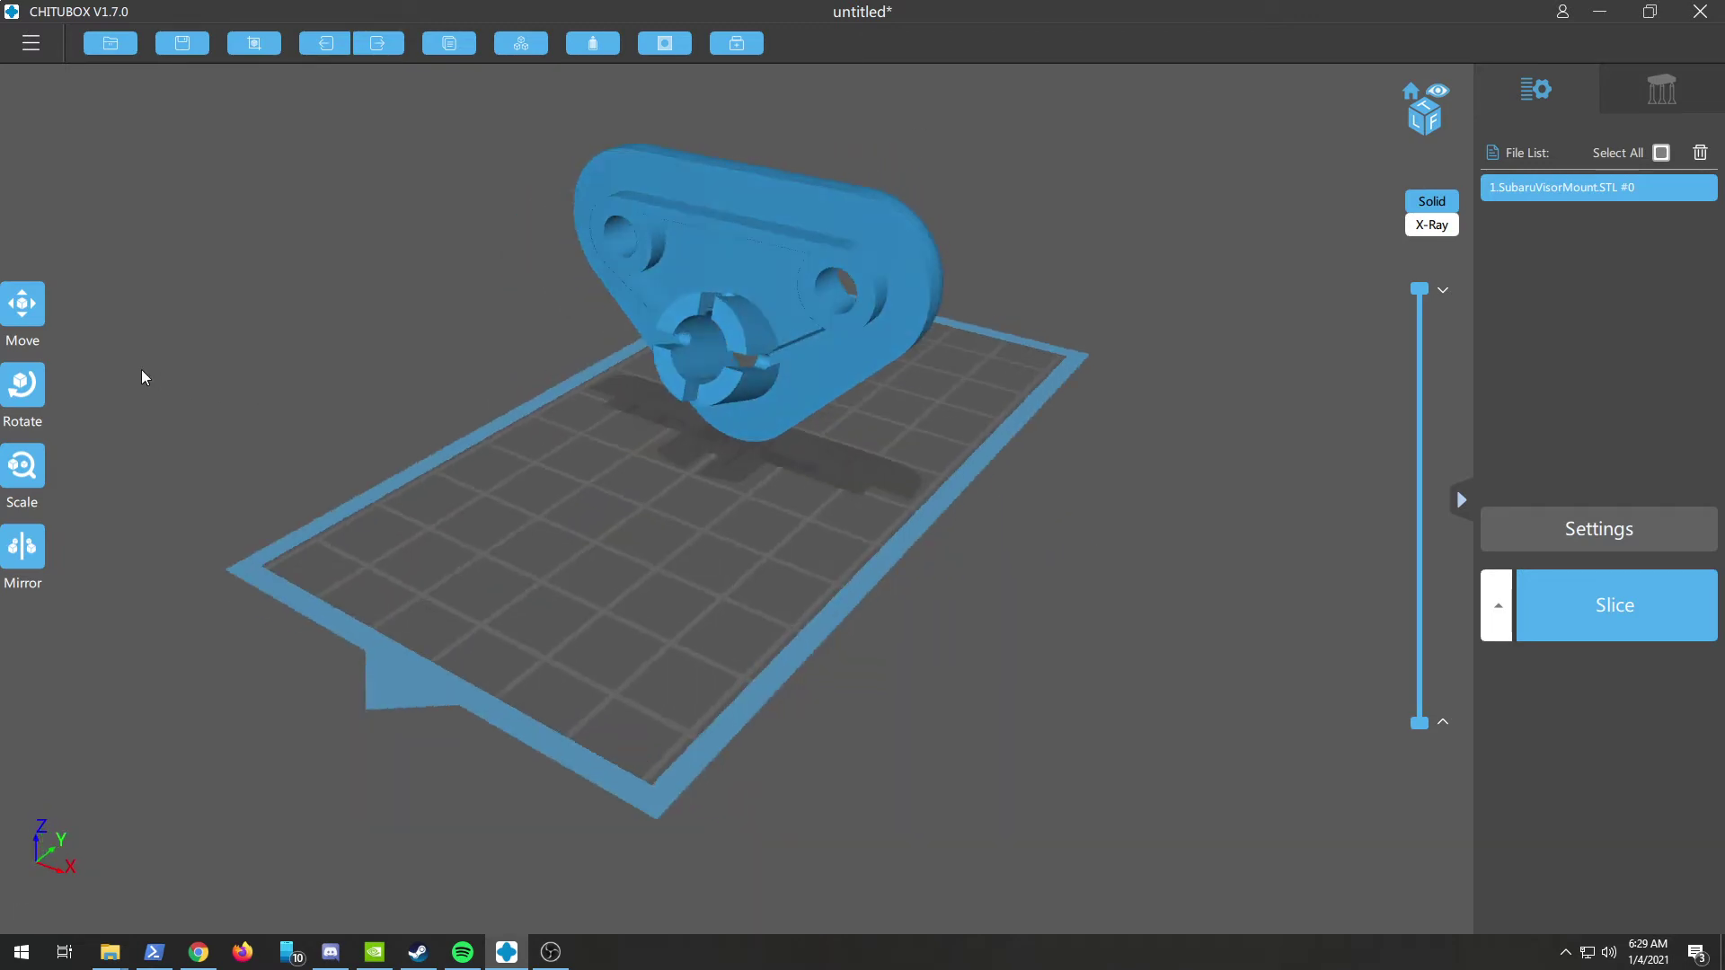
{"action": "left_click", "coordinate": [23, 384]}
{"action": "left_click", "coordinate": [82, 420]}
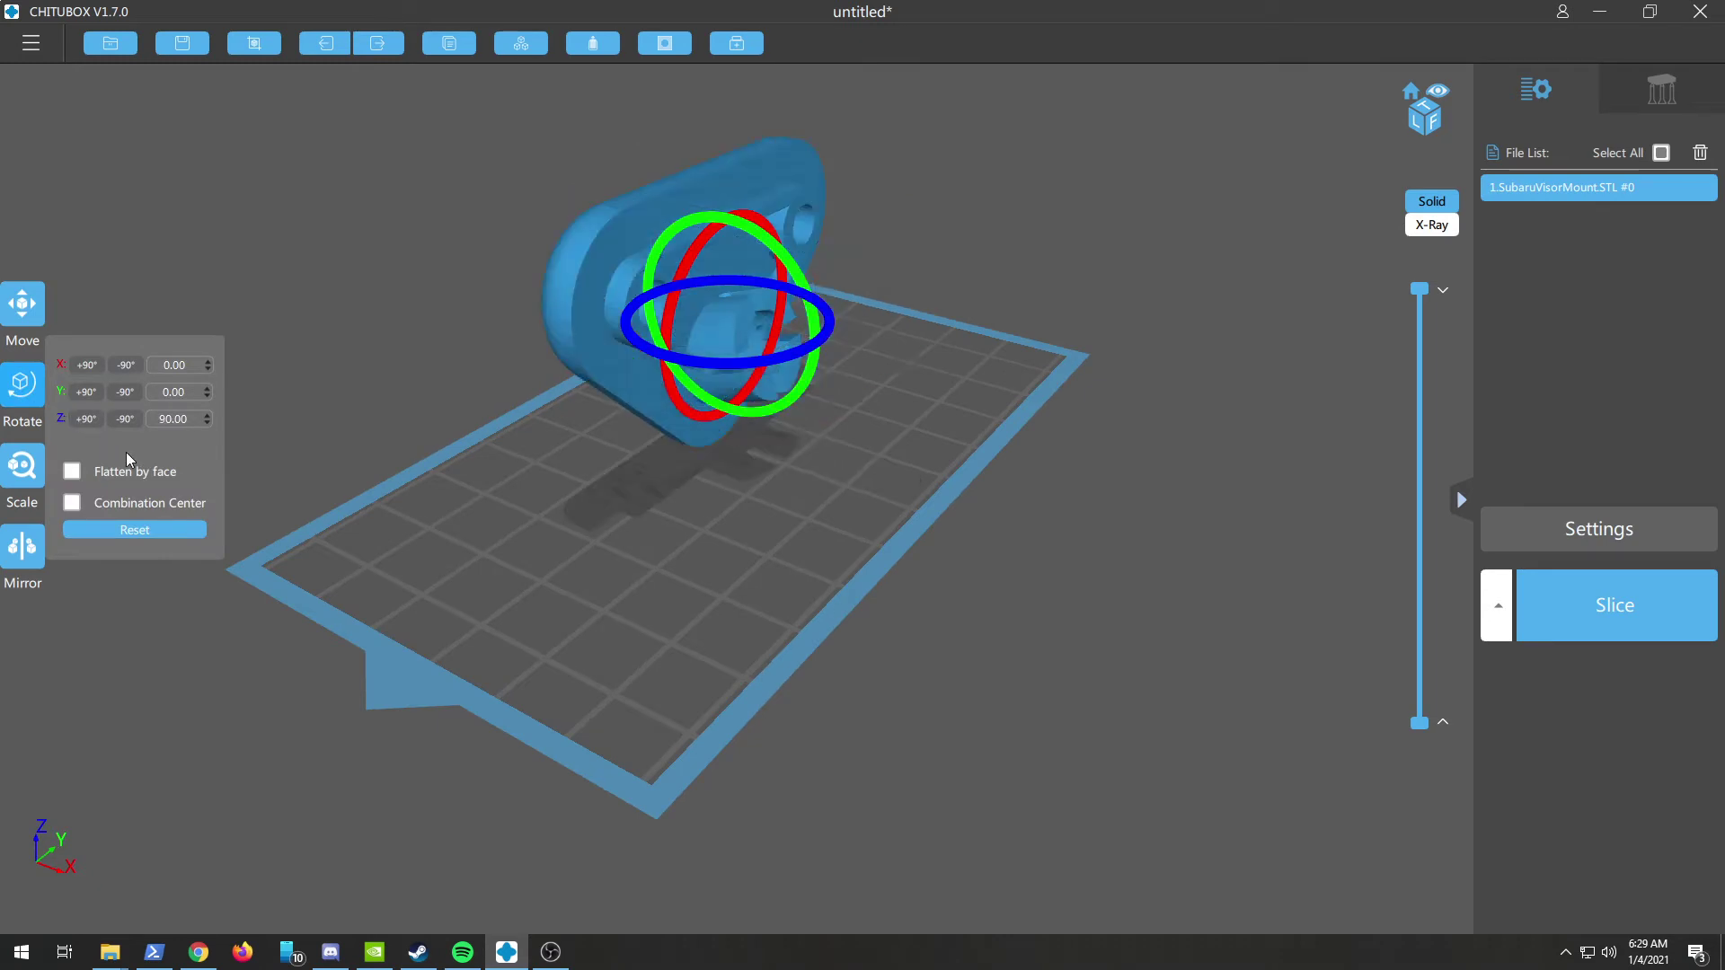
{"action": "left_click", "coordinate": [84, 399]}
{"action": "left_click", "coordinate": [84, 399]}
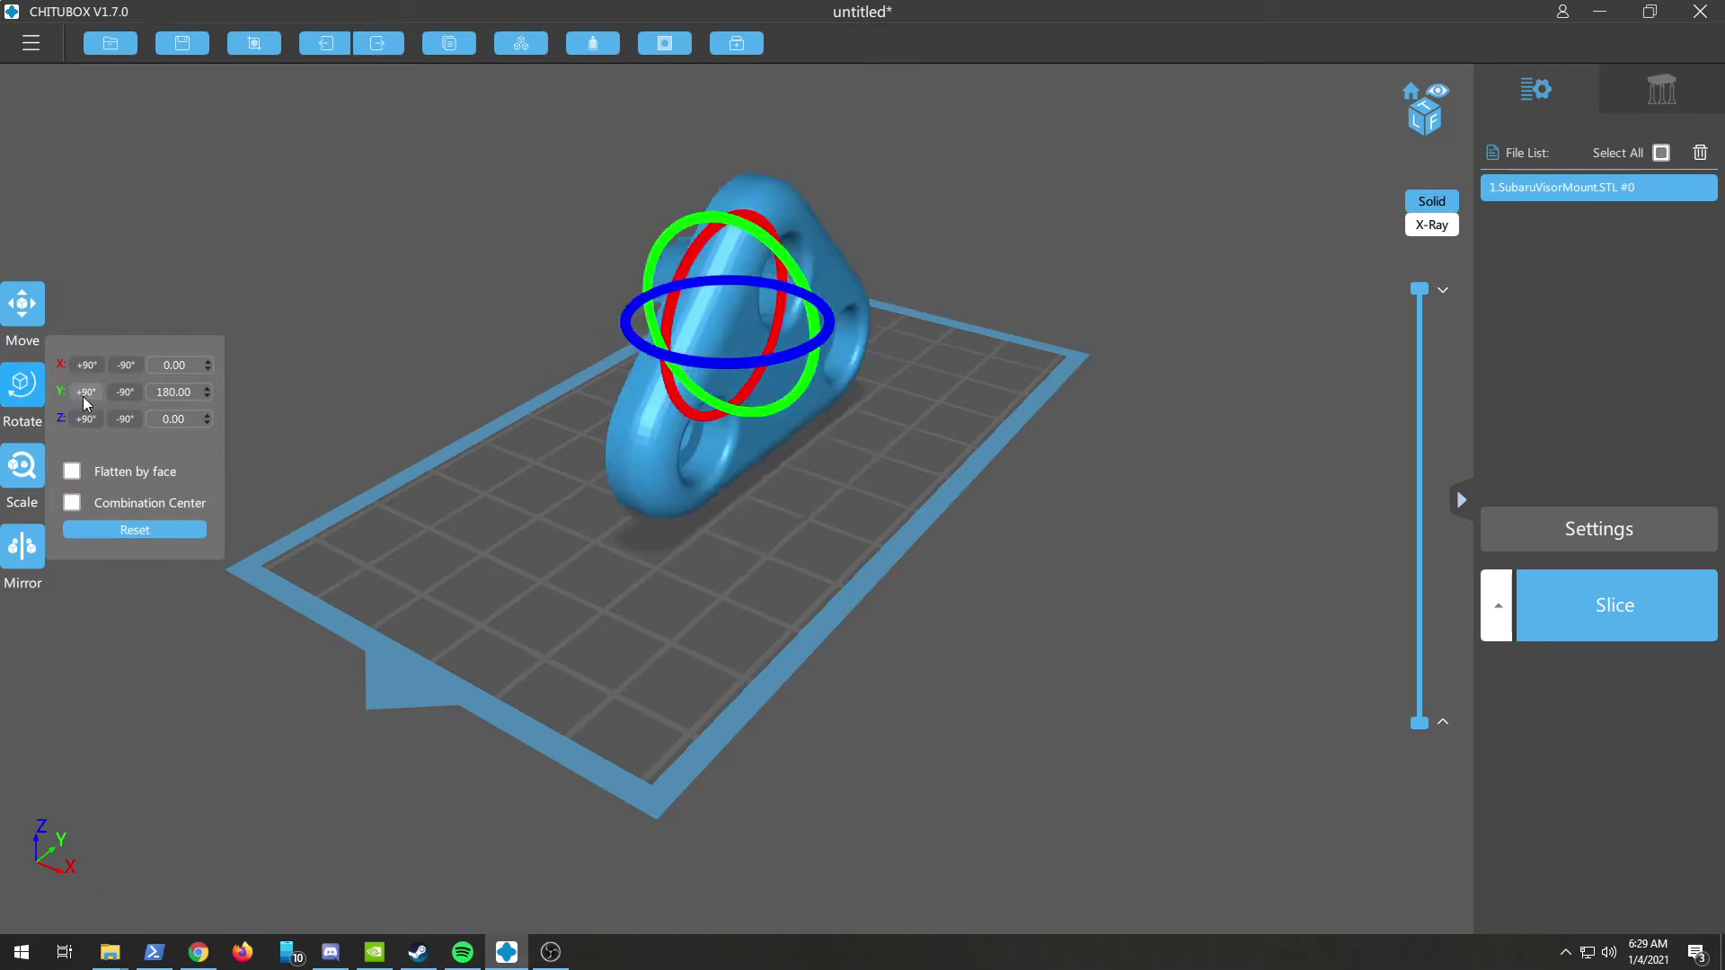
{"action": "left_click", "coordinate": [85, 398]}
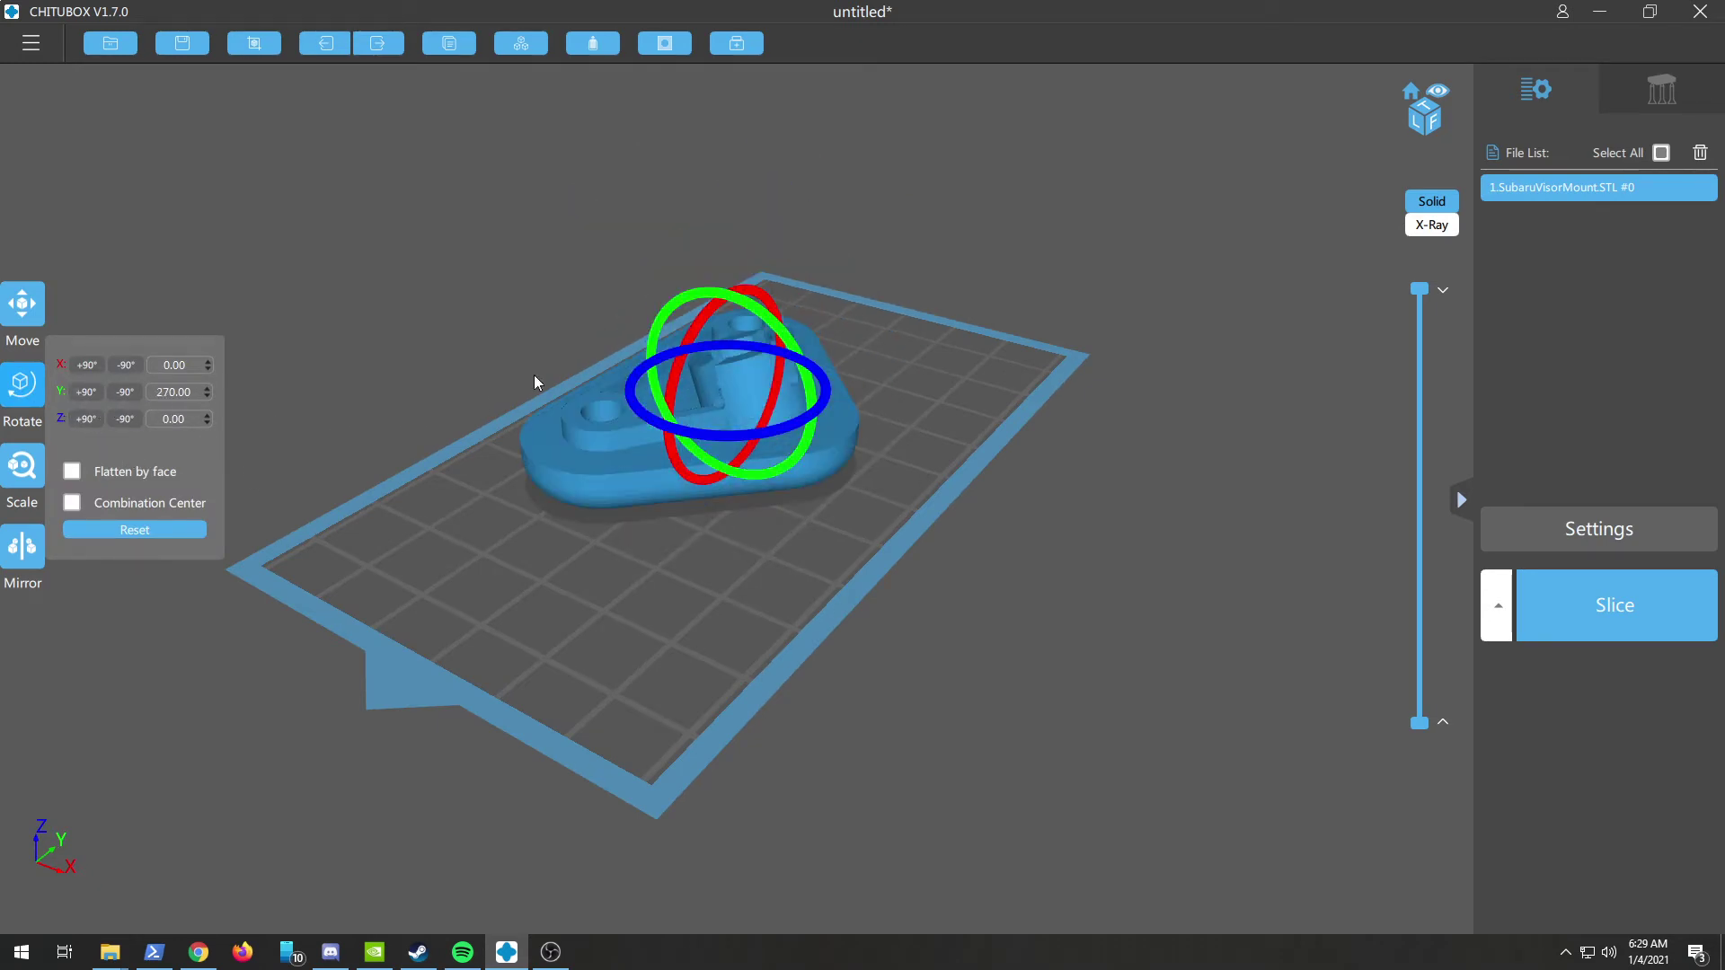
{"action": "left_click", "coordinate": [660, 609]}
{"action": "mouse_move", "coordinate": [659, 609]}
{"action": "left_mouse_down"}
{"action": "mouse_move", "coordinate": [693, 597]}
{"action": "mouse_move", "coordinate": [629, 598]}
{"action": "left_mouse_up"}
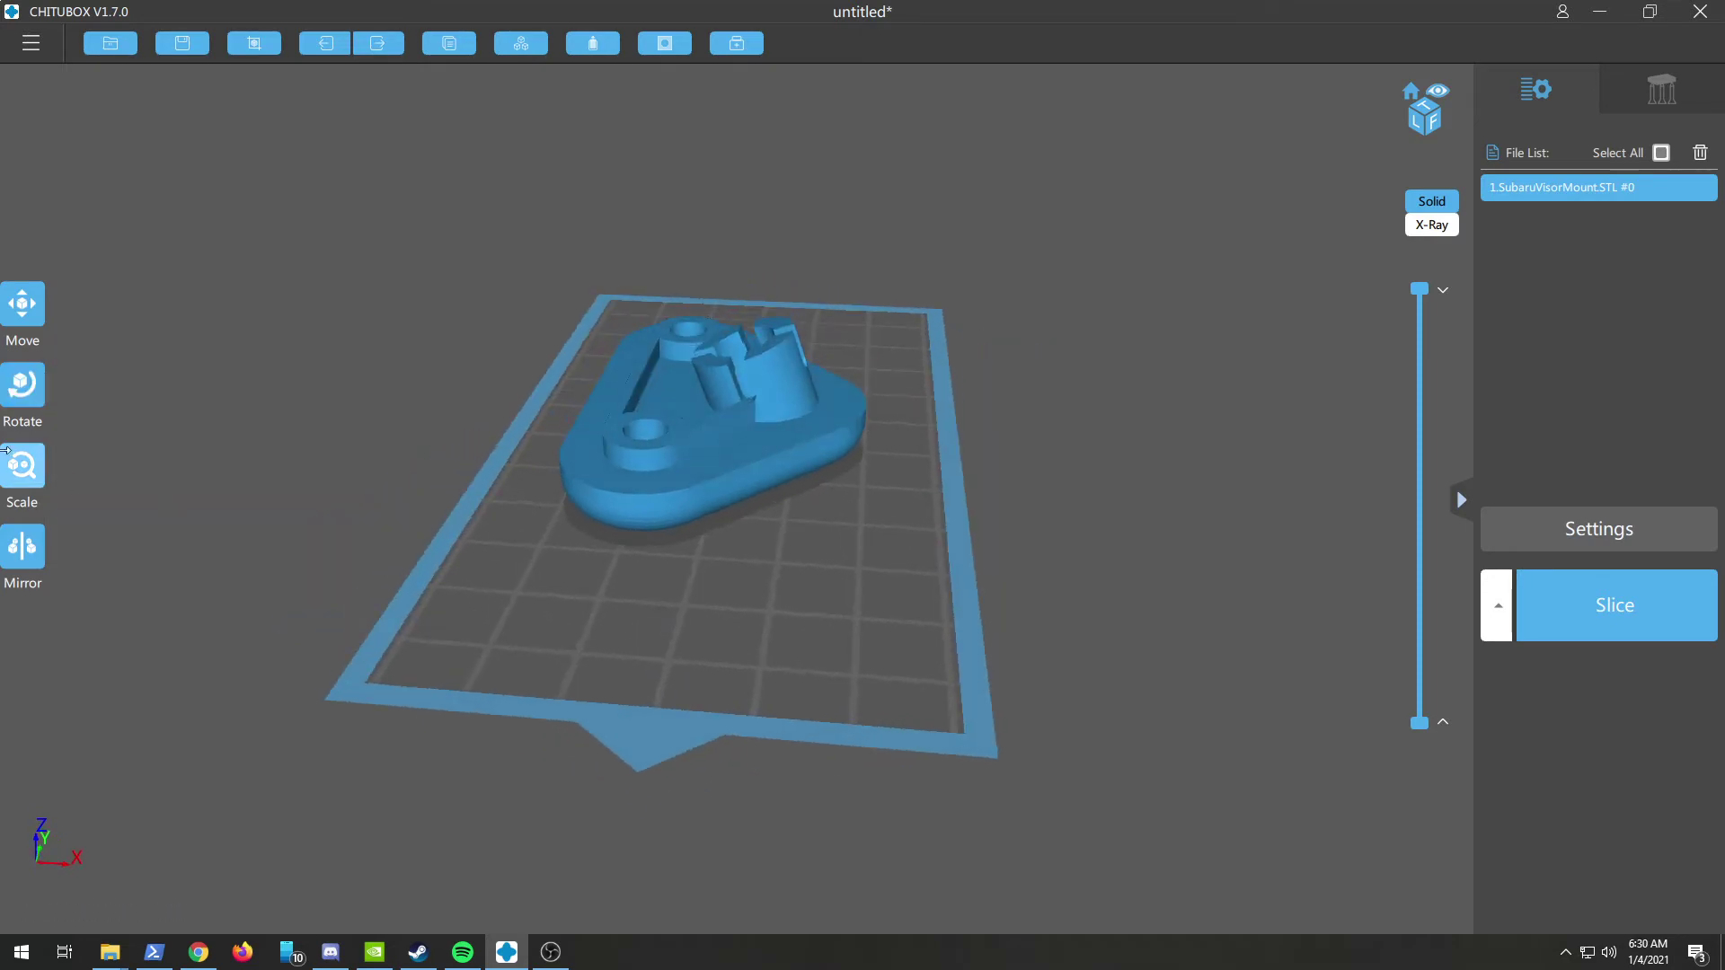
- Check the mount's dimensions and underside, and tilt it about the Y axis to 291° so the slotted cylinder stands upright
{"action": "left_click", "coordinate": [24, 468]}
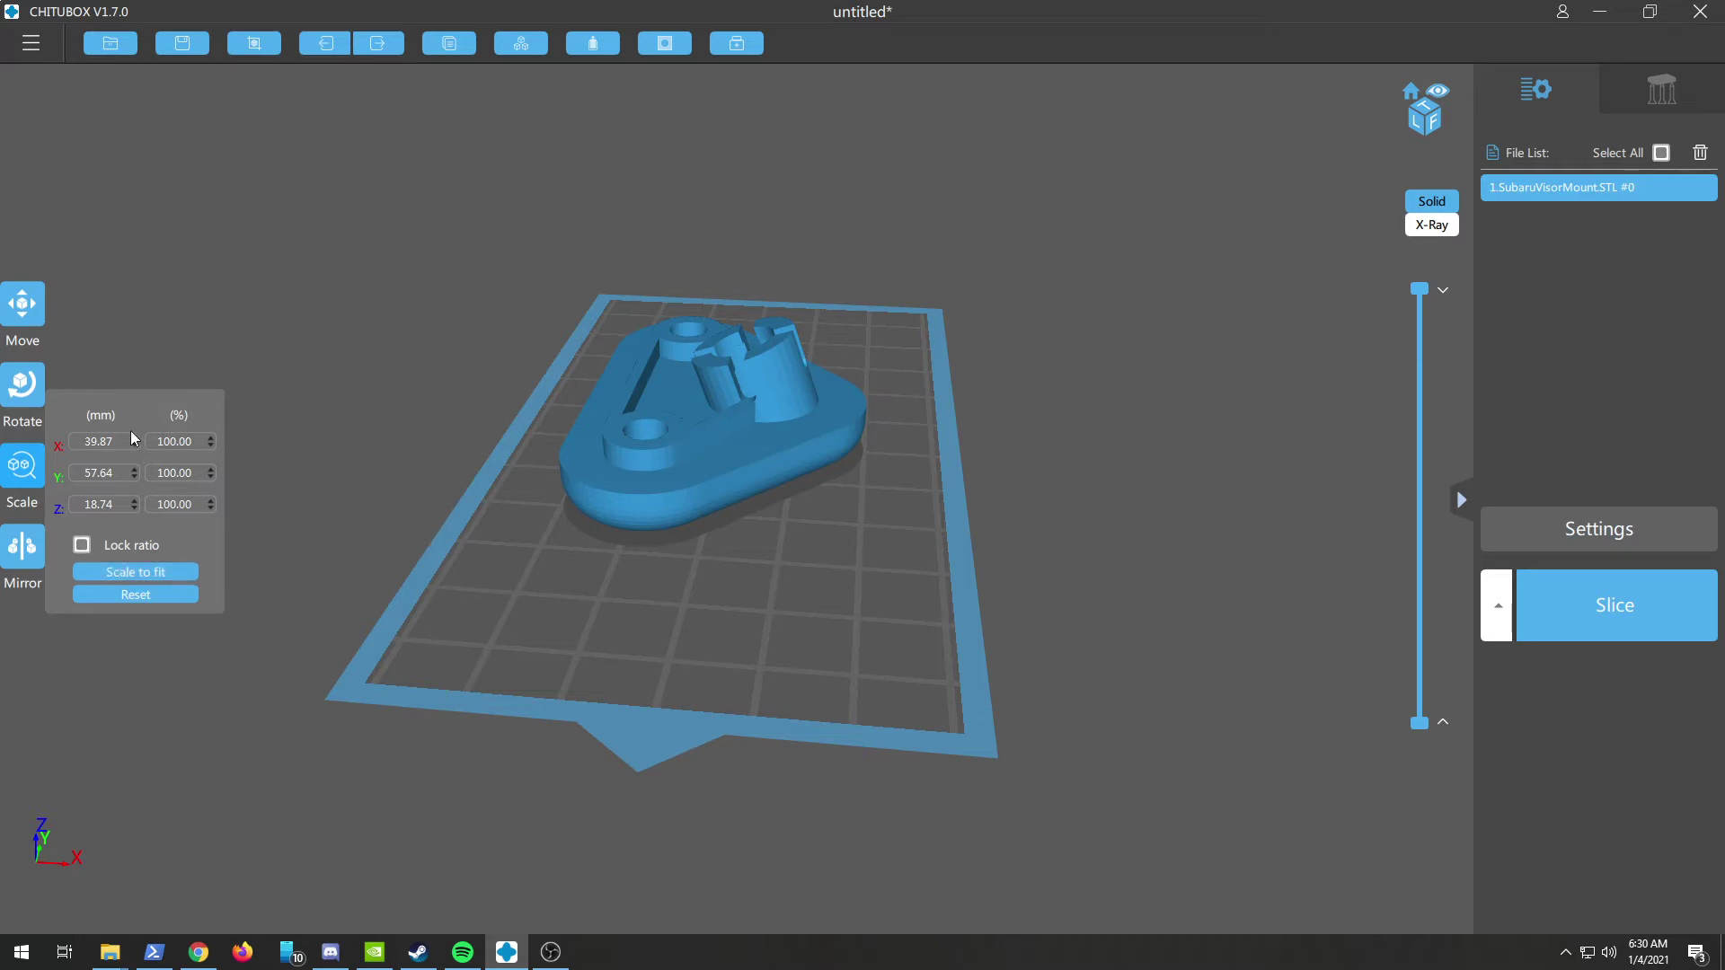
{"action": "left_click", "coordinate": [23, 385]}
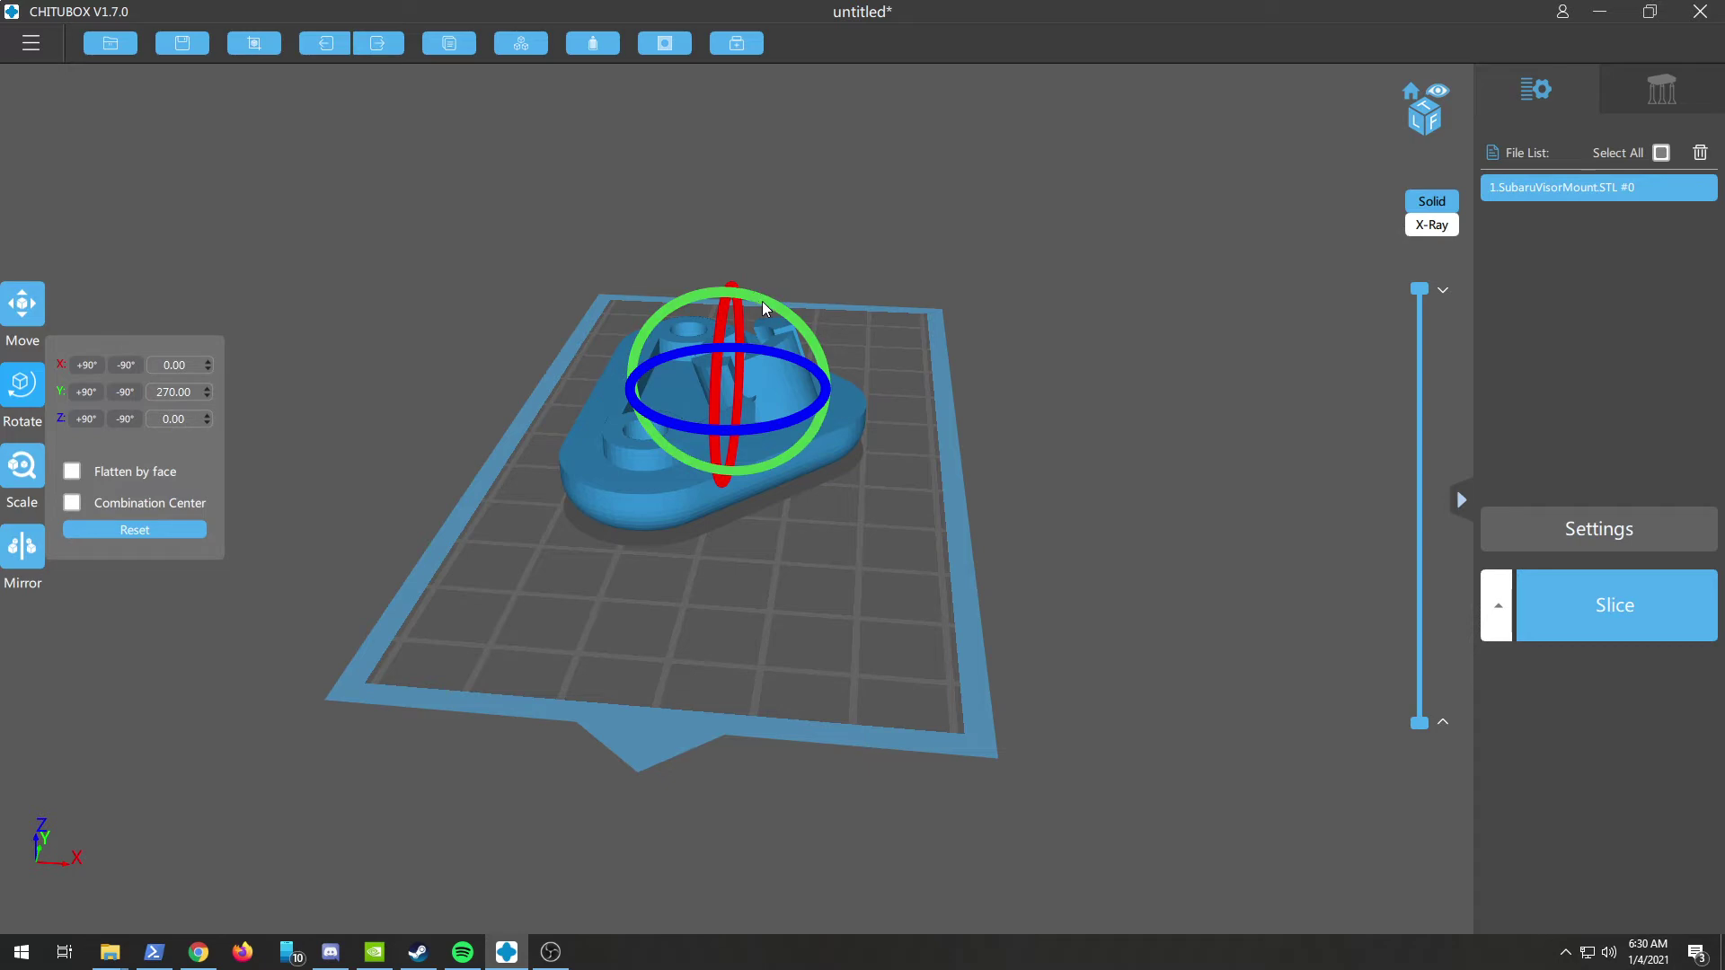
{"action": "right_click_drag", "start_coordinate": [758, 489], "coordinate": [717, 418]}
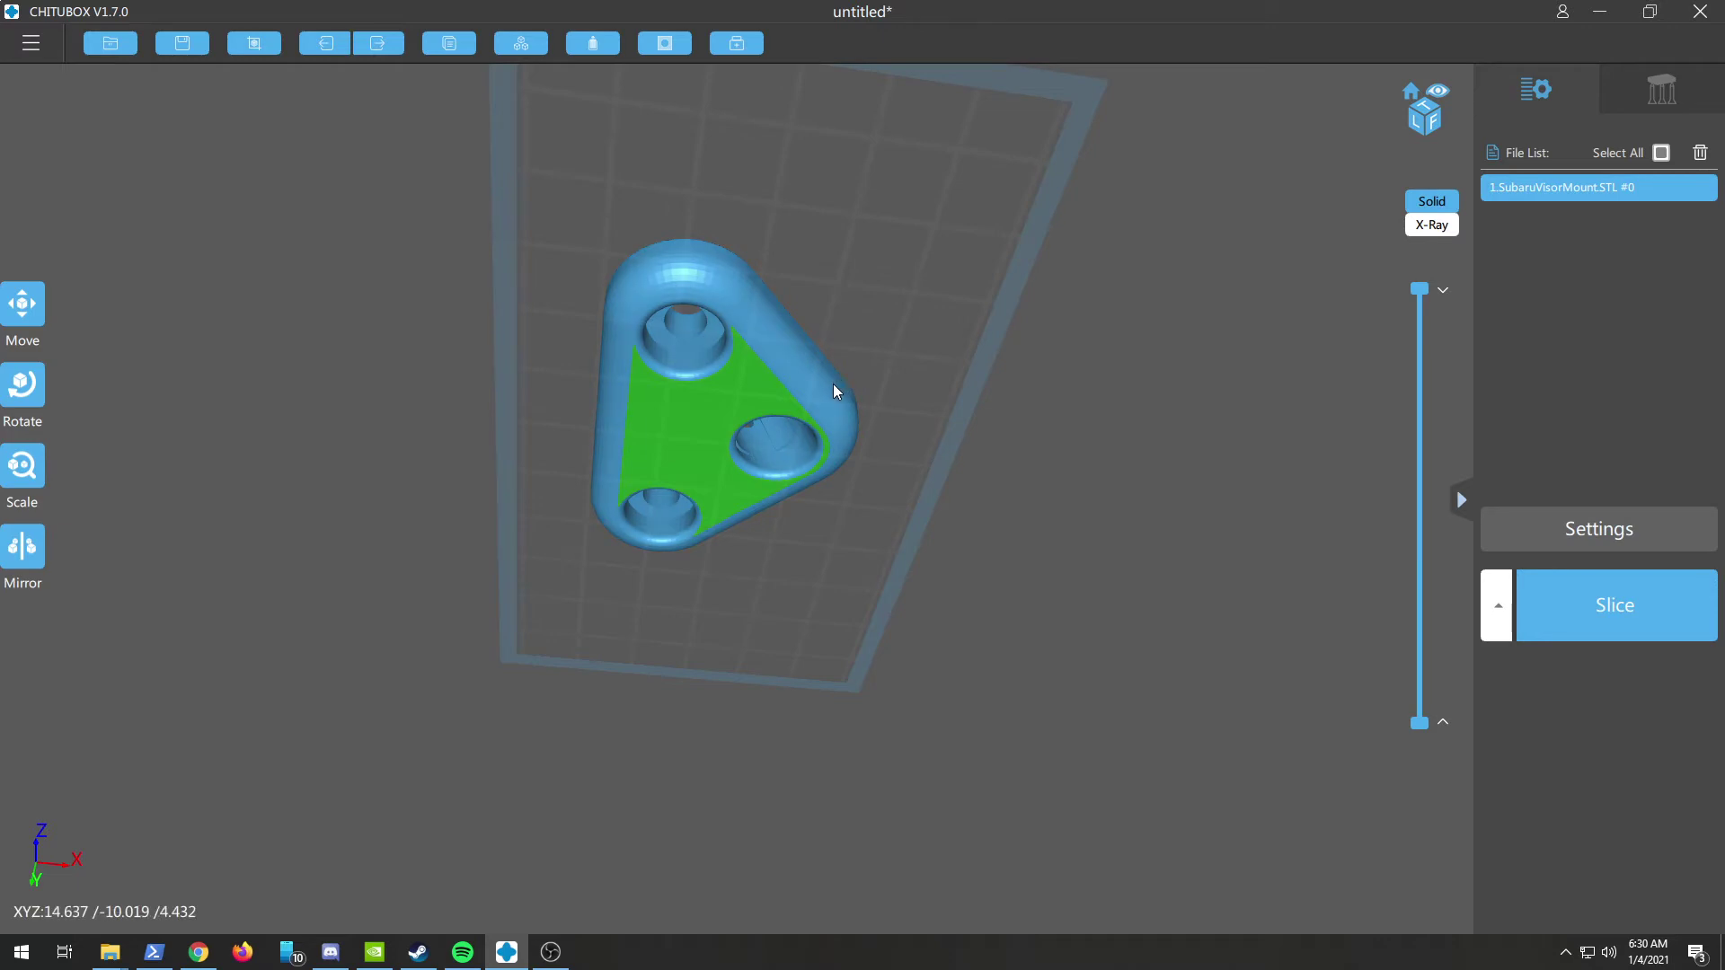
{"action": "right_click_drag", "start_coordinate": [833, 384], "coordinate": [818, 477]}
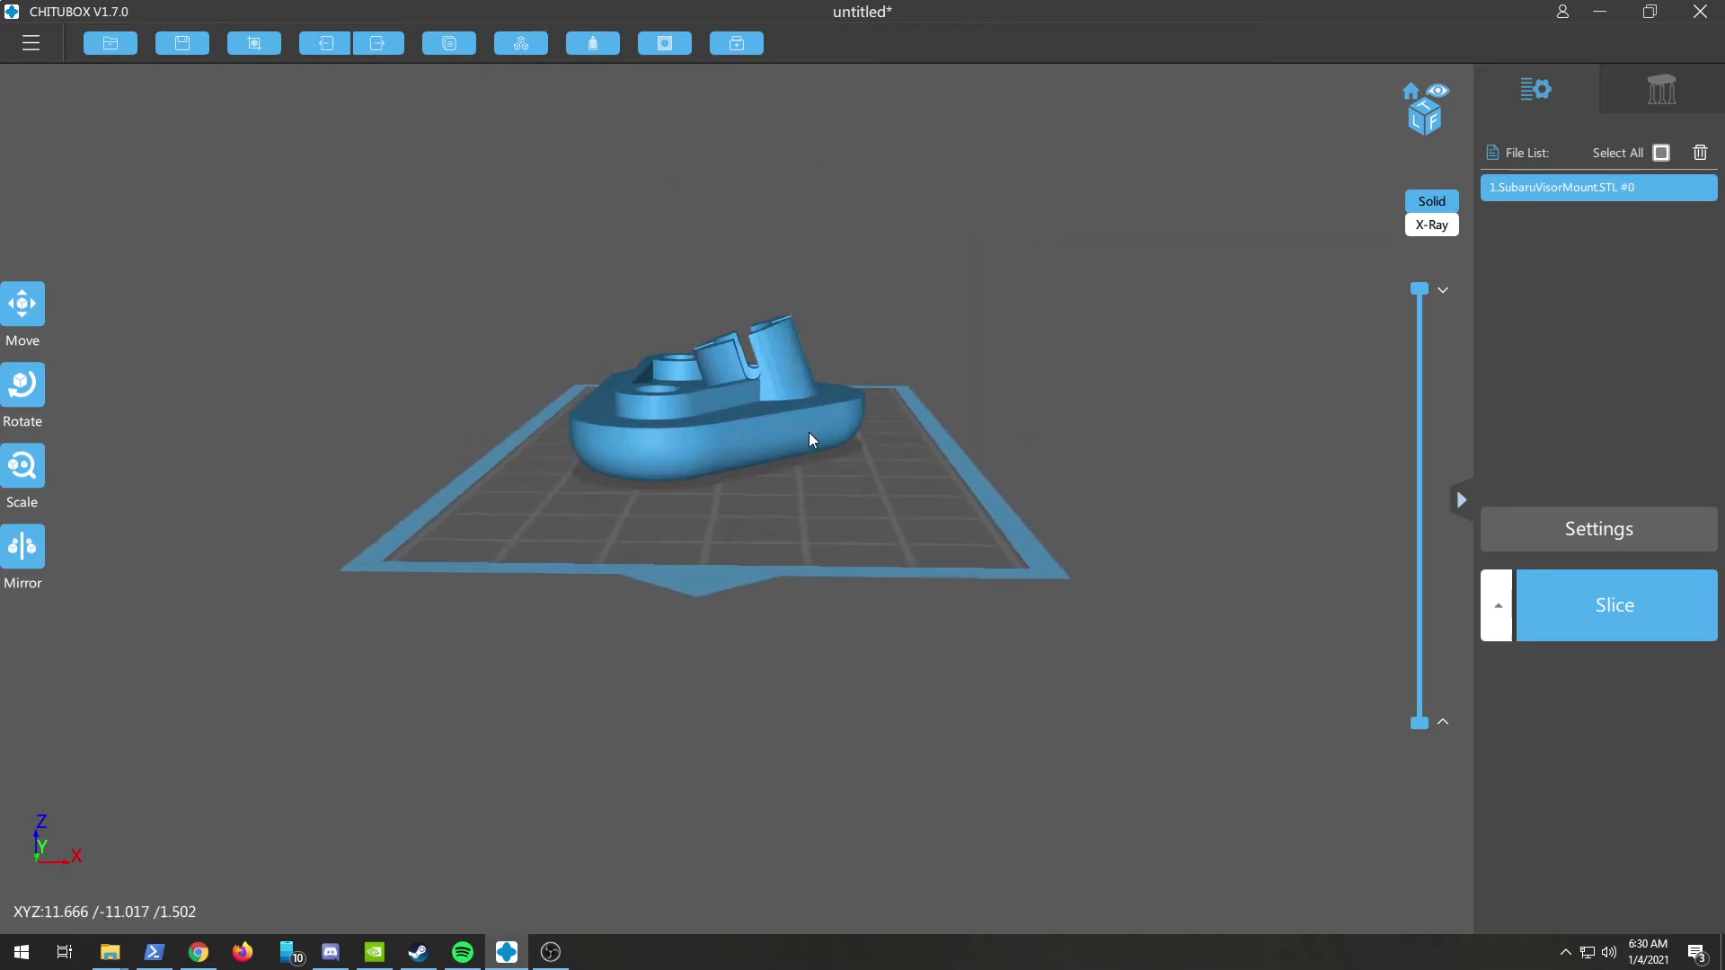
{"action": "left_click", "coordinate": [26, 395]}
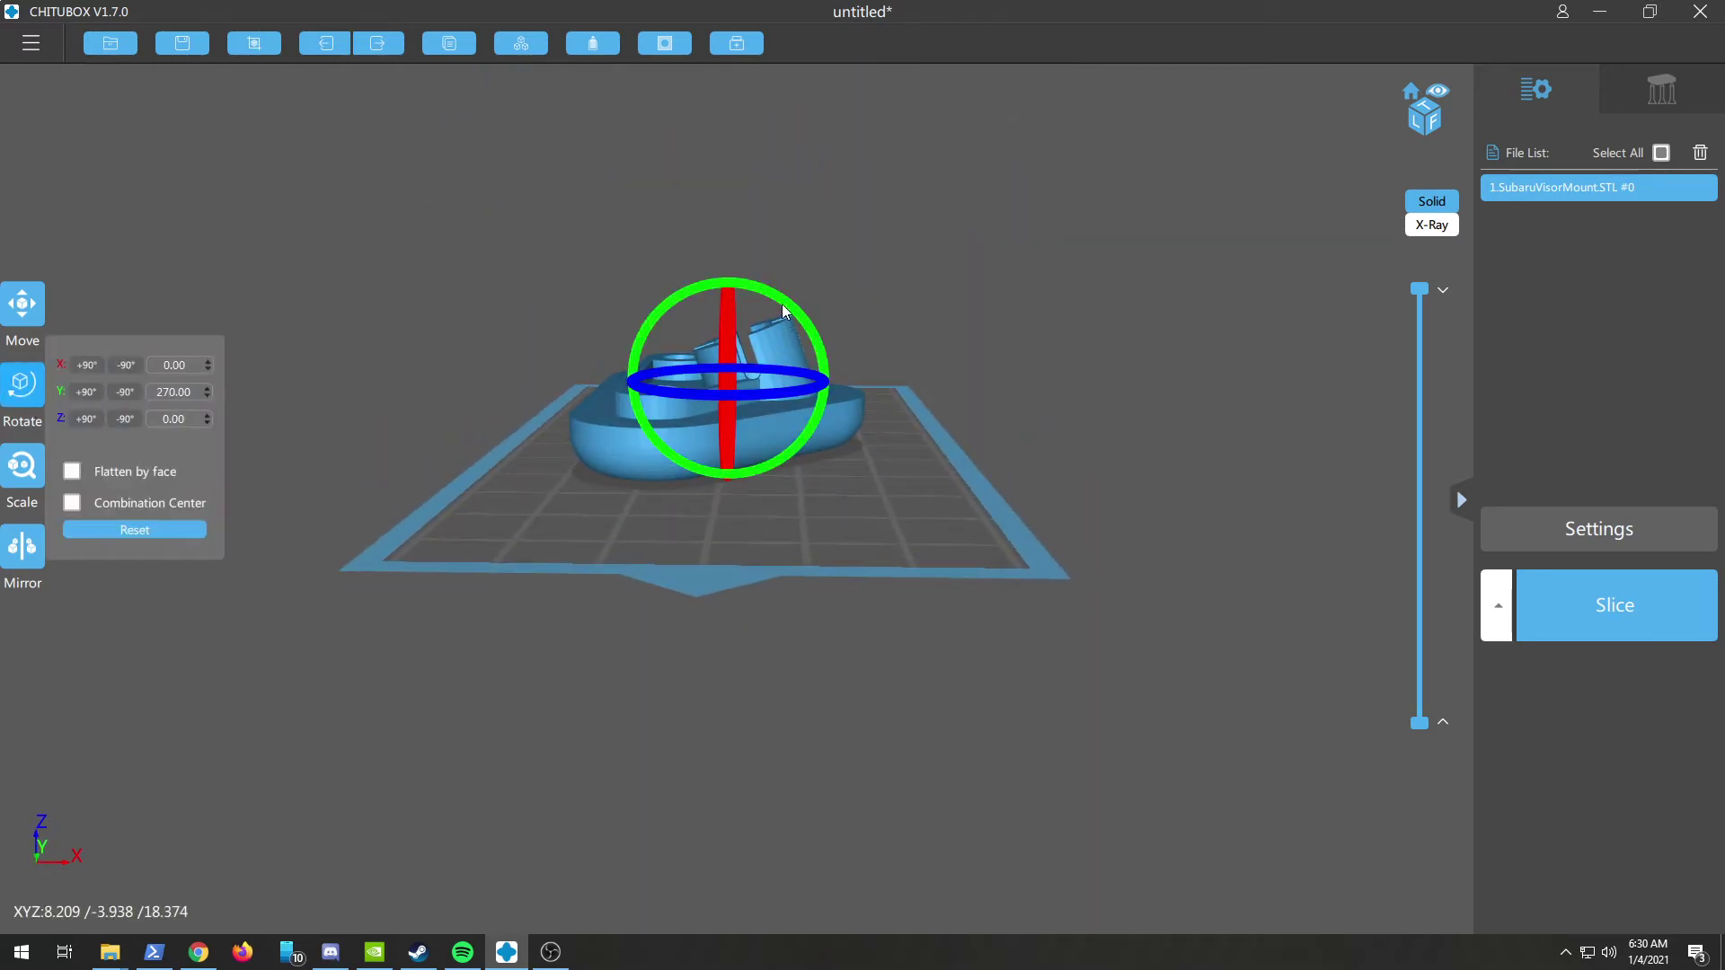
{"action": "left_click_drag", "start_coordinate": [781, 304], "coordinate": [820, 312]}
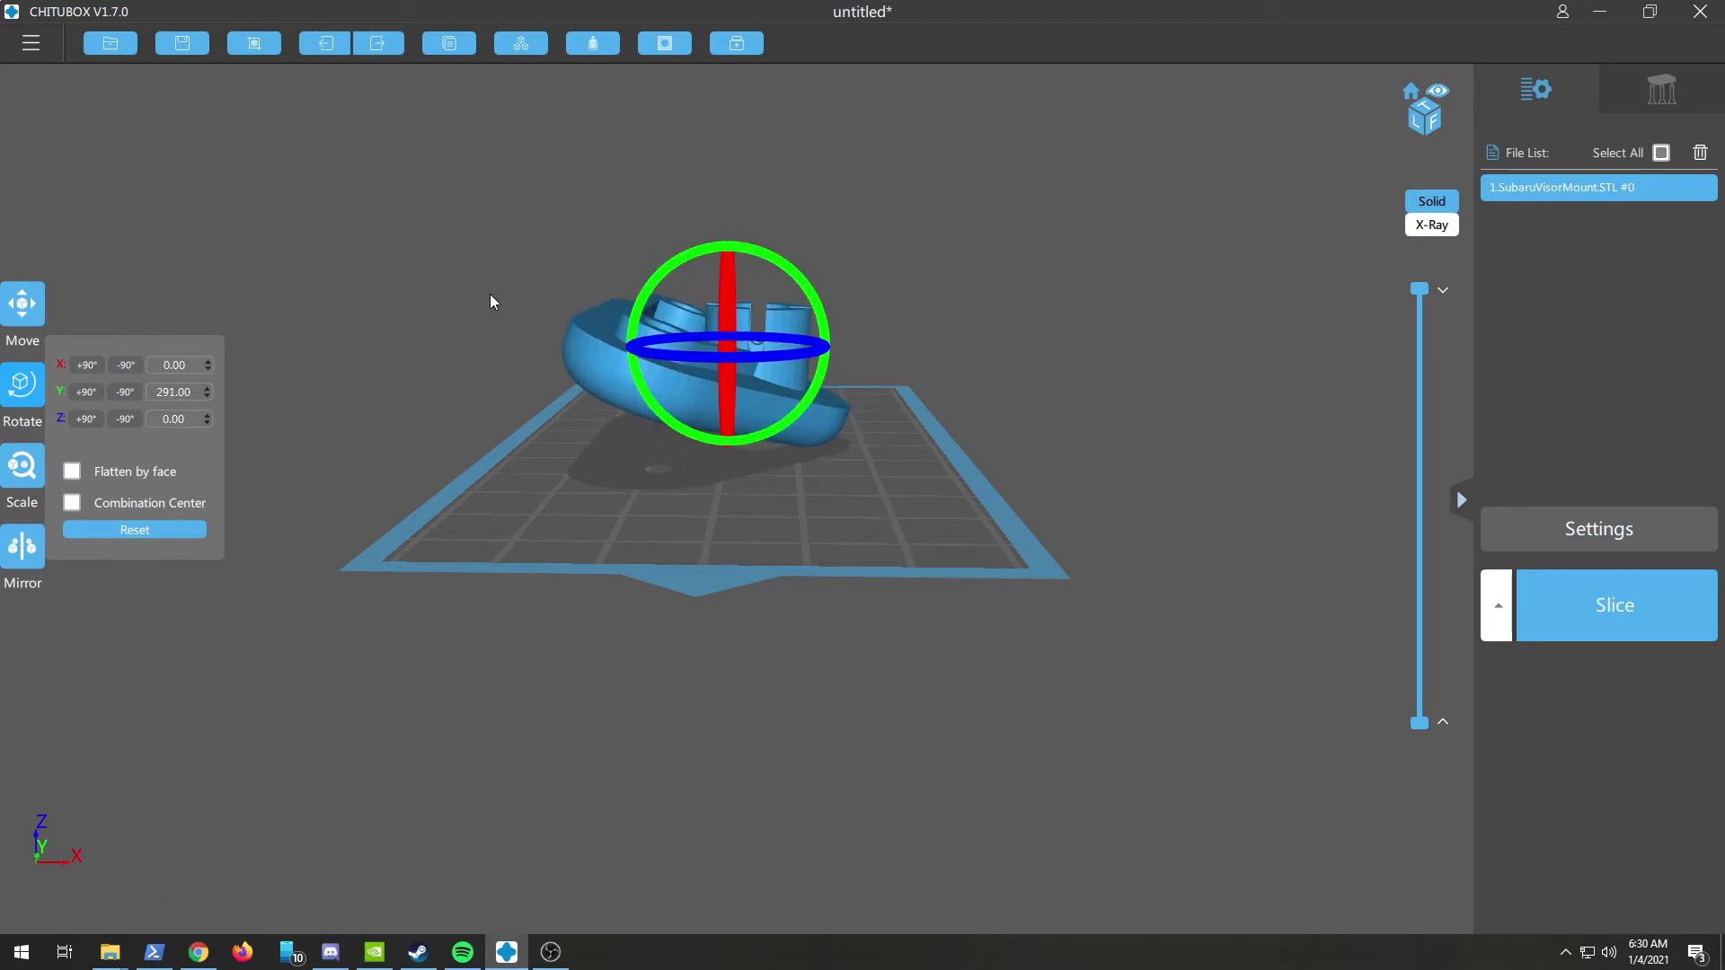
{"action": "left_click_drag", "start_coordinate": [490, 300], "coordinate": [702, 311]}
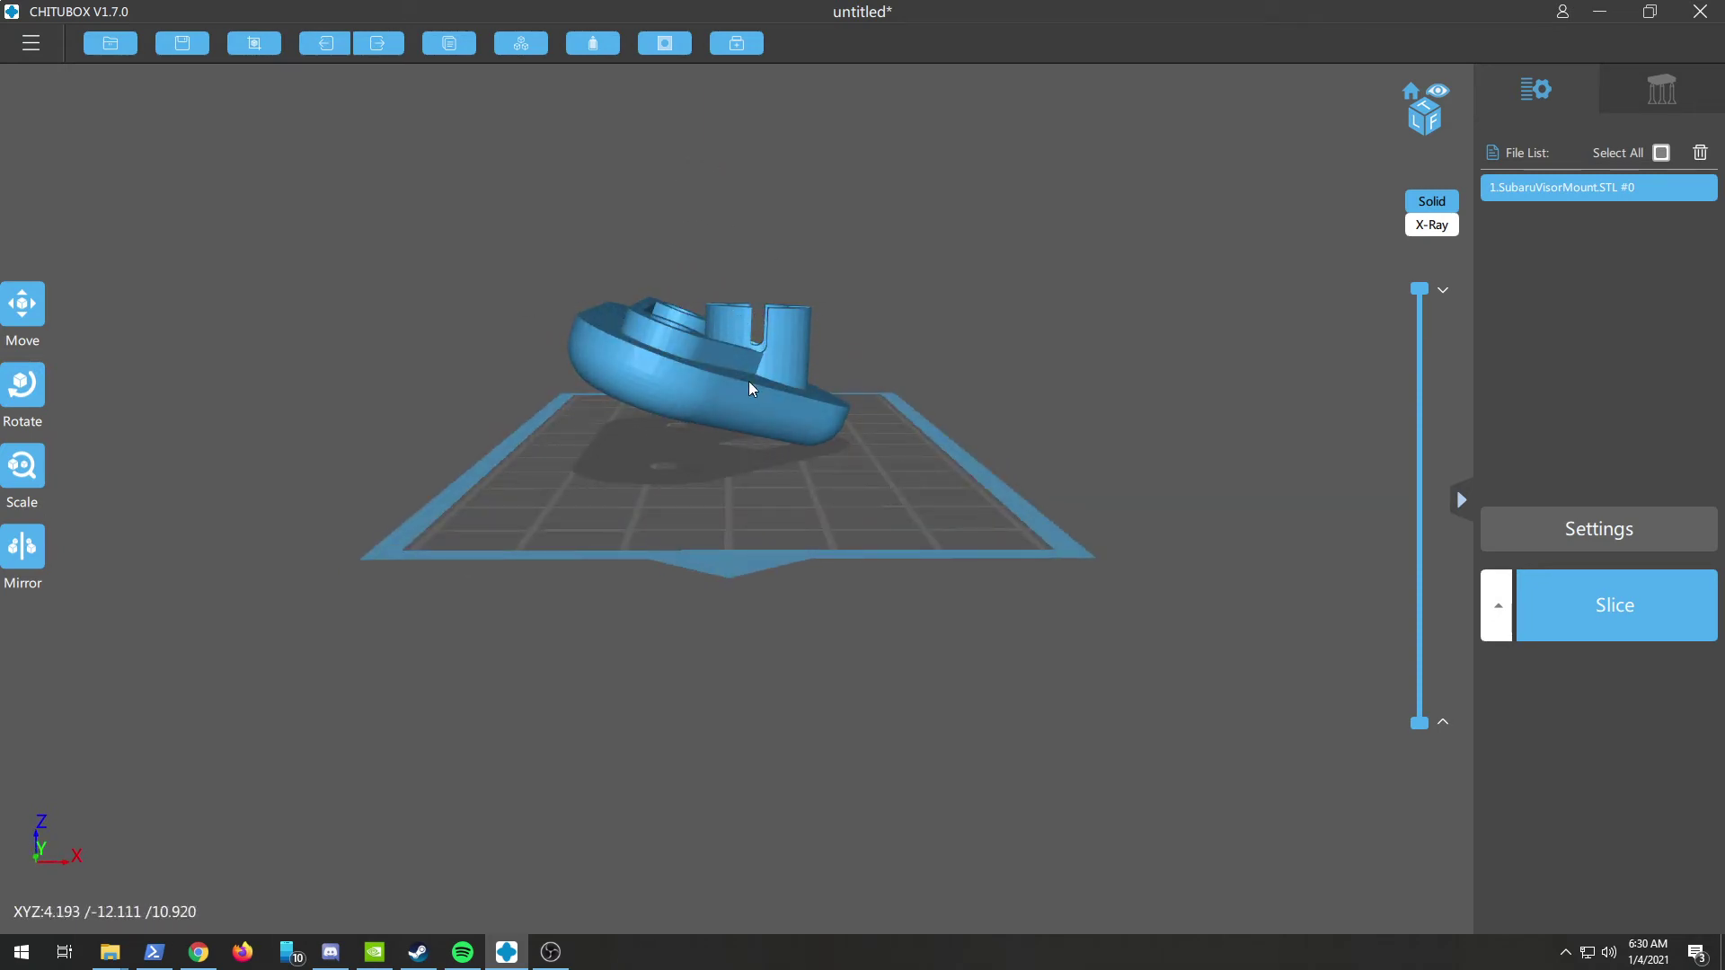
{"action": "left_click_drag", "start_coordinate": [1079, 301], "coordinate": [1049, 338]}
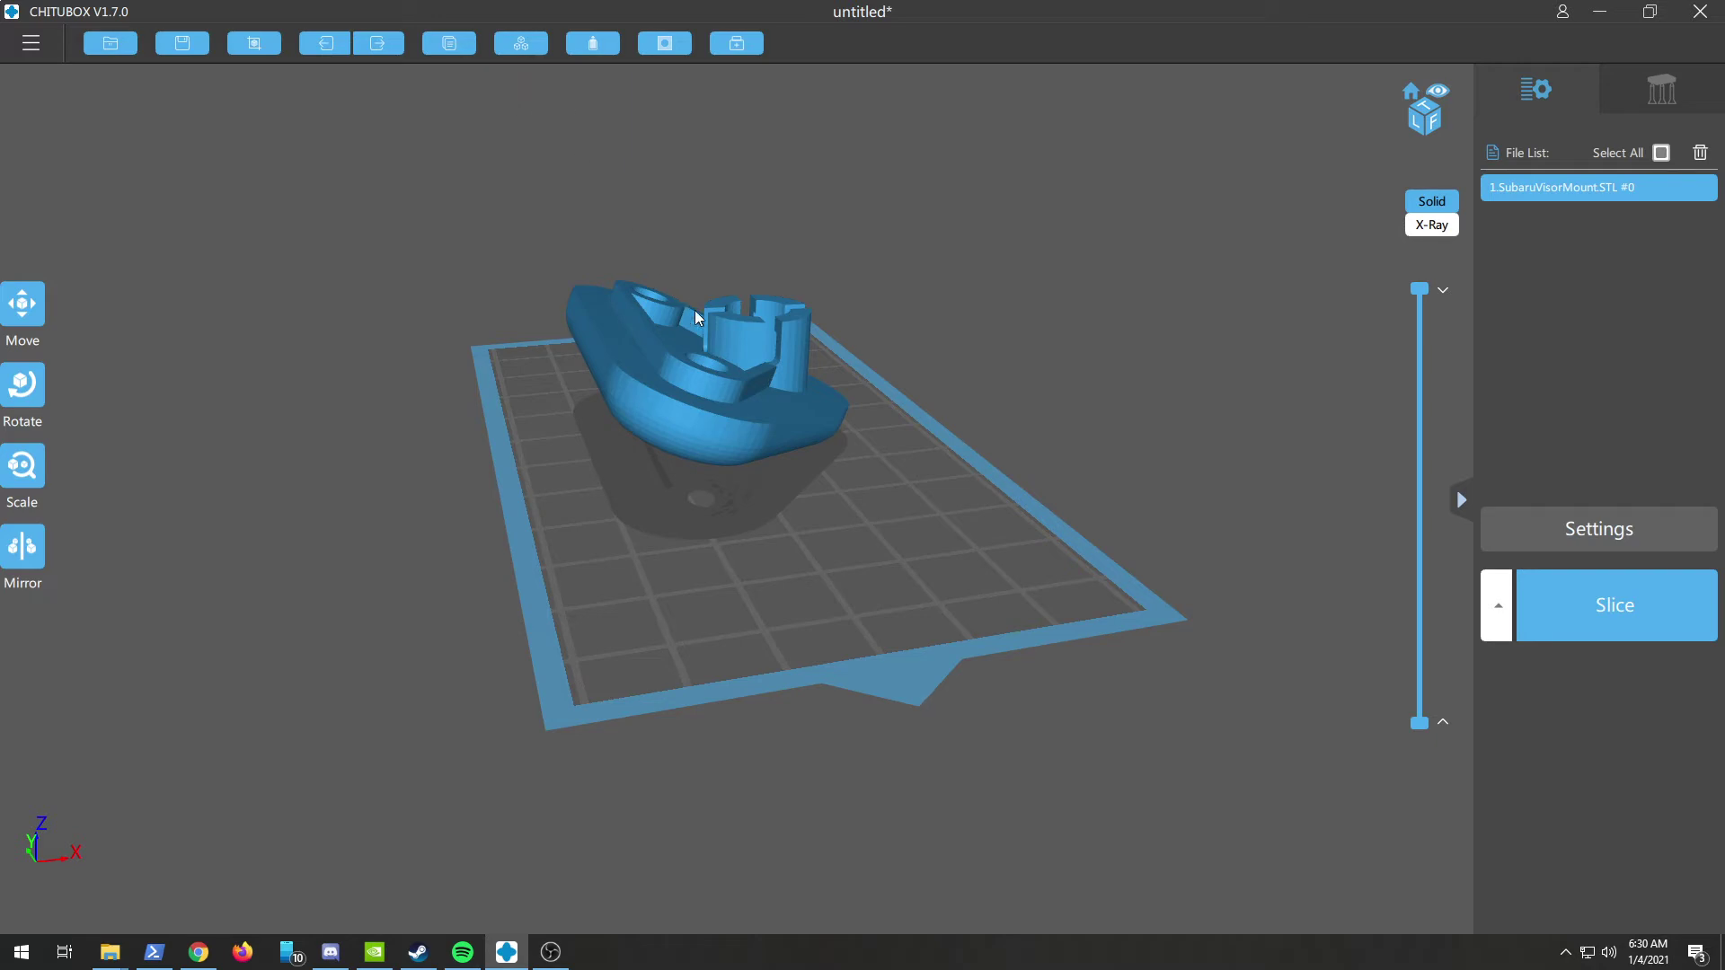
- Hollow the visor mount with an inner wall thickness of 1.2 mm
{"action": "left_click", "coordinate": [589, 44]}
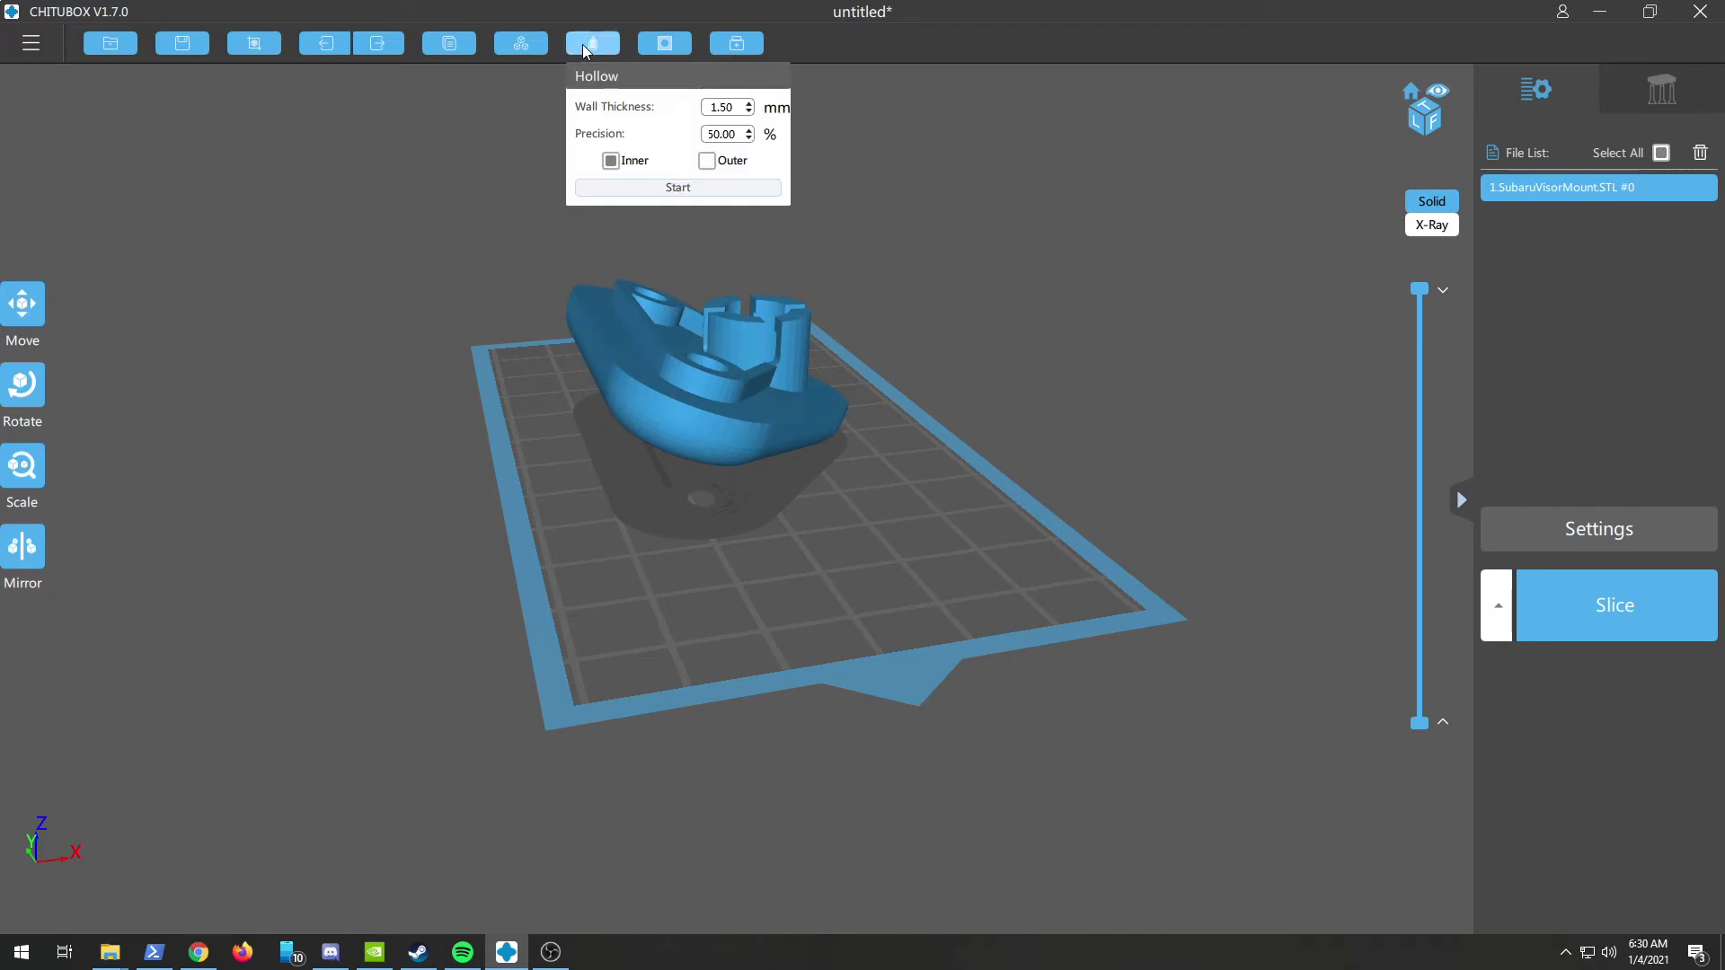
{"action": "double_click", "coordinate": [739, 107]}
{"action": "type", "text": "1.2"}
{"action": "key", "text": "Tab"}
{"action": "left_click", "coordinate": [653, 188]}
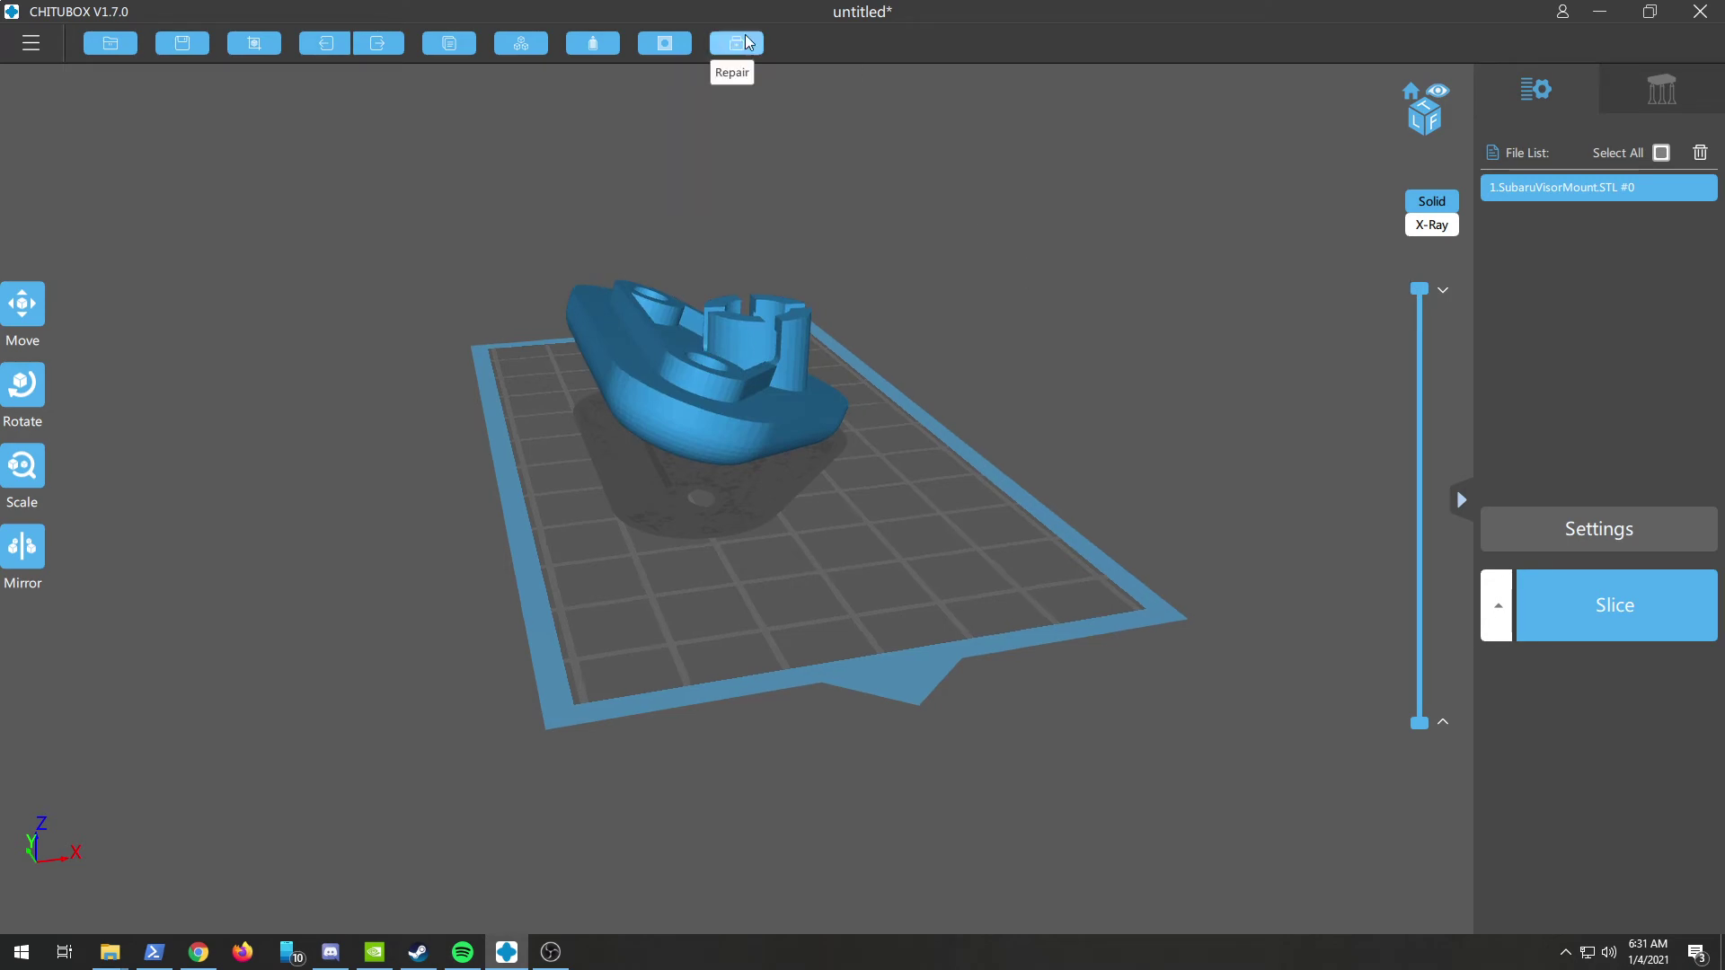
- Dig a circular 3 mm hole, 8 mm deep, perpendicular to the model in the rim below the slotted cylinder, and delete its plug
{"action": "left_click", "coordinate": [656, 42]}
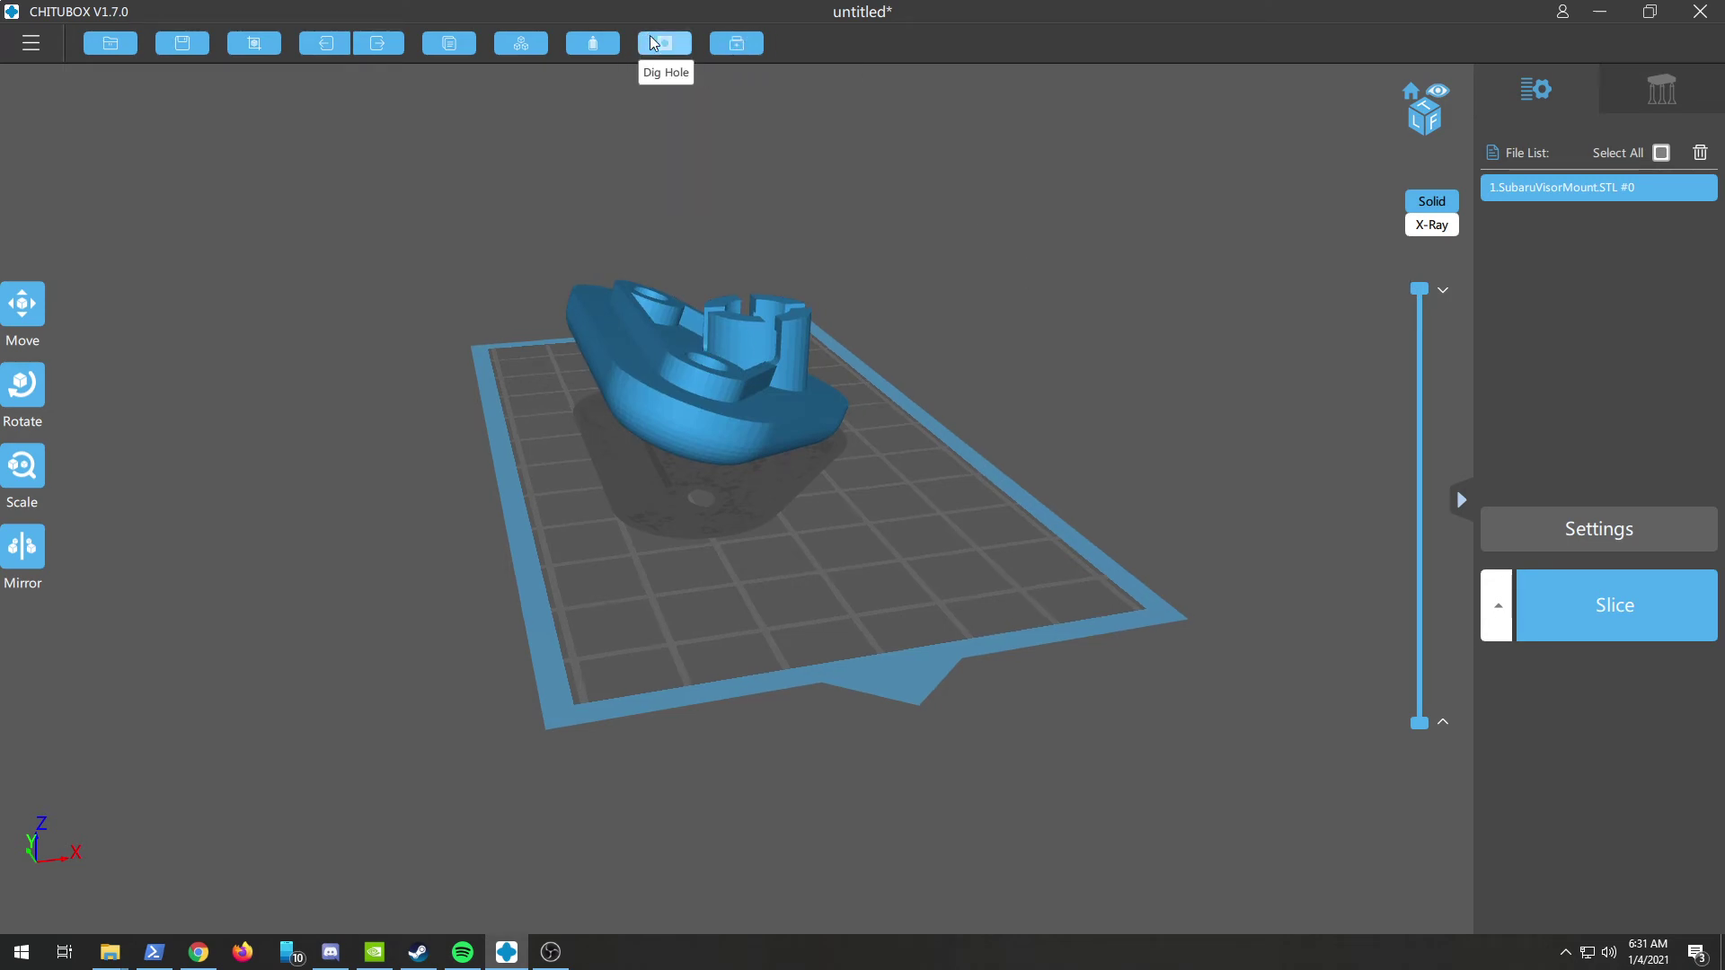
{"action": "left_click", "coordinate": [655, 42]}
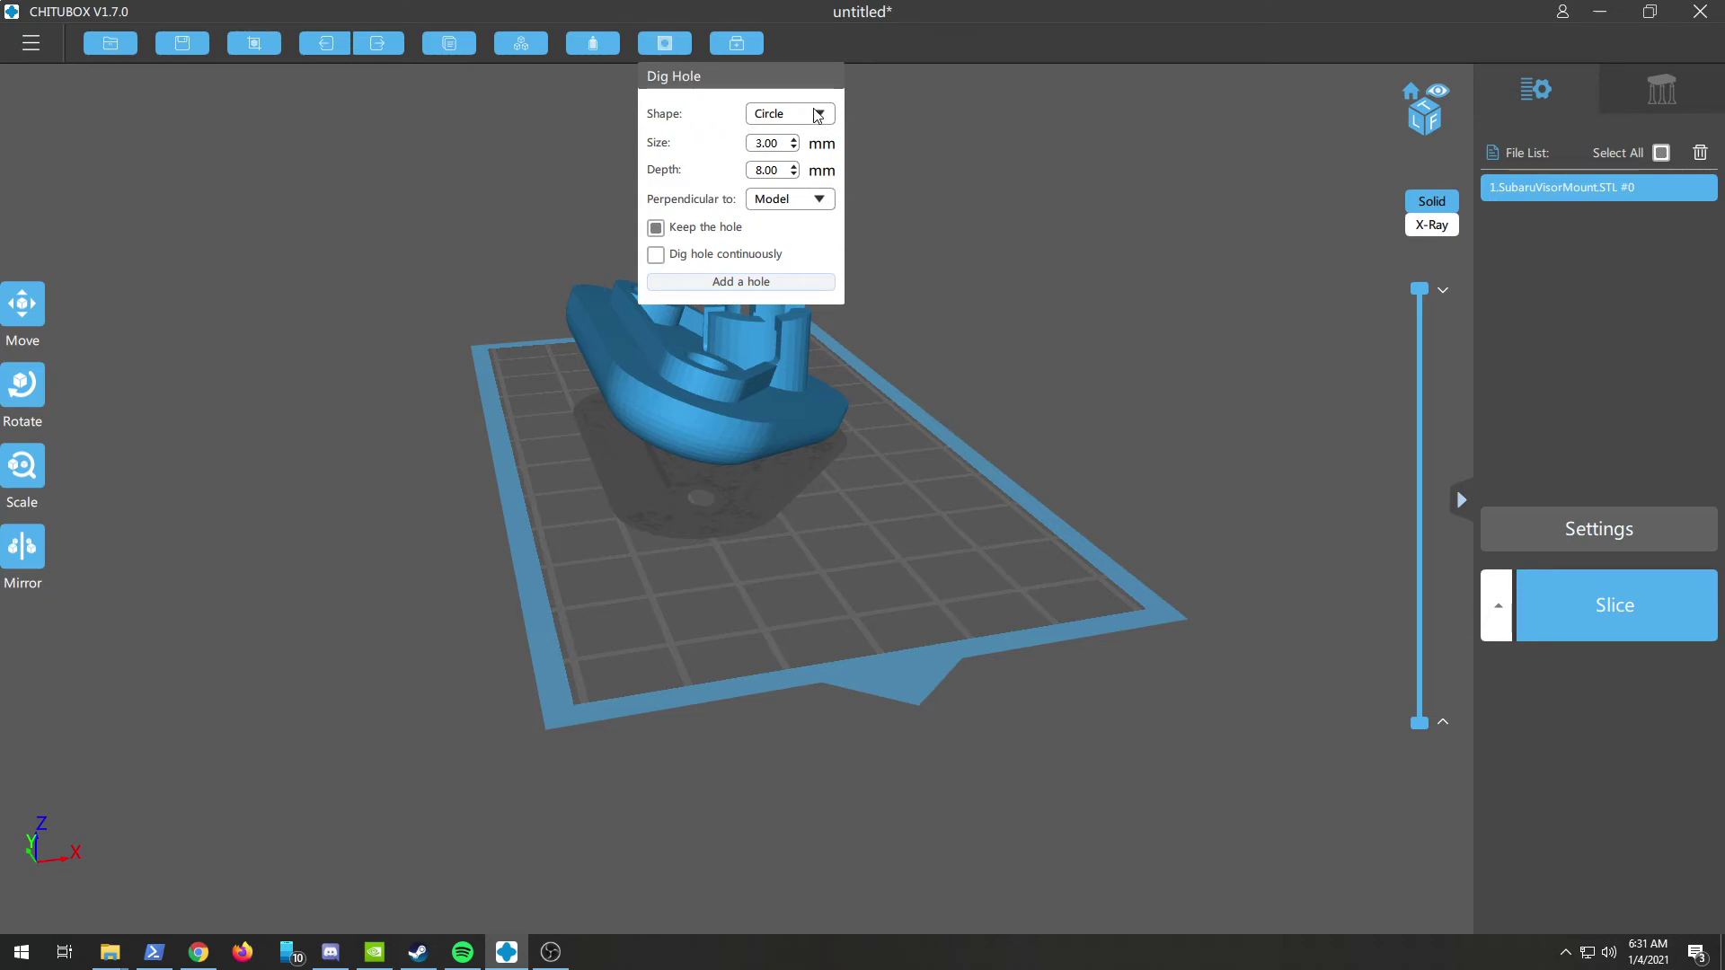
{"action": "left_click", "coordinate": [777, 286]}
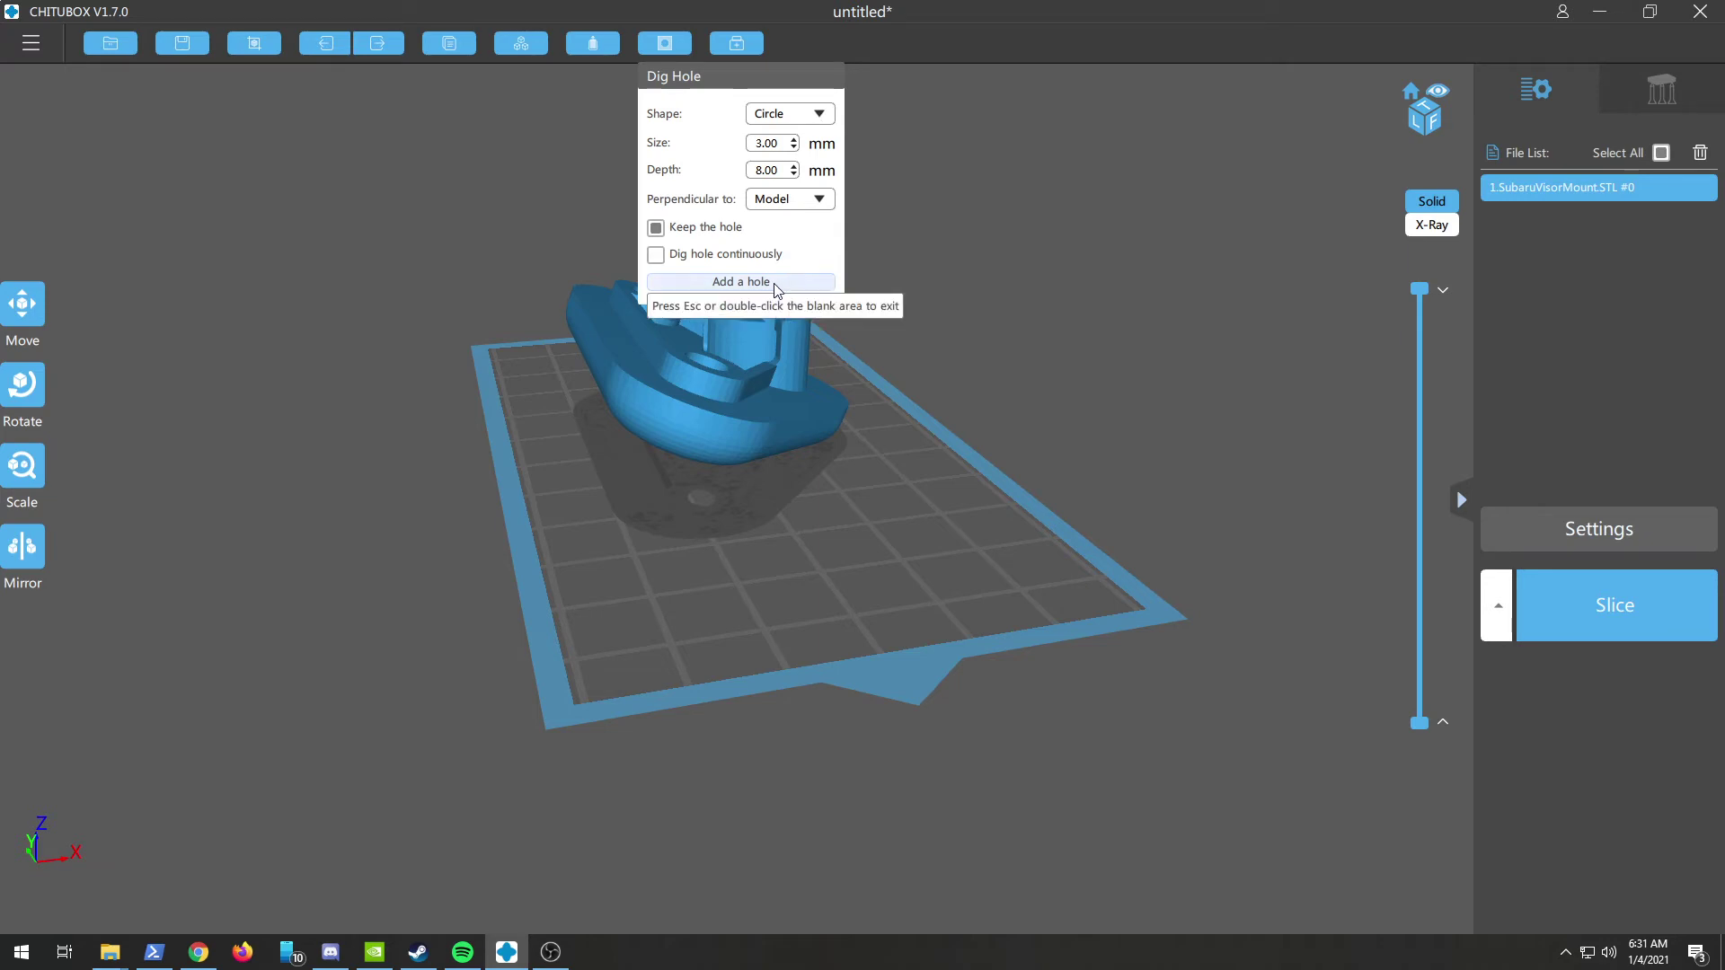
{"action": "left_click_drag", "start_coordinate": [1141, 414], "coordinate": [757, 385]}
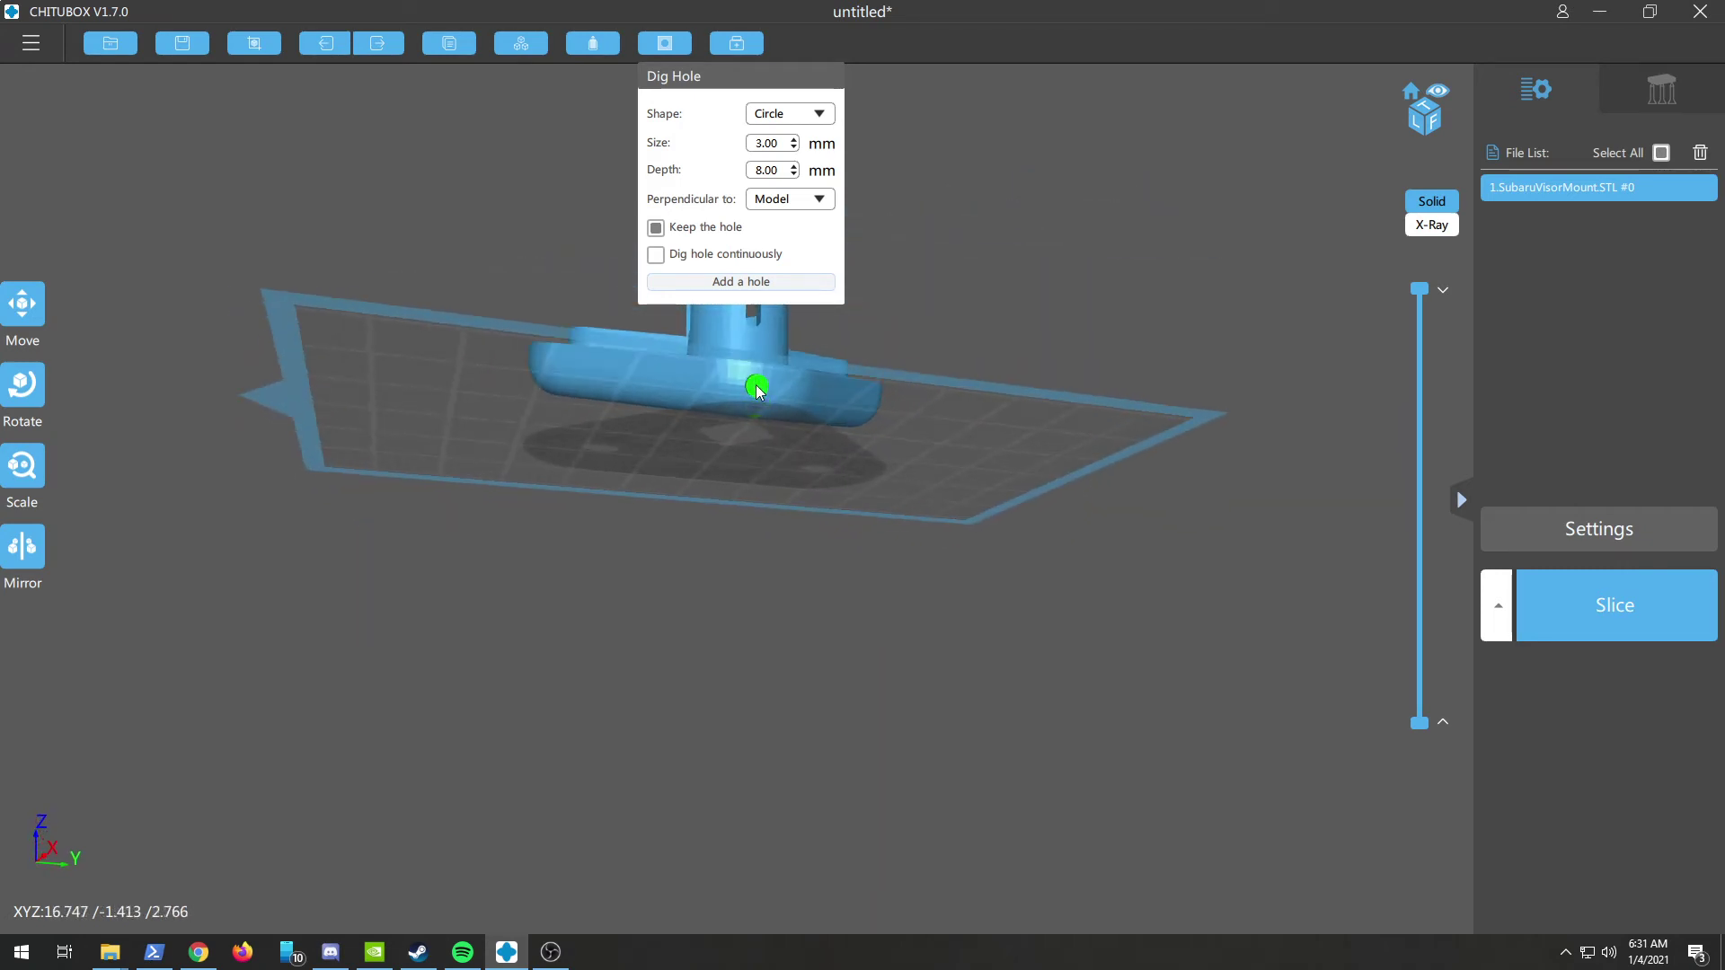
{"action": "left_click", "coordinate": [758, 386]}
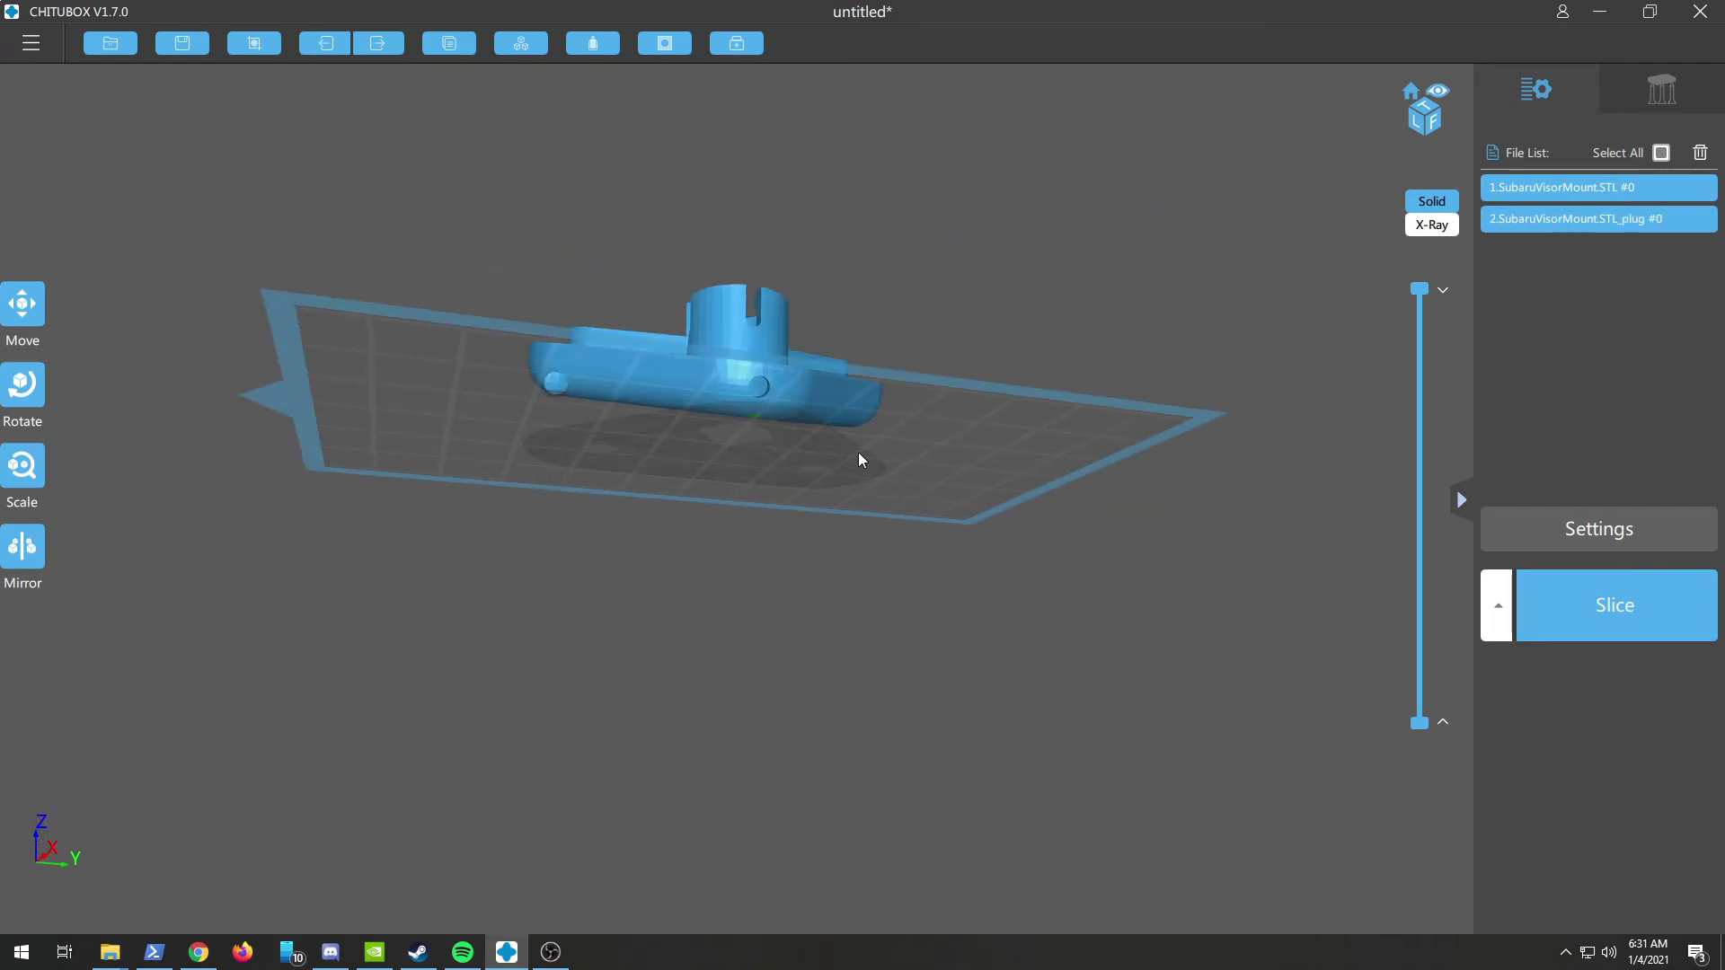
{"action": "left_click_drag", "start_coordinate": [859, 451], "coordinate": [517, 568]}
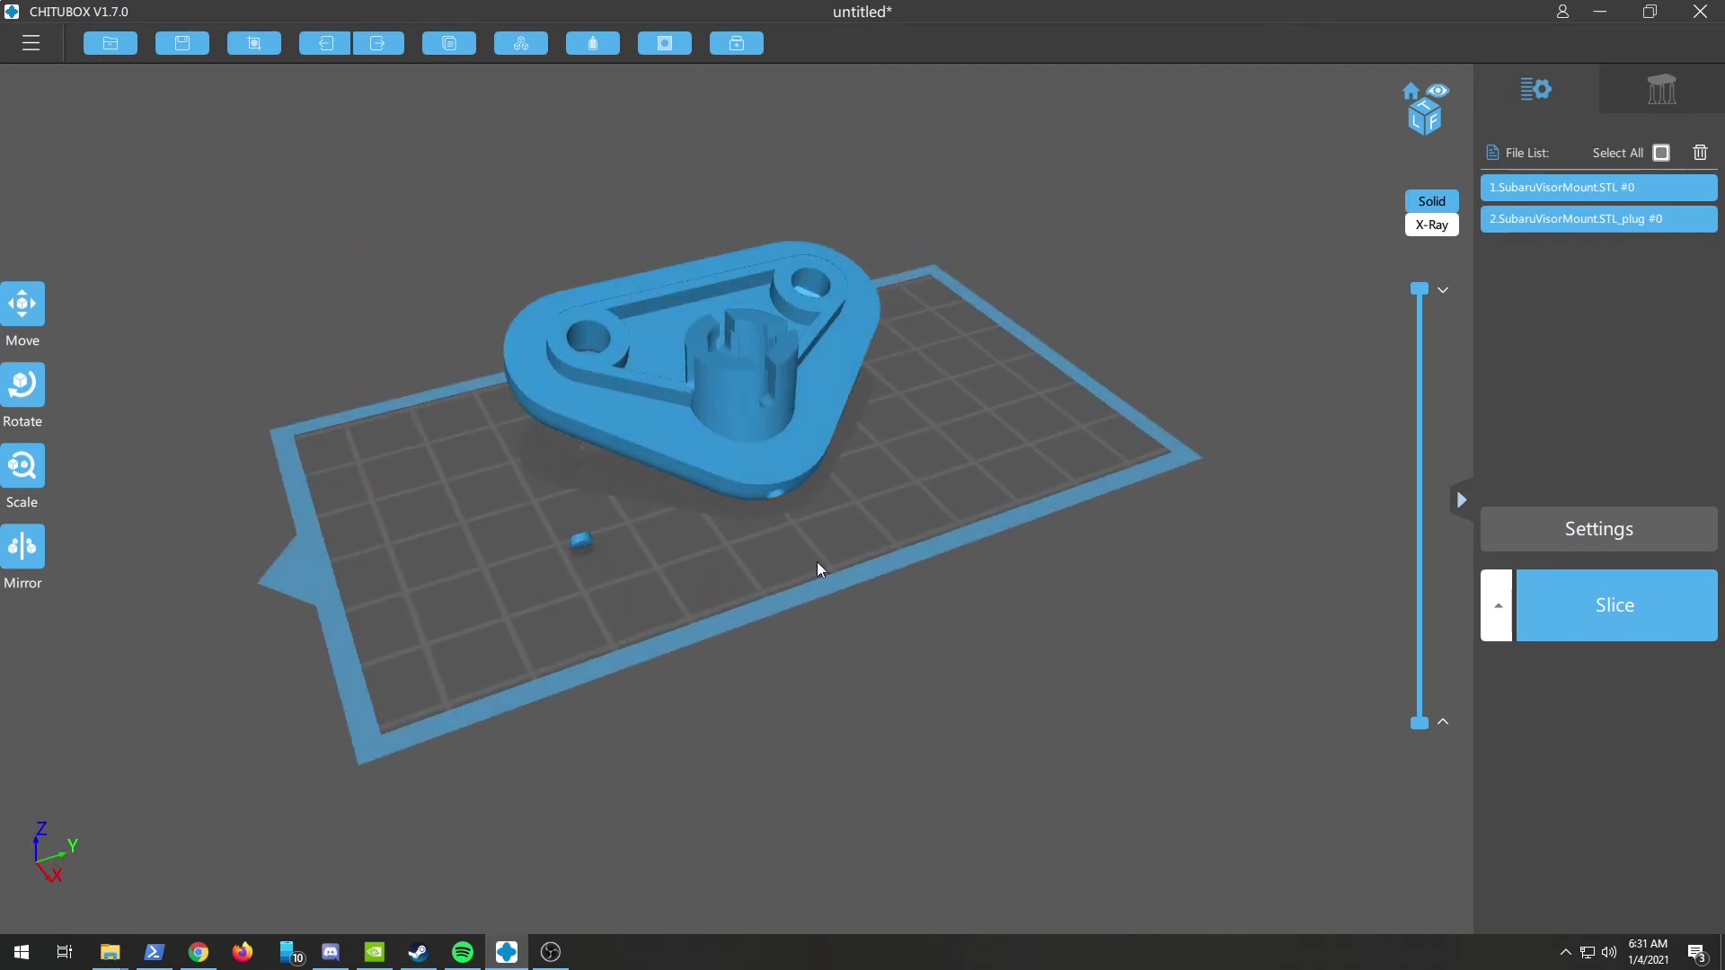
{"action": "key", "text": "Delete"}
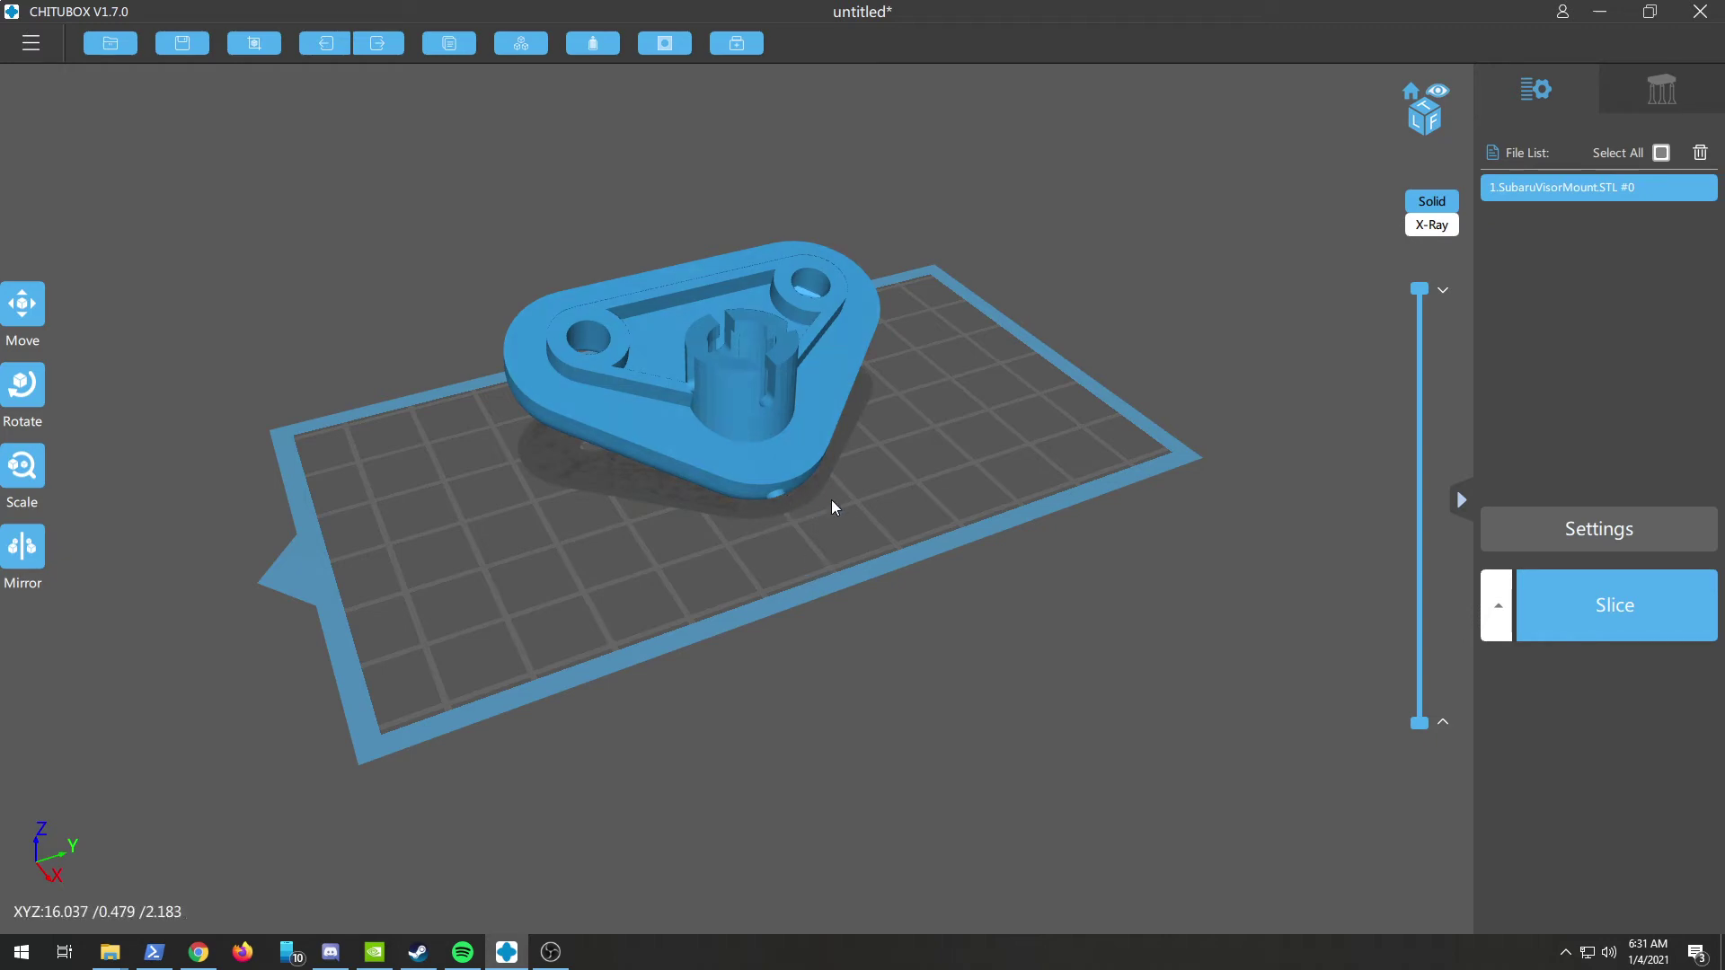
- Examine the tilted visor mount from several sides, and check the overhanging areas of its underside in support editing mode
{"action": "left_click_drag", "start_coordinate": [832, 500], "coordinate": [880, 440]}
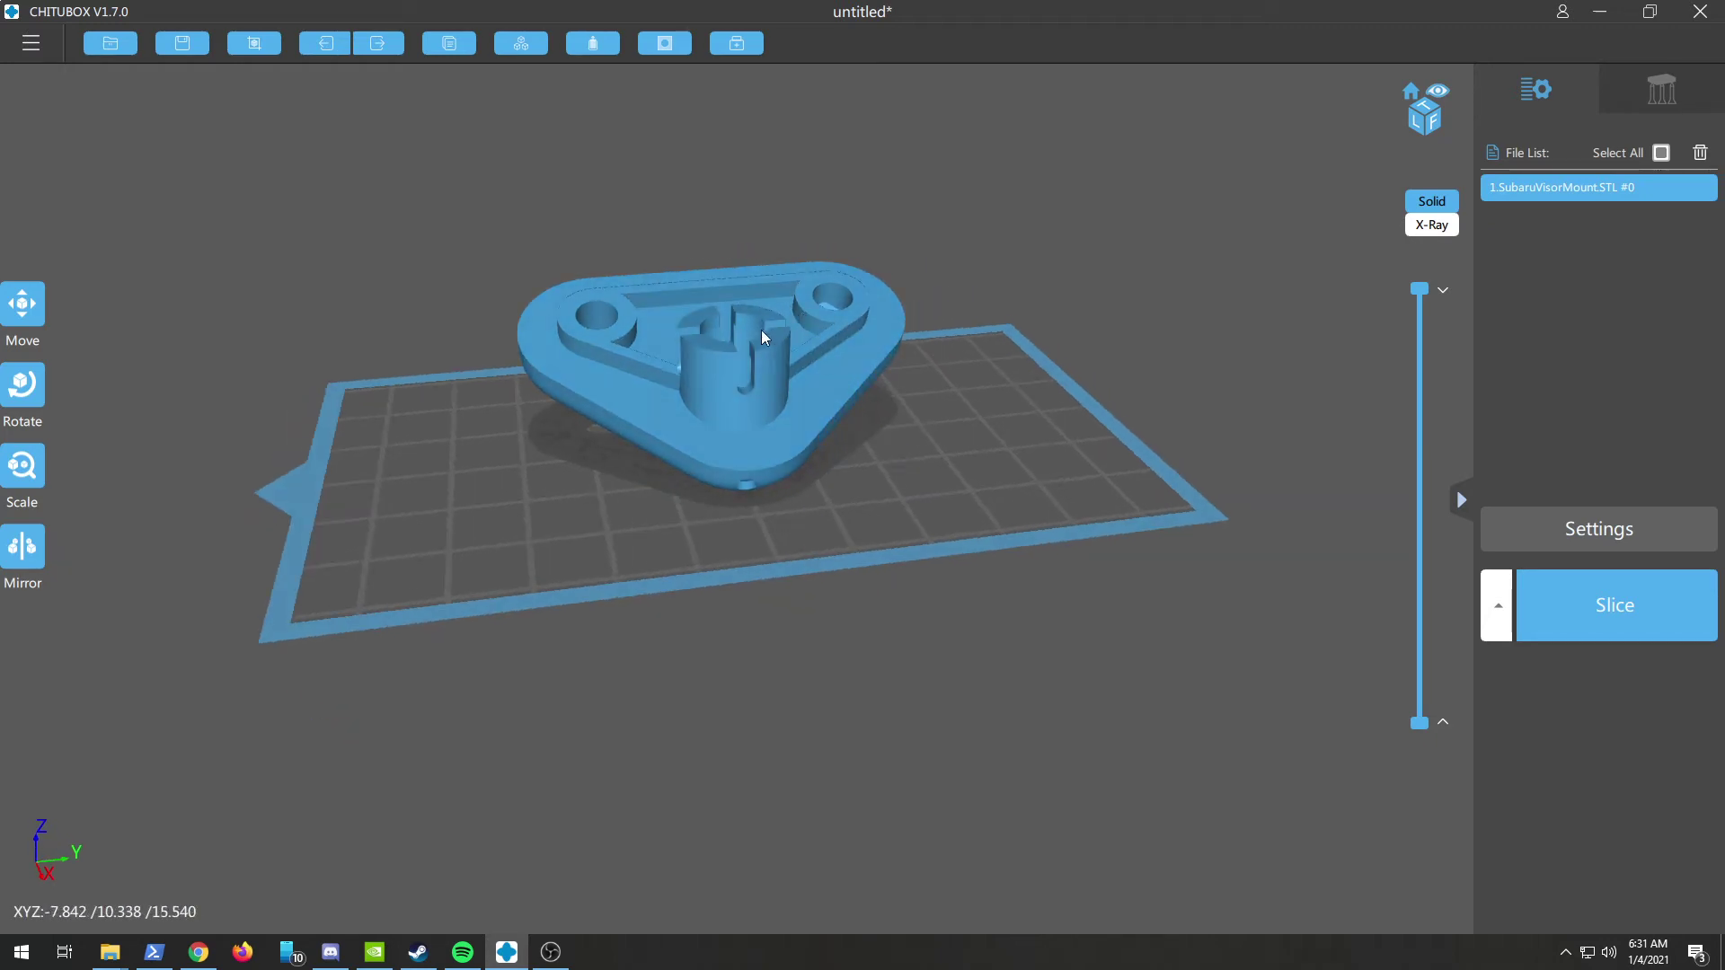
{"action": "right_click_drag", "start_coordinate": [753, 294], "coordinate": [694, 373]}
{"action": "right_click_drag", "start_coordinate": [678, 192], "coordinate": [873, 243]}
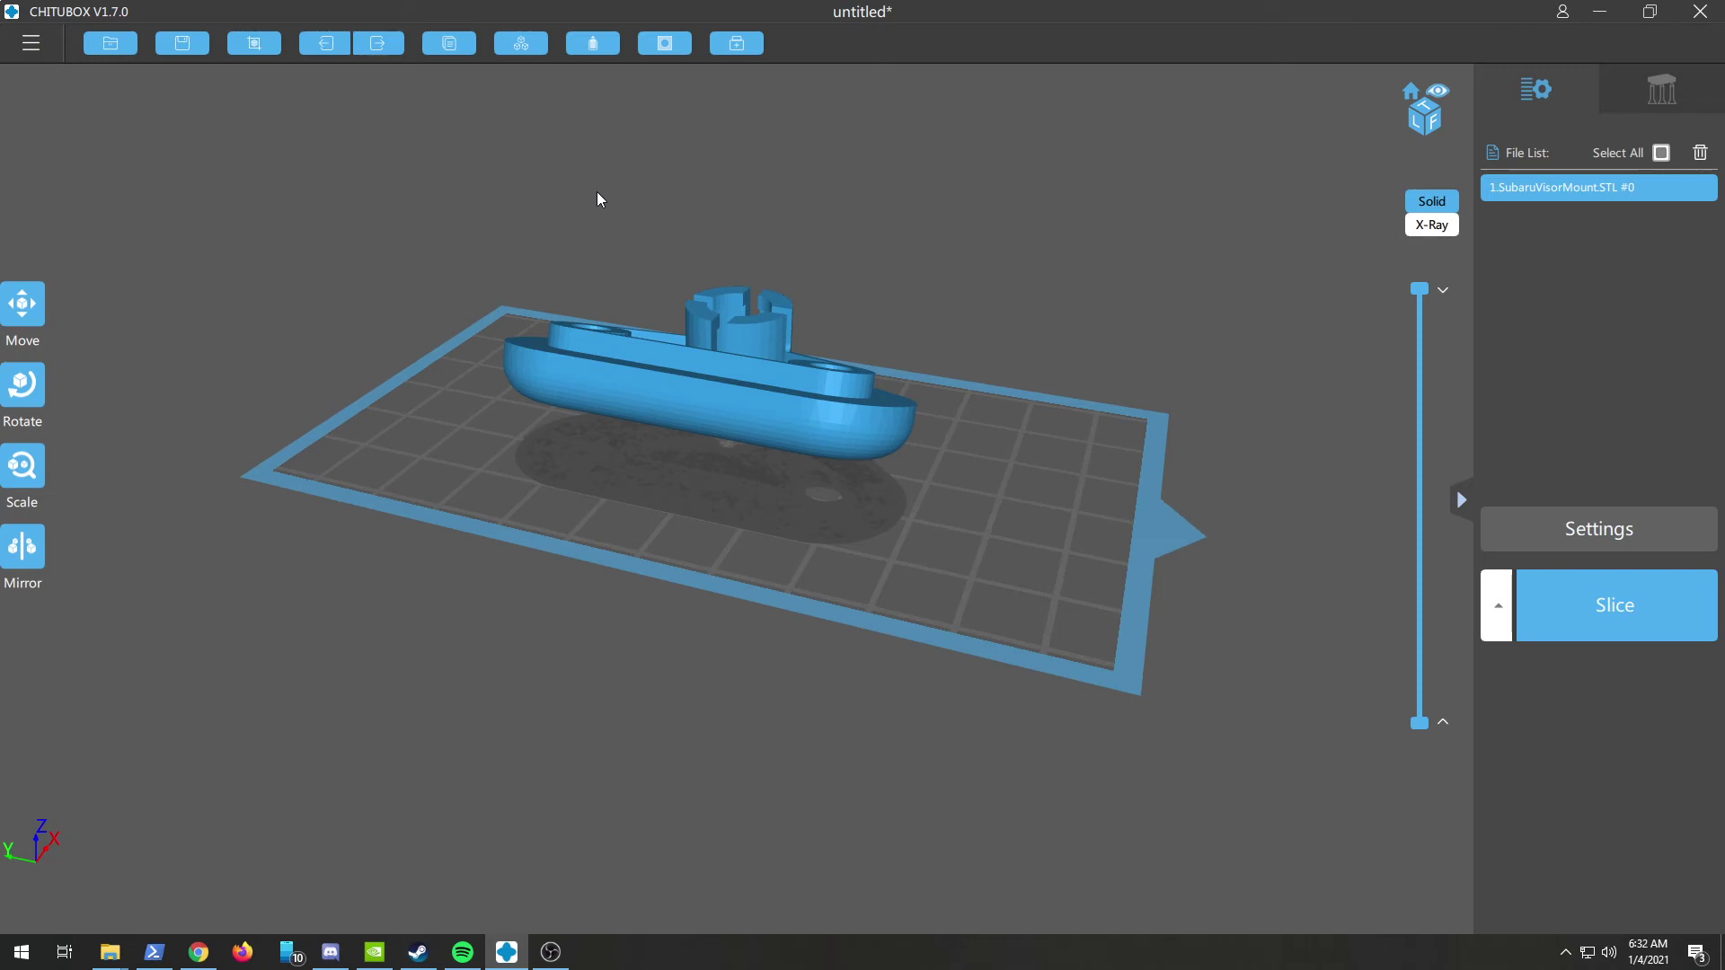
{"action": "right_click_drag", "start_coordinate": [442, 243], "coordinate": [403, 223]}
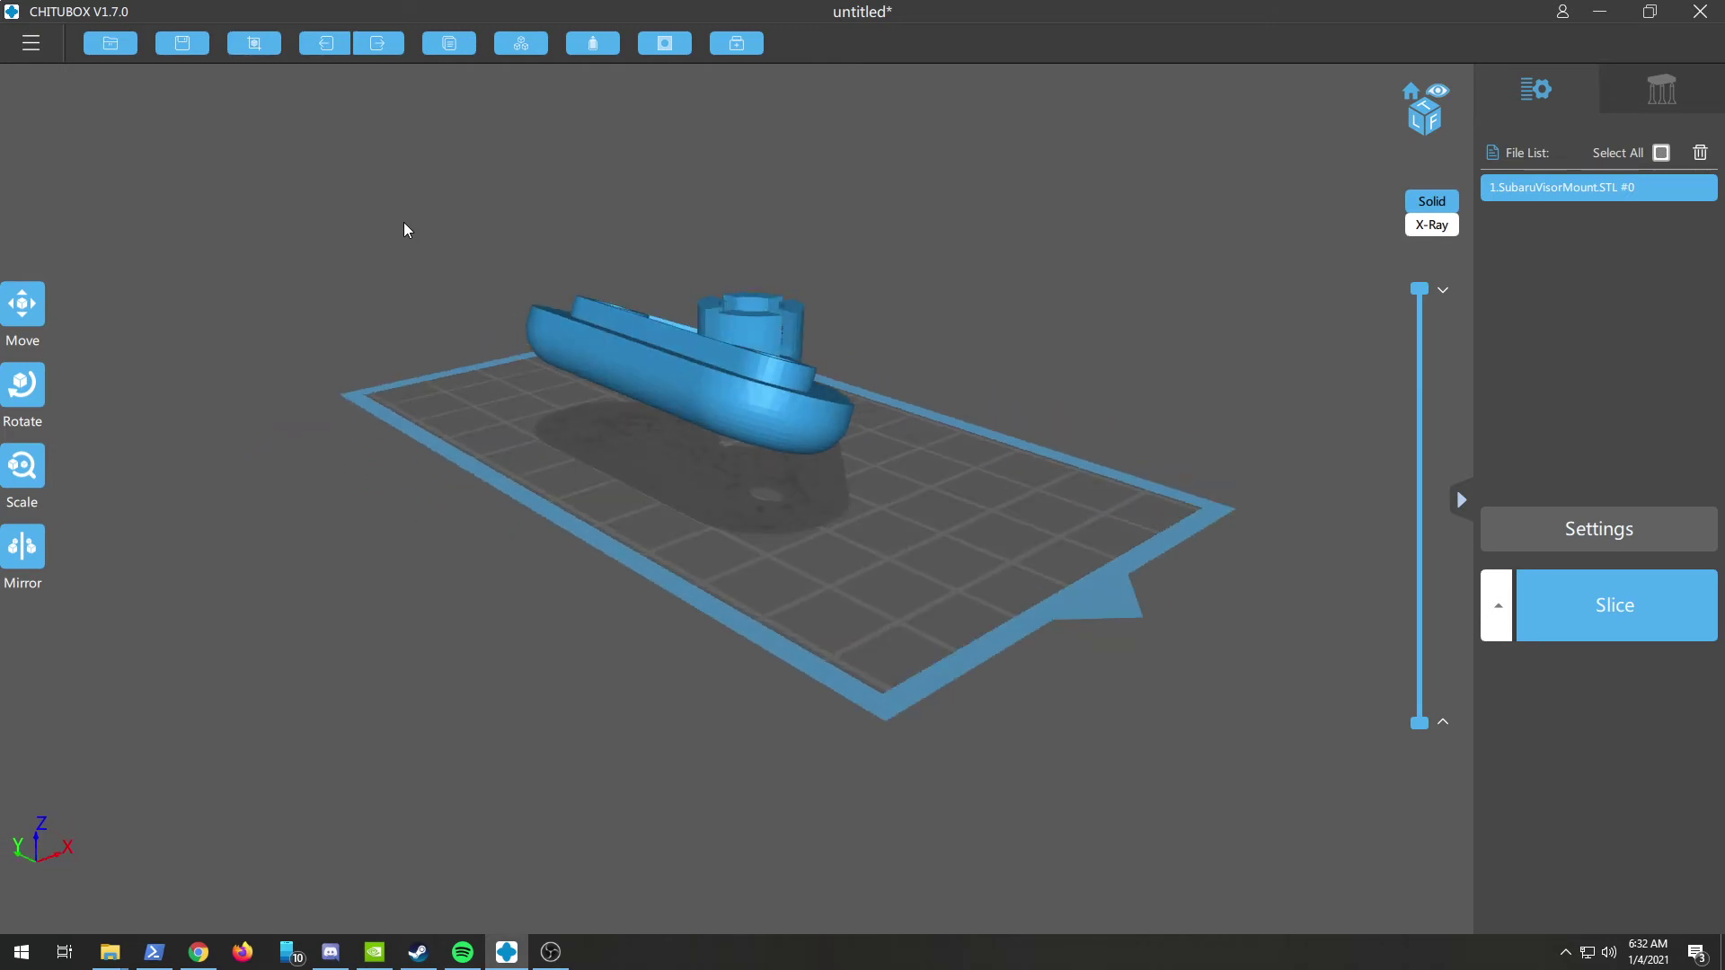
{"action": "right_click_drag", "start_coordinate": [714, 279], "coordinate": [873, 281]}
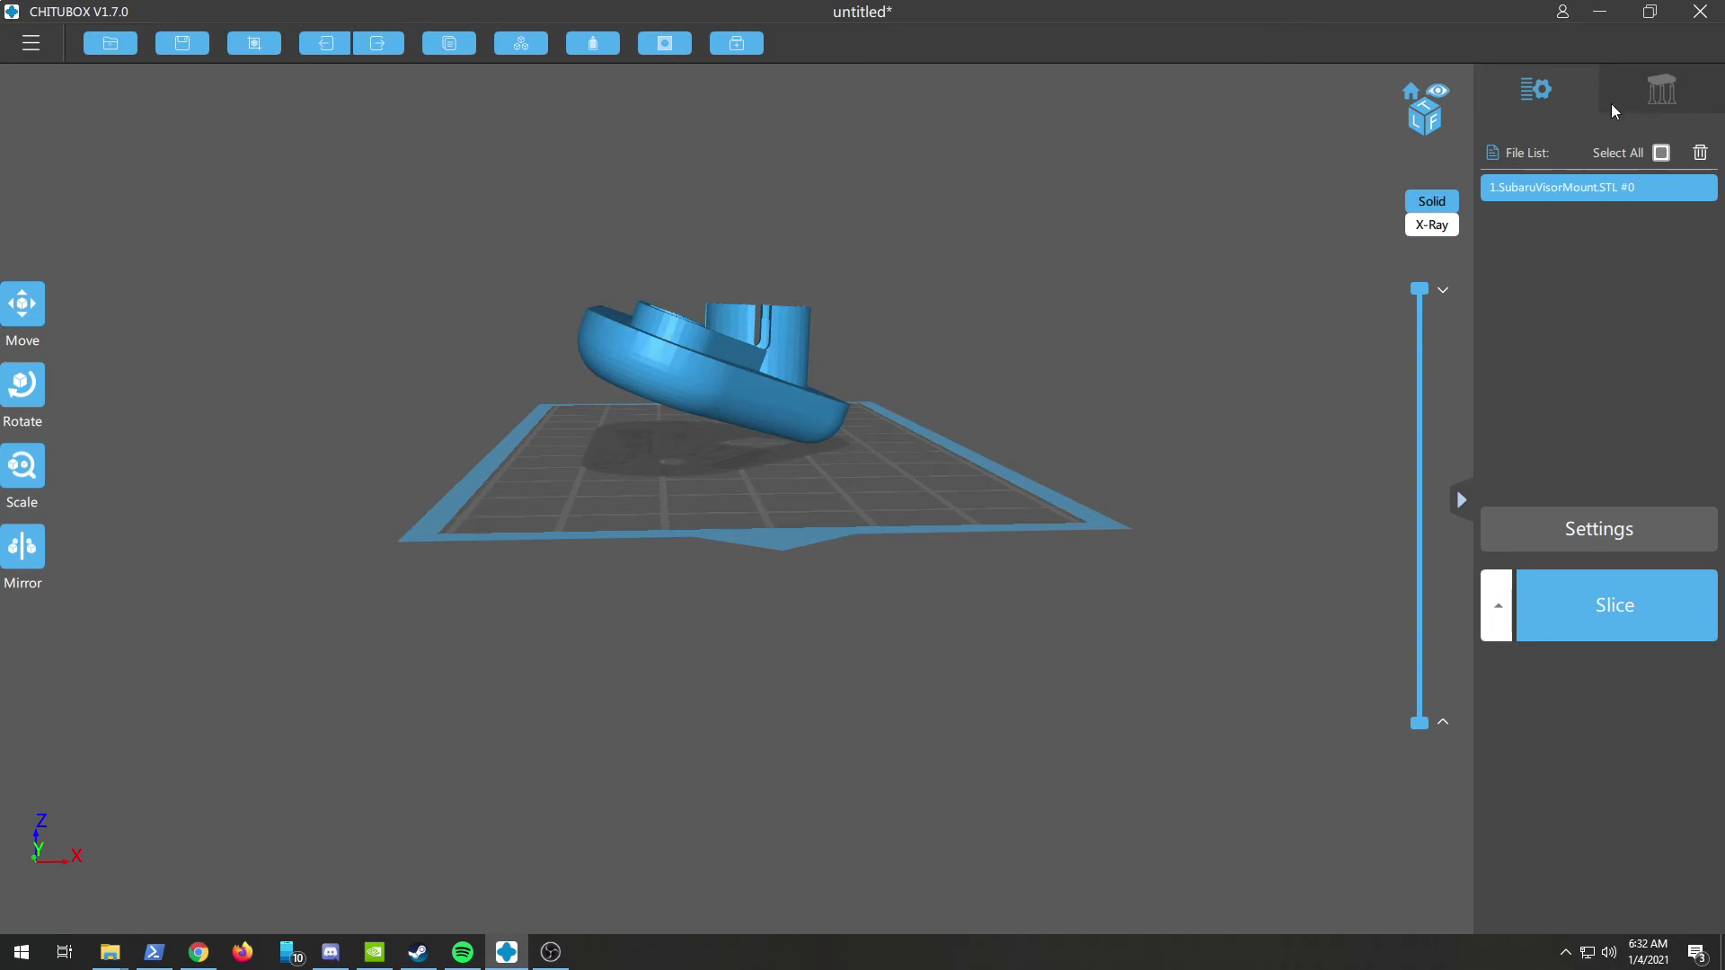
{"action": "left_click", "coordinate": [1662, 88]}
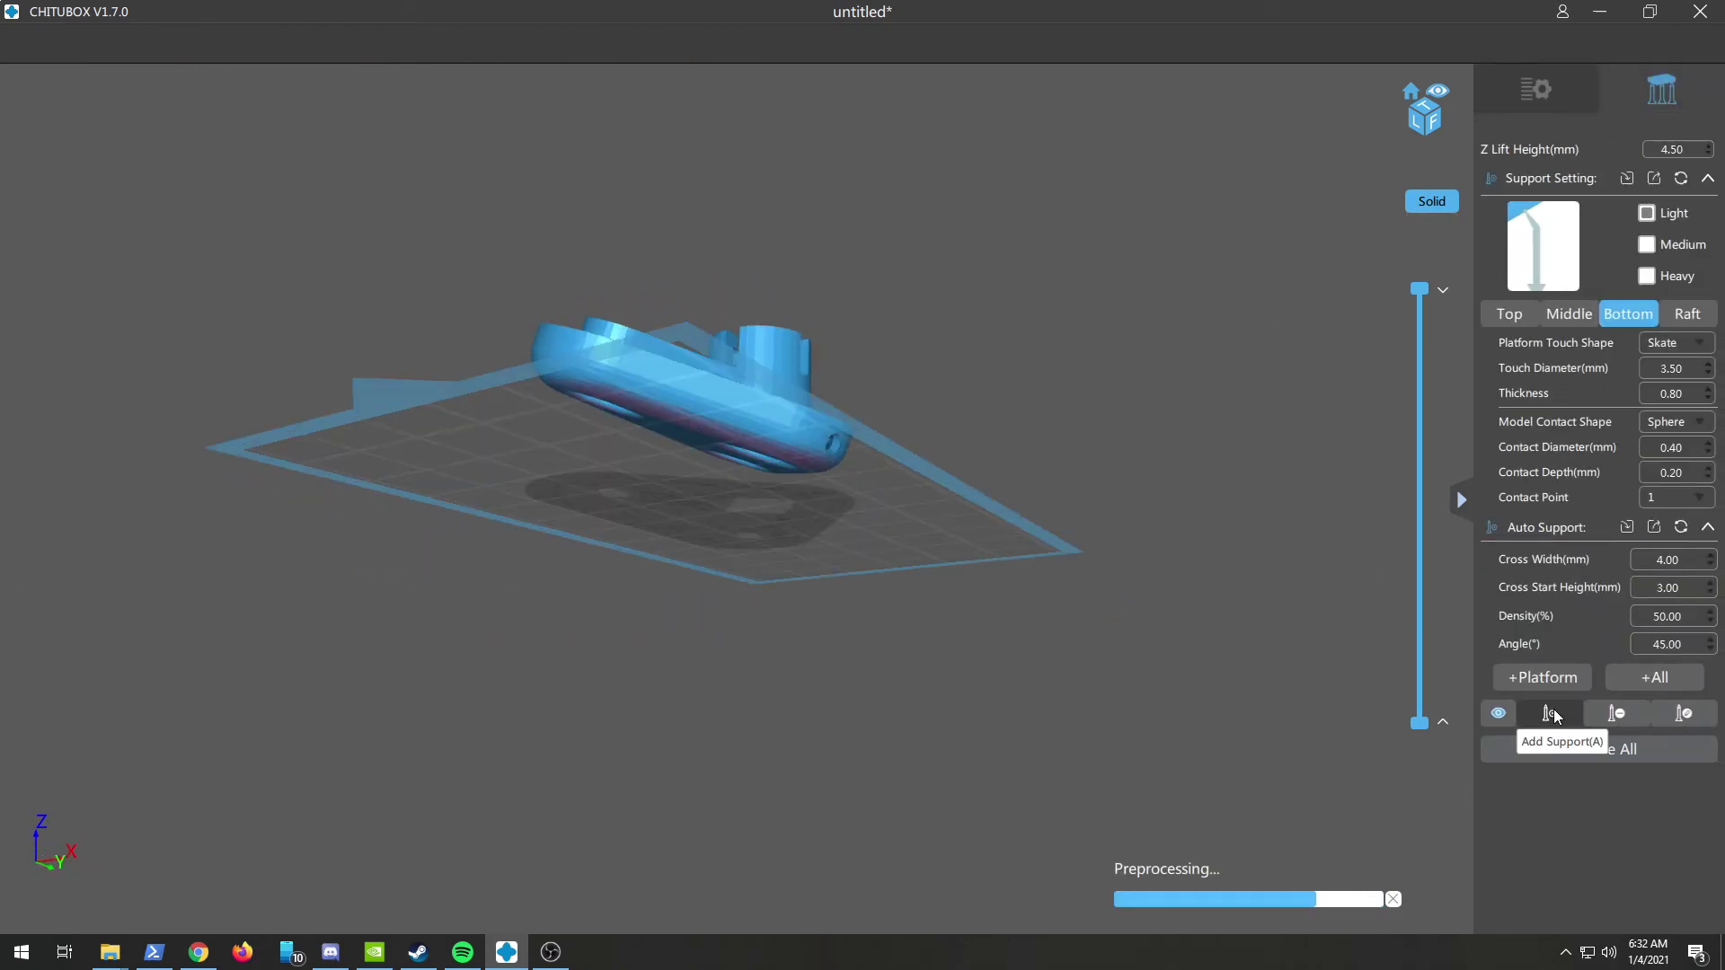
{"action": "left_click_drag", "start_coordinate": [868, 374], "coordinate": [967, 303]}
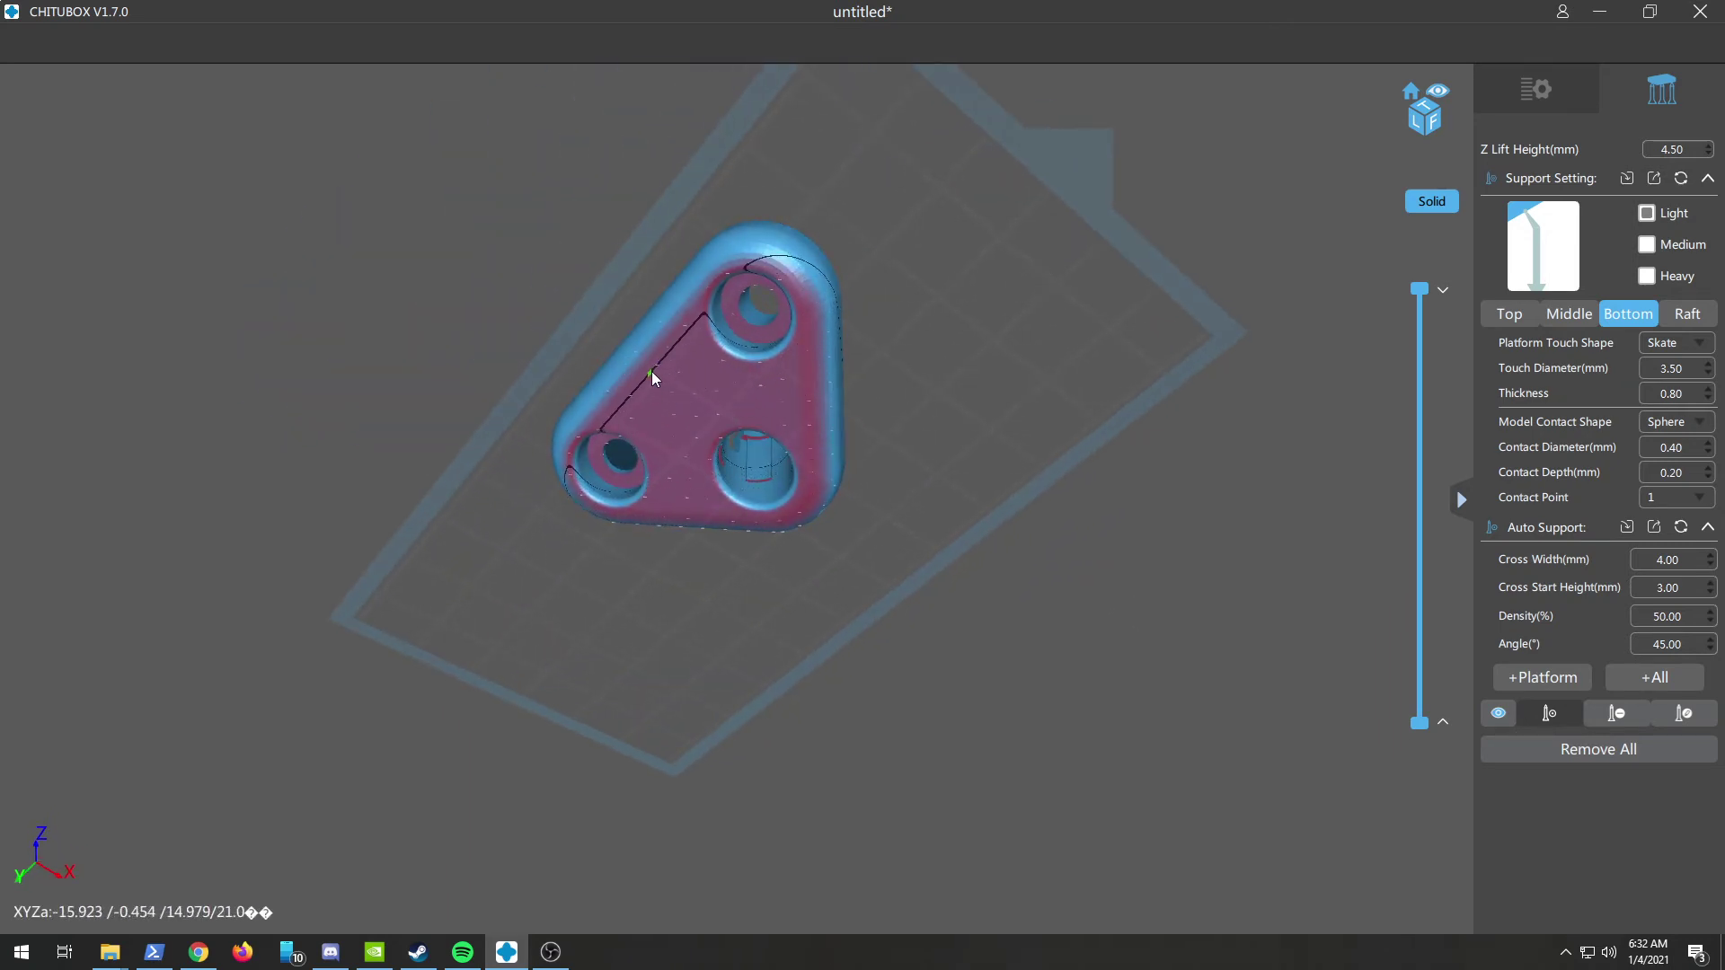
{"action": "left_click_drag", "start_coordinate": [686, 487], "coordinate": [881, 566]}
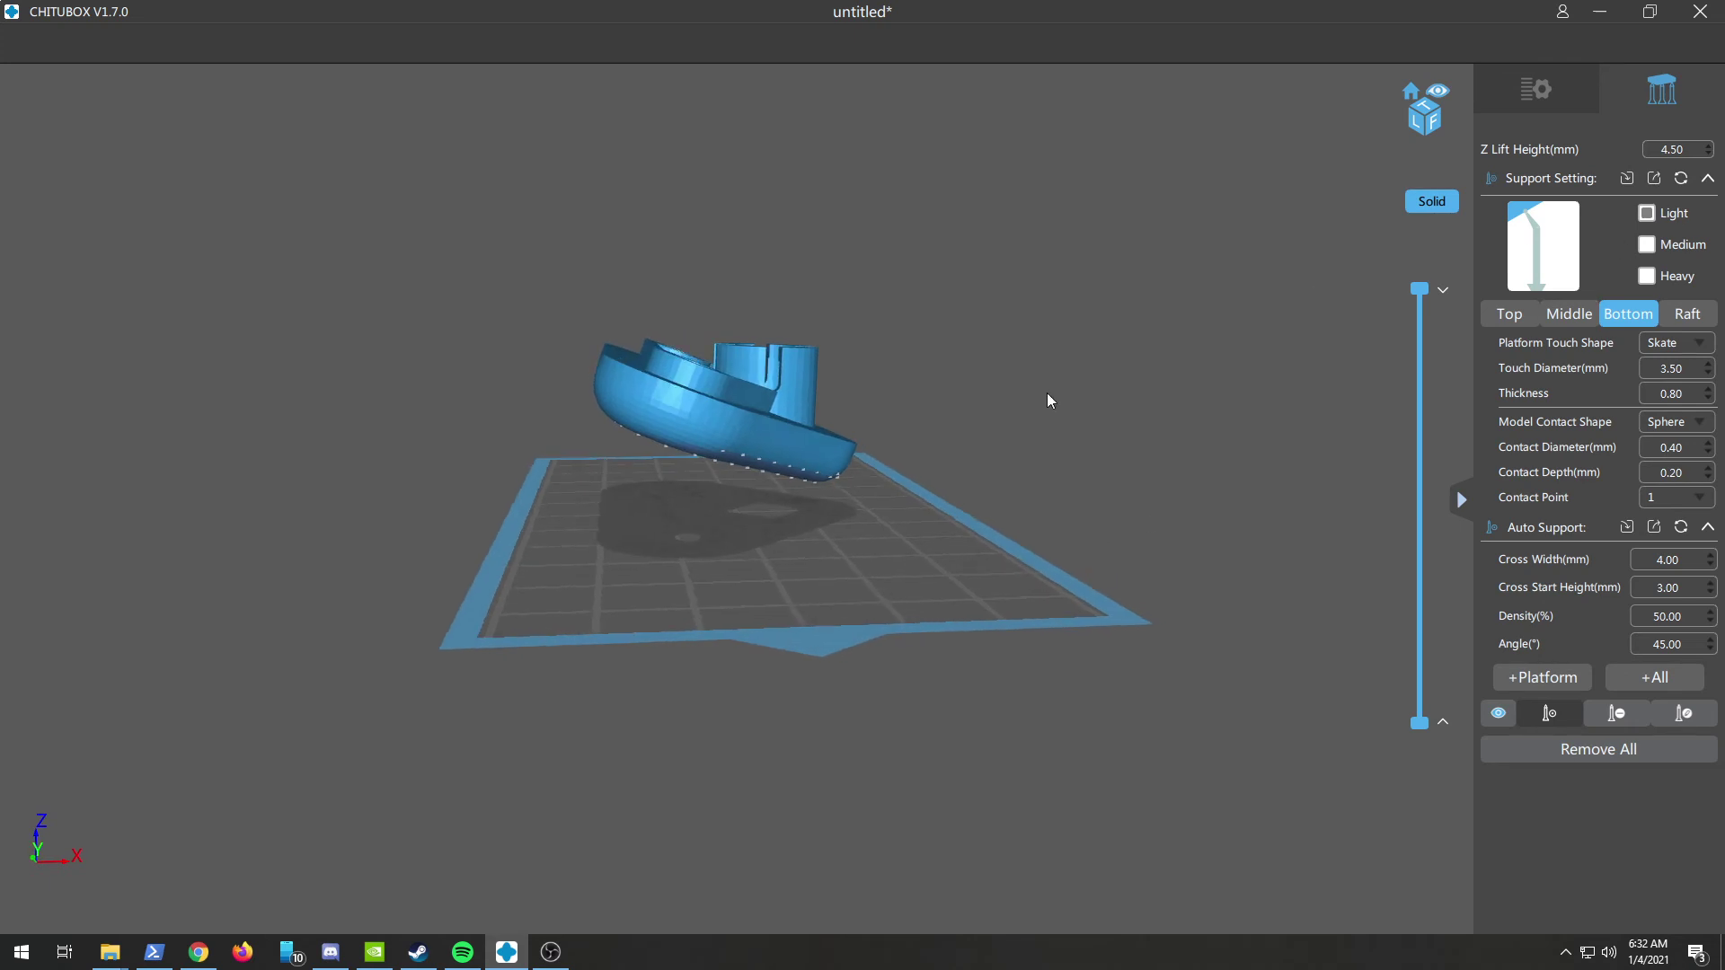
- Set the Z lift height to 3 mm and automatically generate light supports for all areas of the visor mount
{"action": "left_click", "coordinate": [1679, 176]}
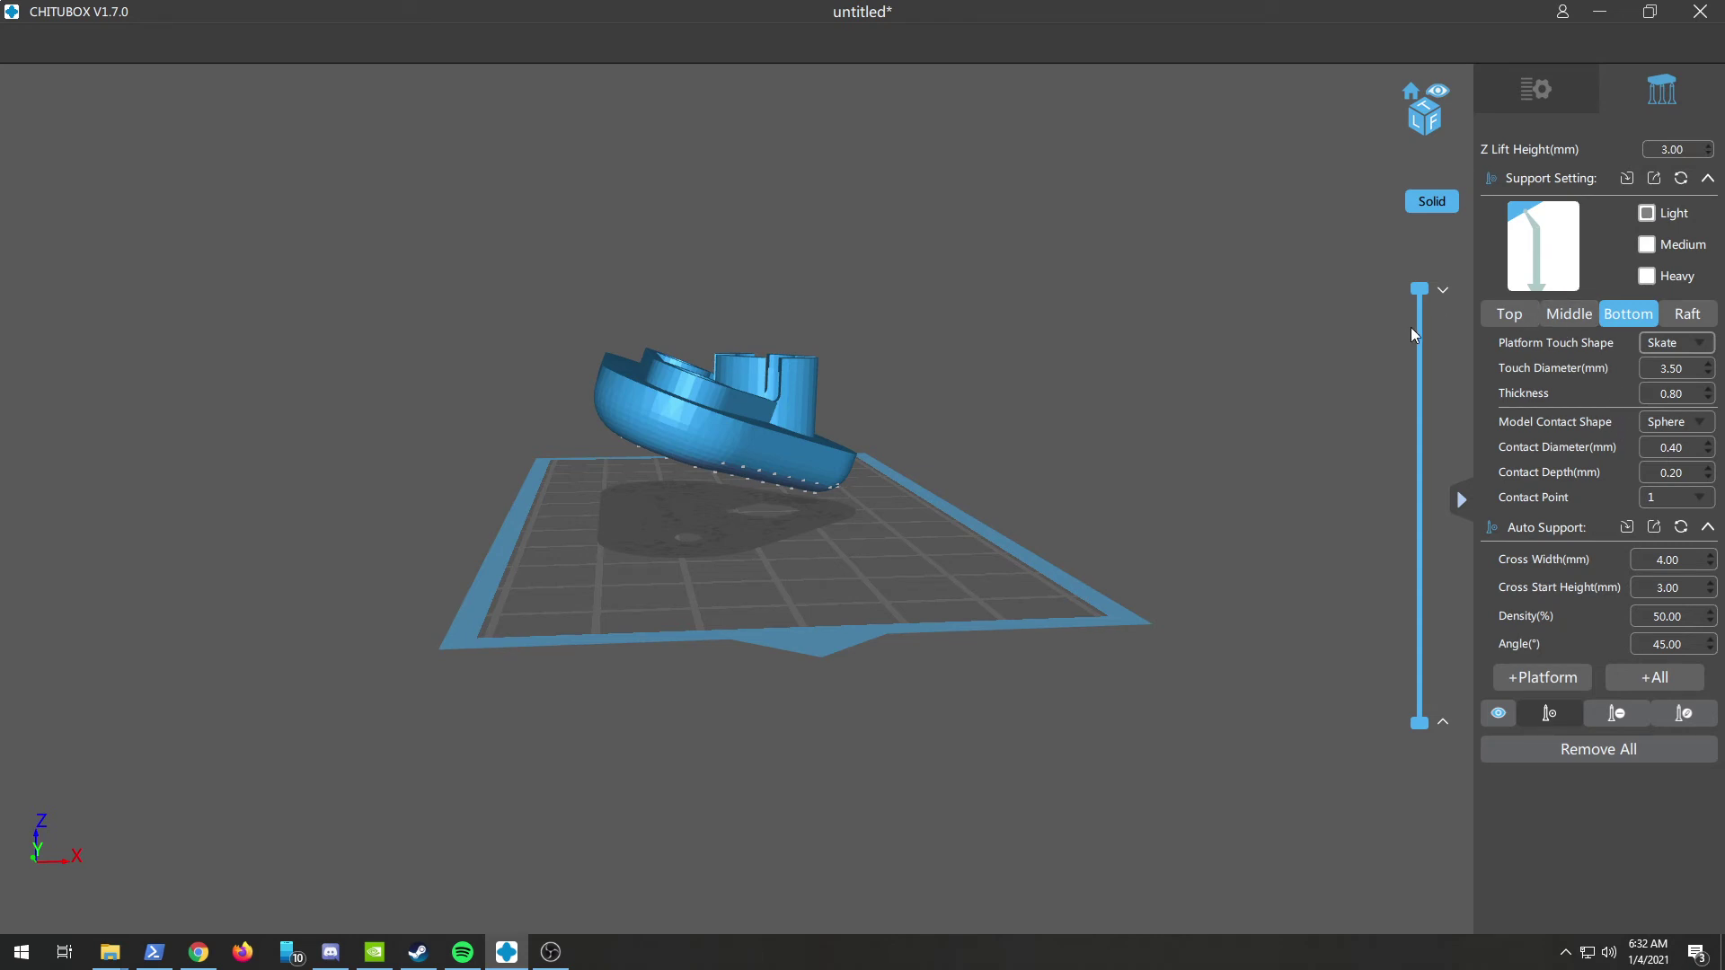
{"action": "left_click", "coordinate": [1509, 315]}
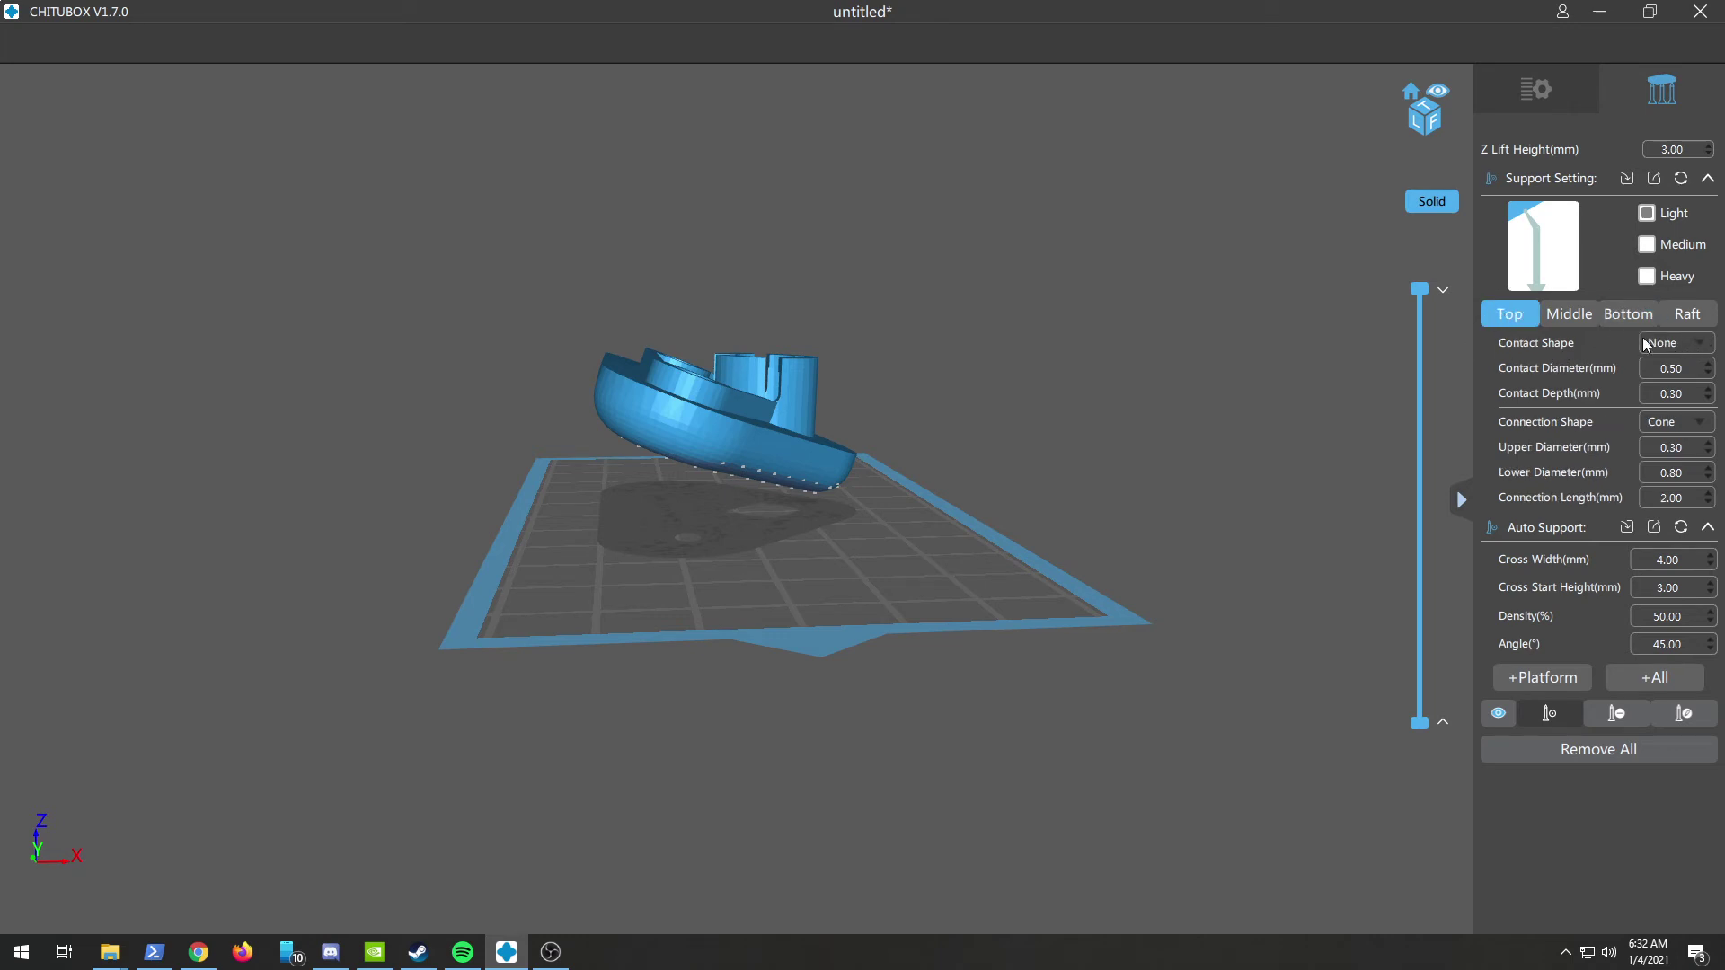
{"action": "left_click", "coordinate": [1579, 315]}
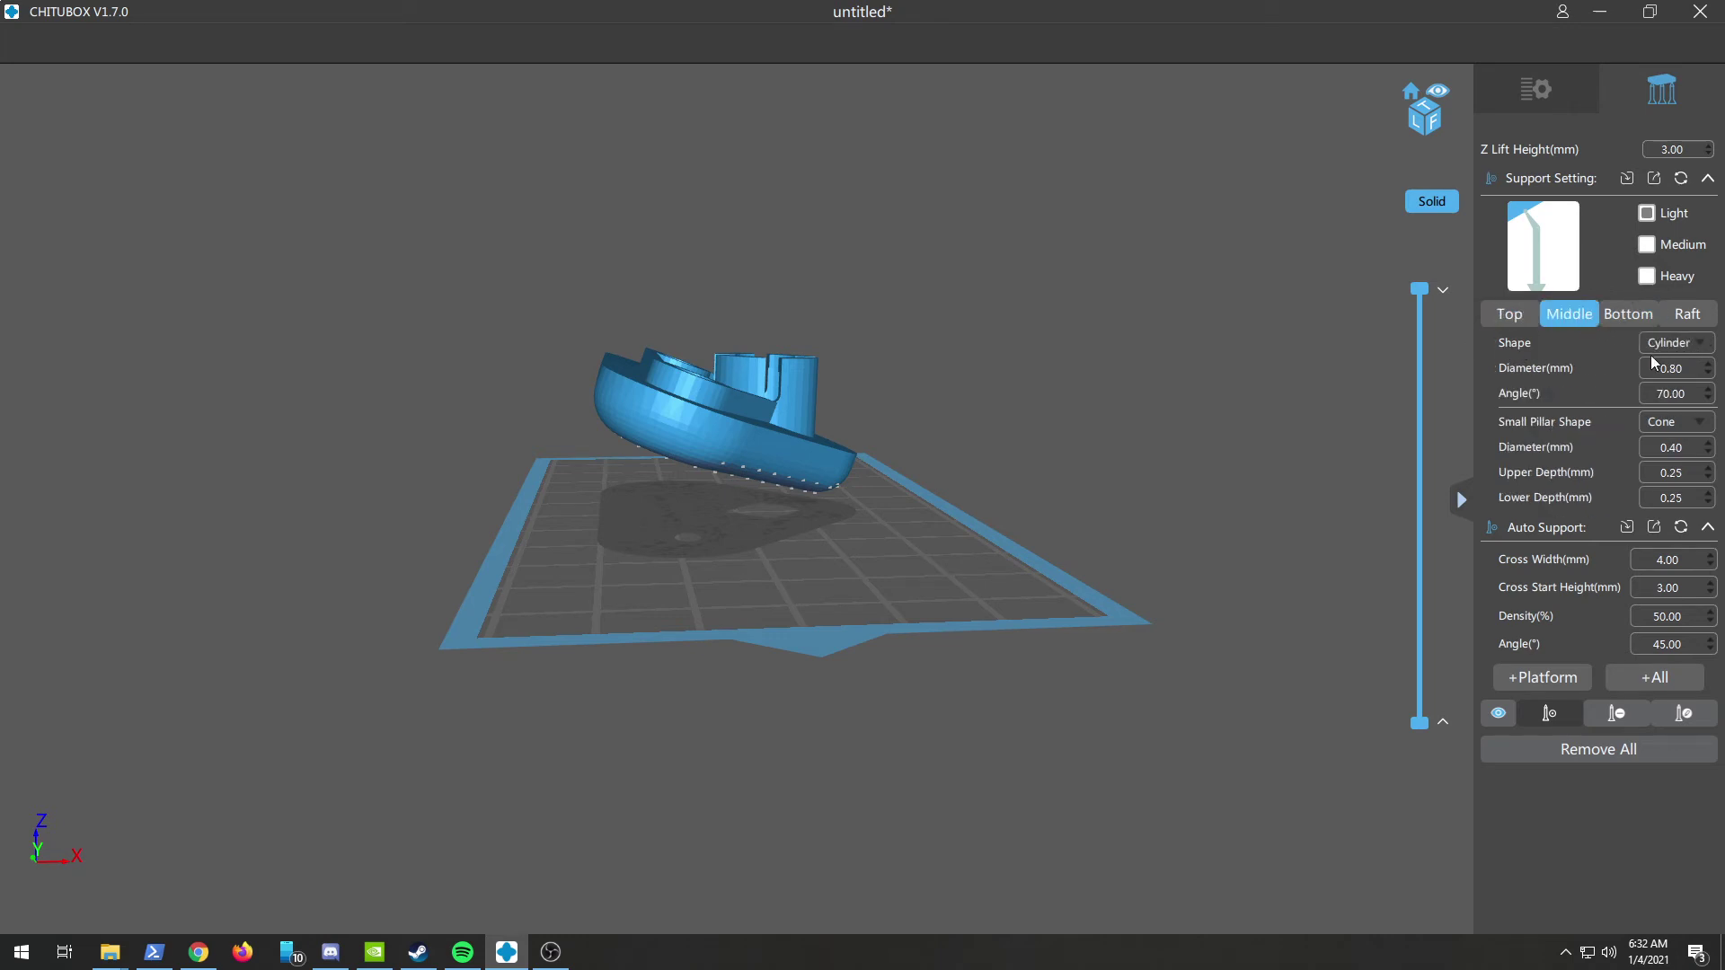
{"action": "left_click", "coordinate": [1626, 317]}
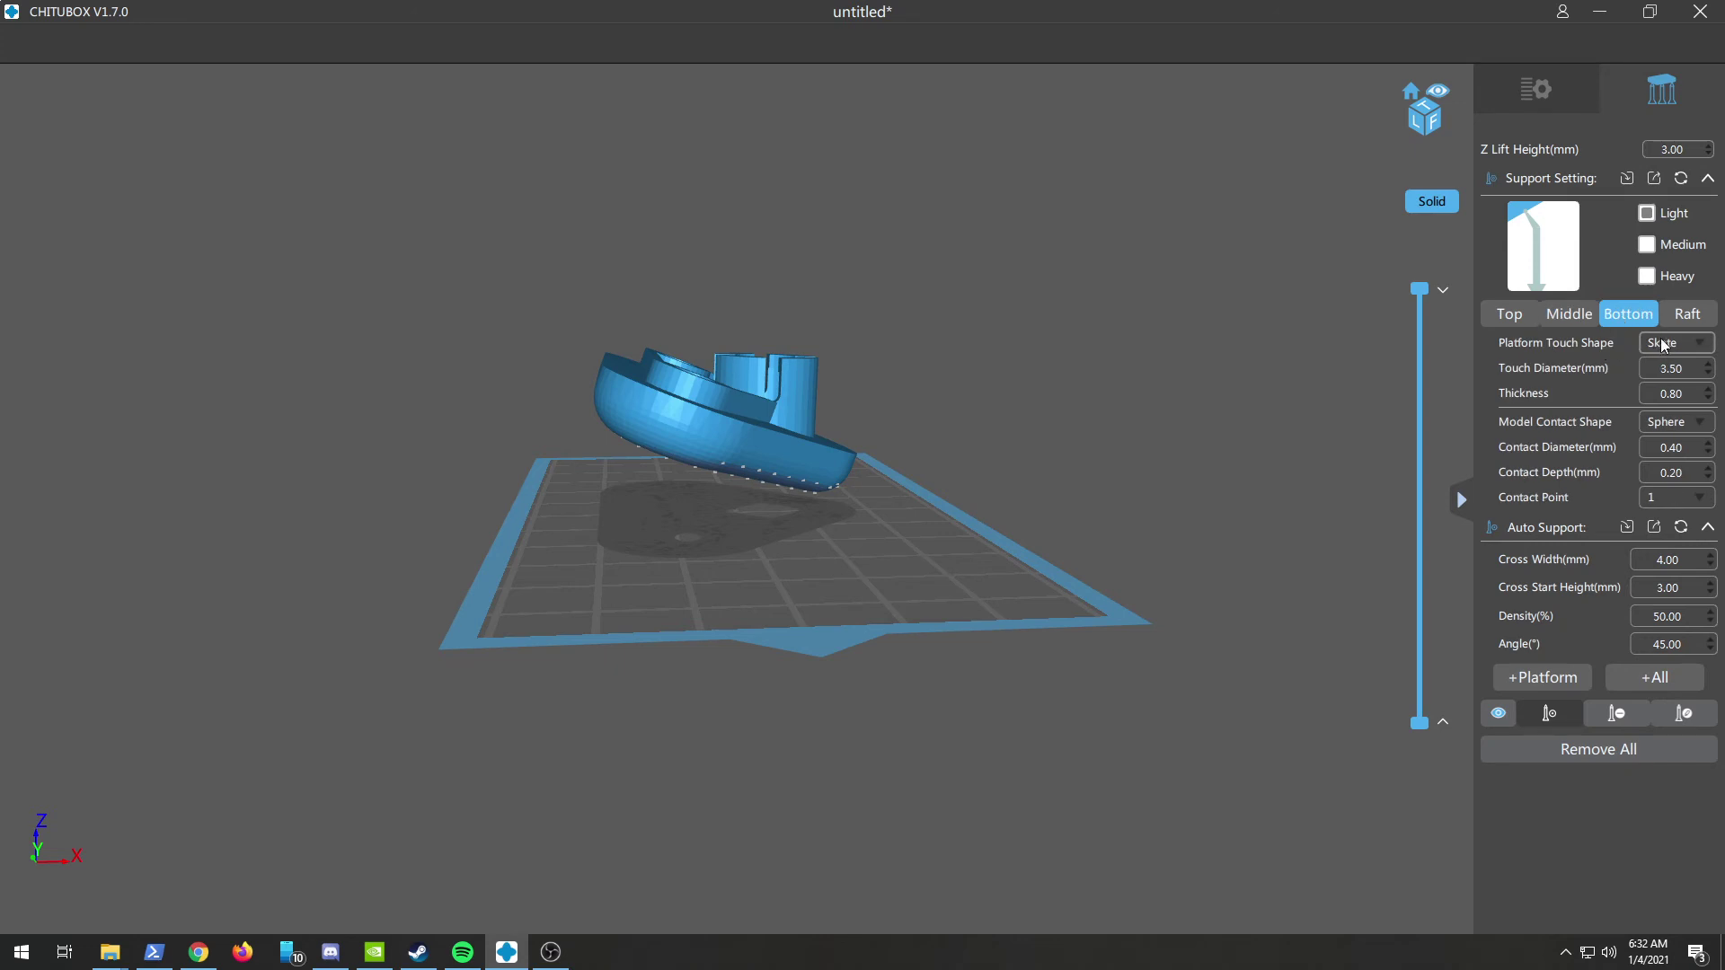
{"action": "left_click", "coordinate": [1635, 676]}
{"action": "left_click_drag", "start_coordinate": [934, 623], "coordinate": [948, 446]}
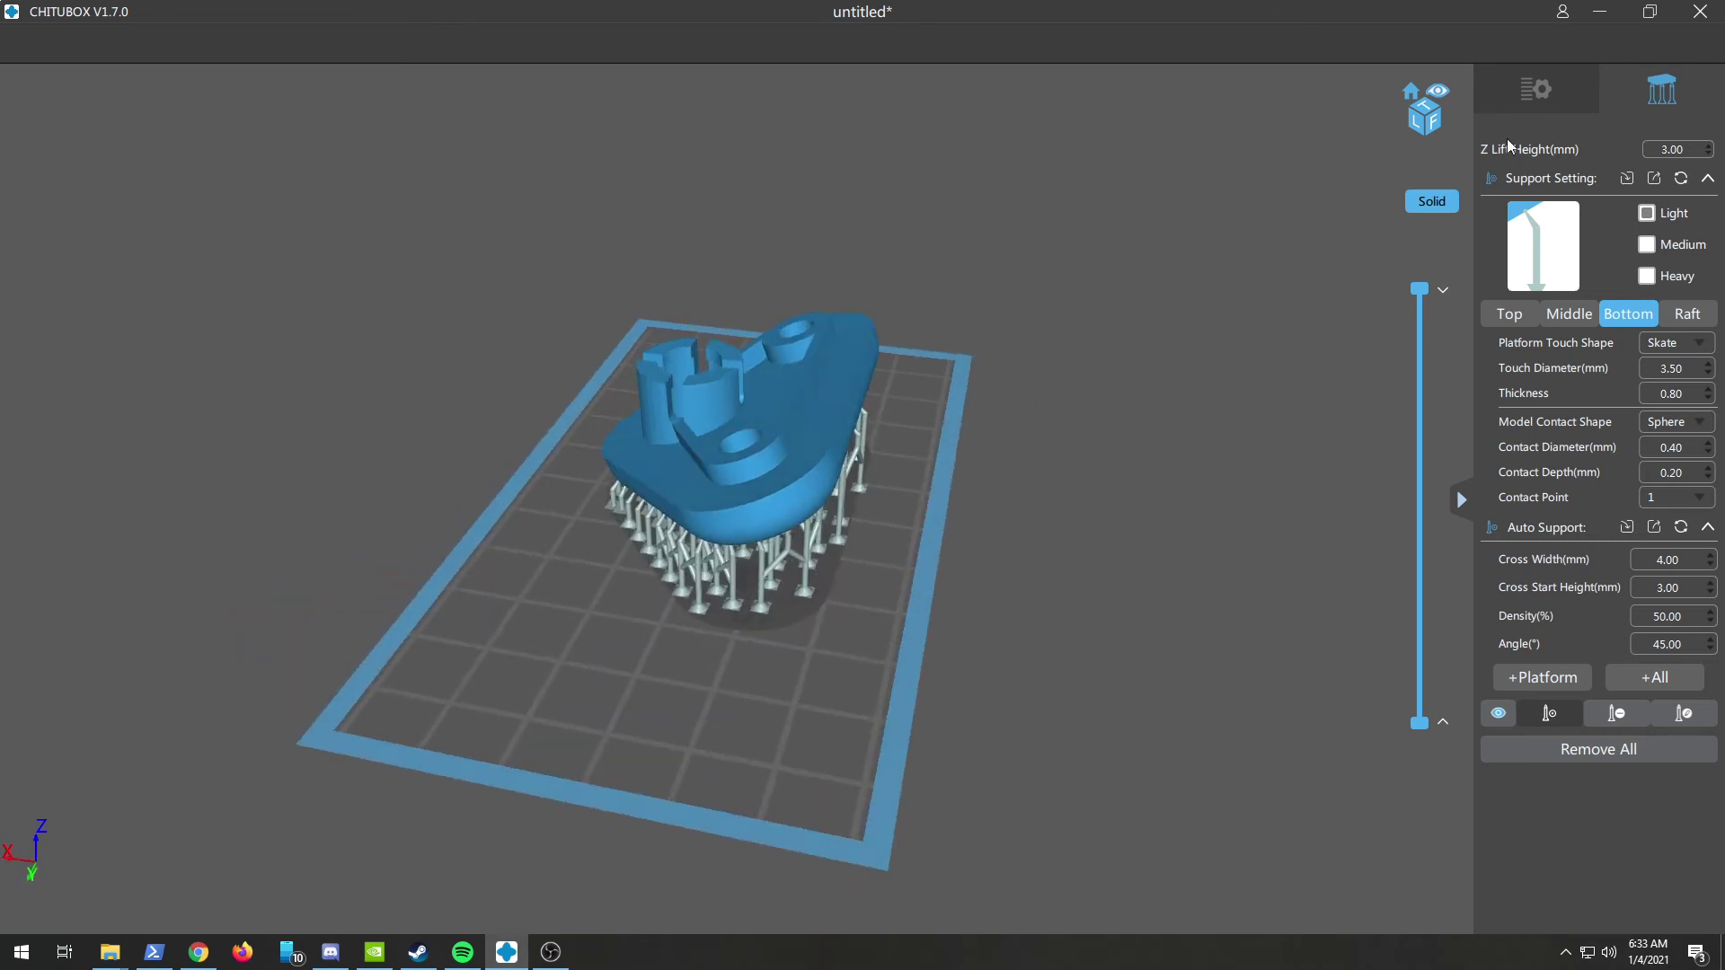
- Slice the supported visor mount and review its exposure and lift parameters and the layer preview
{"action": "left_click", "coordinate": [1538, 87]}
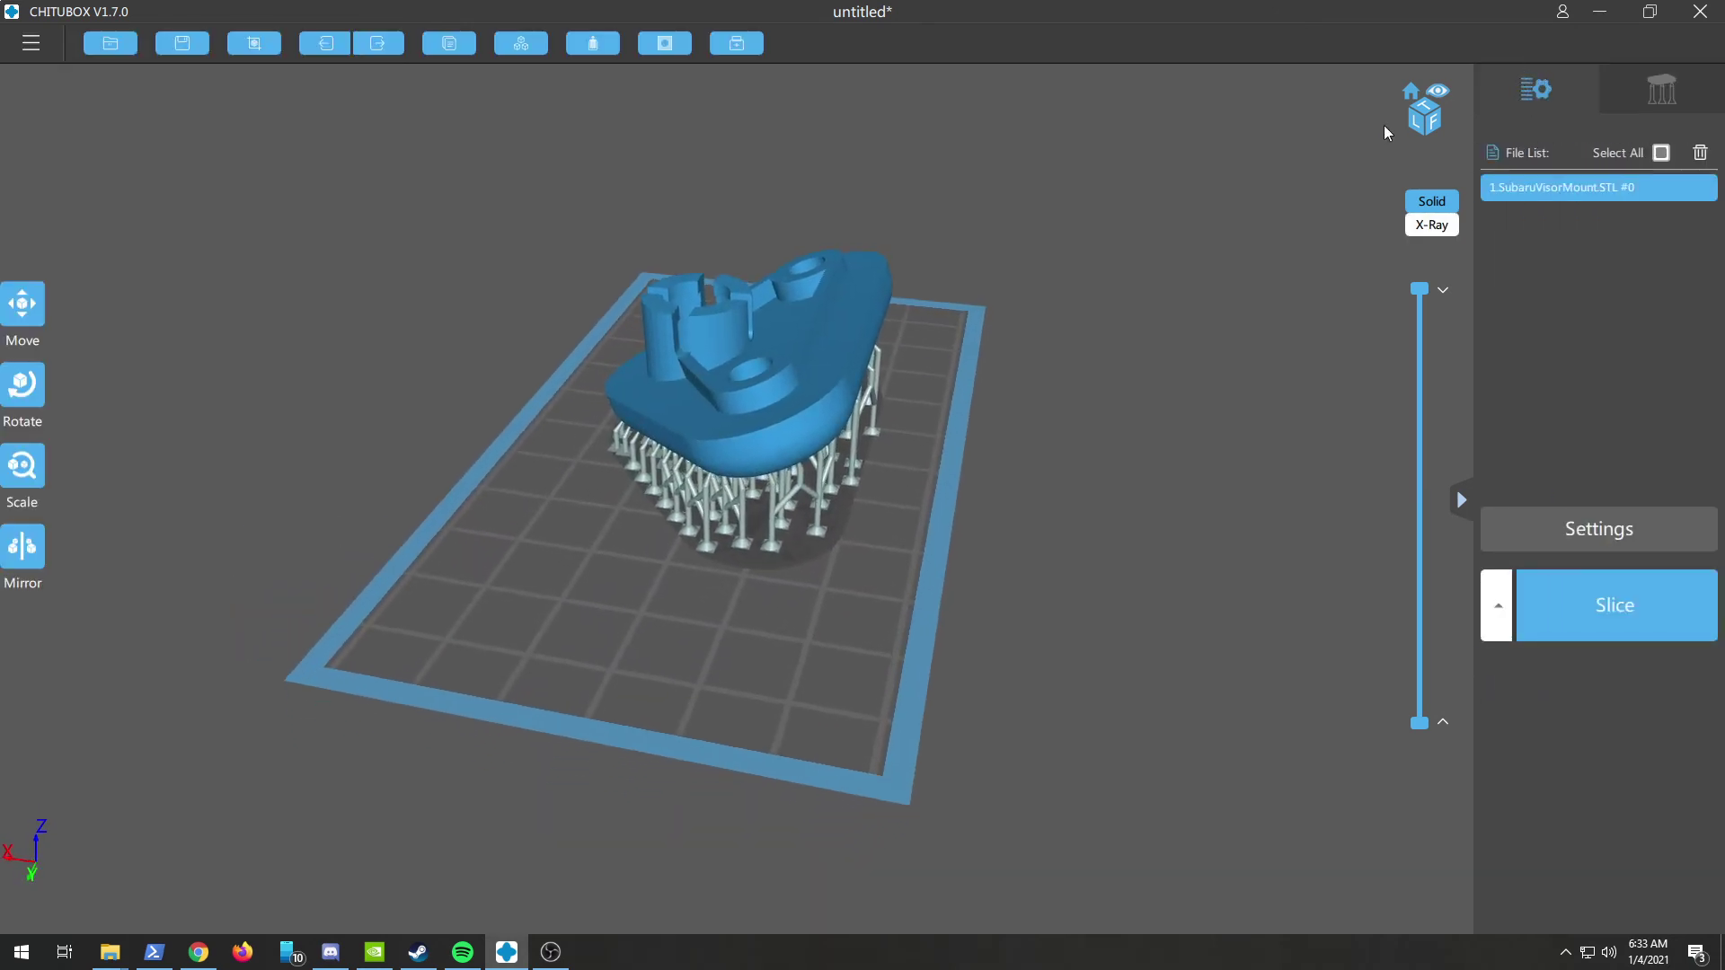
{"action": "left_click", "coordinate": [1581, 607]}
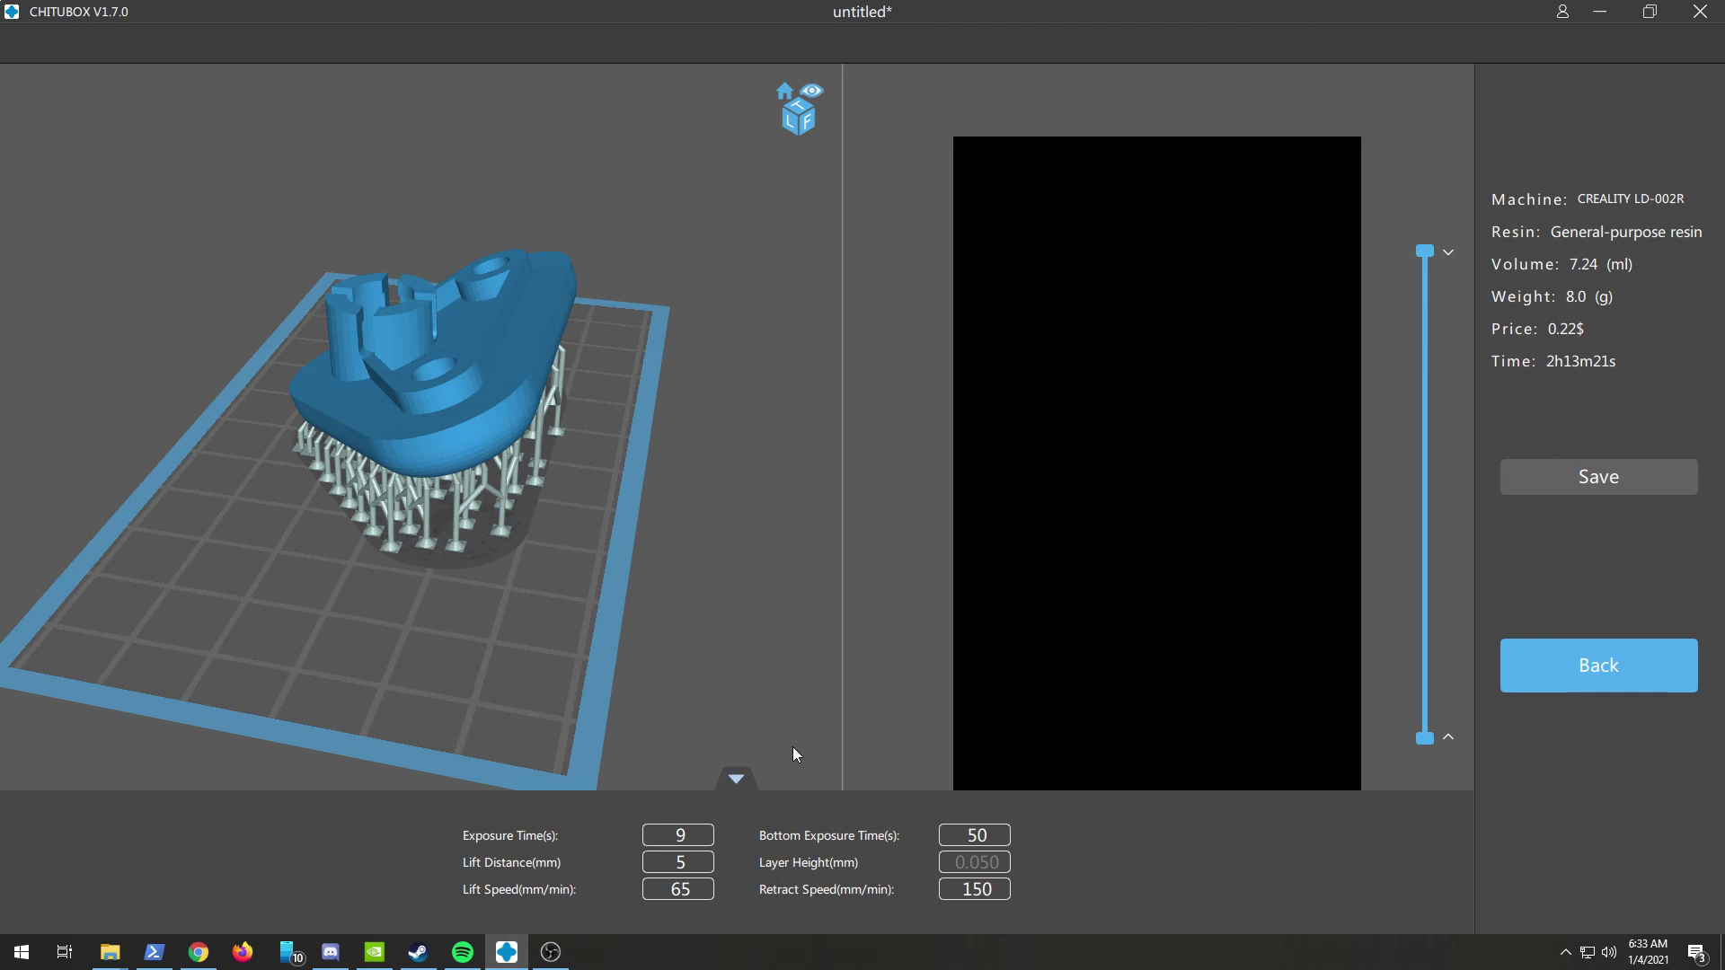
{"action": "left_click", "coordinate": [737, 782]}
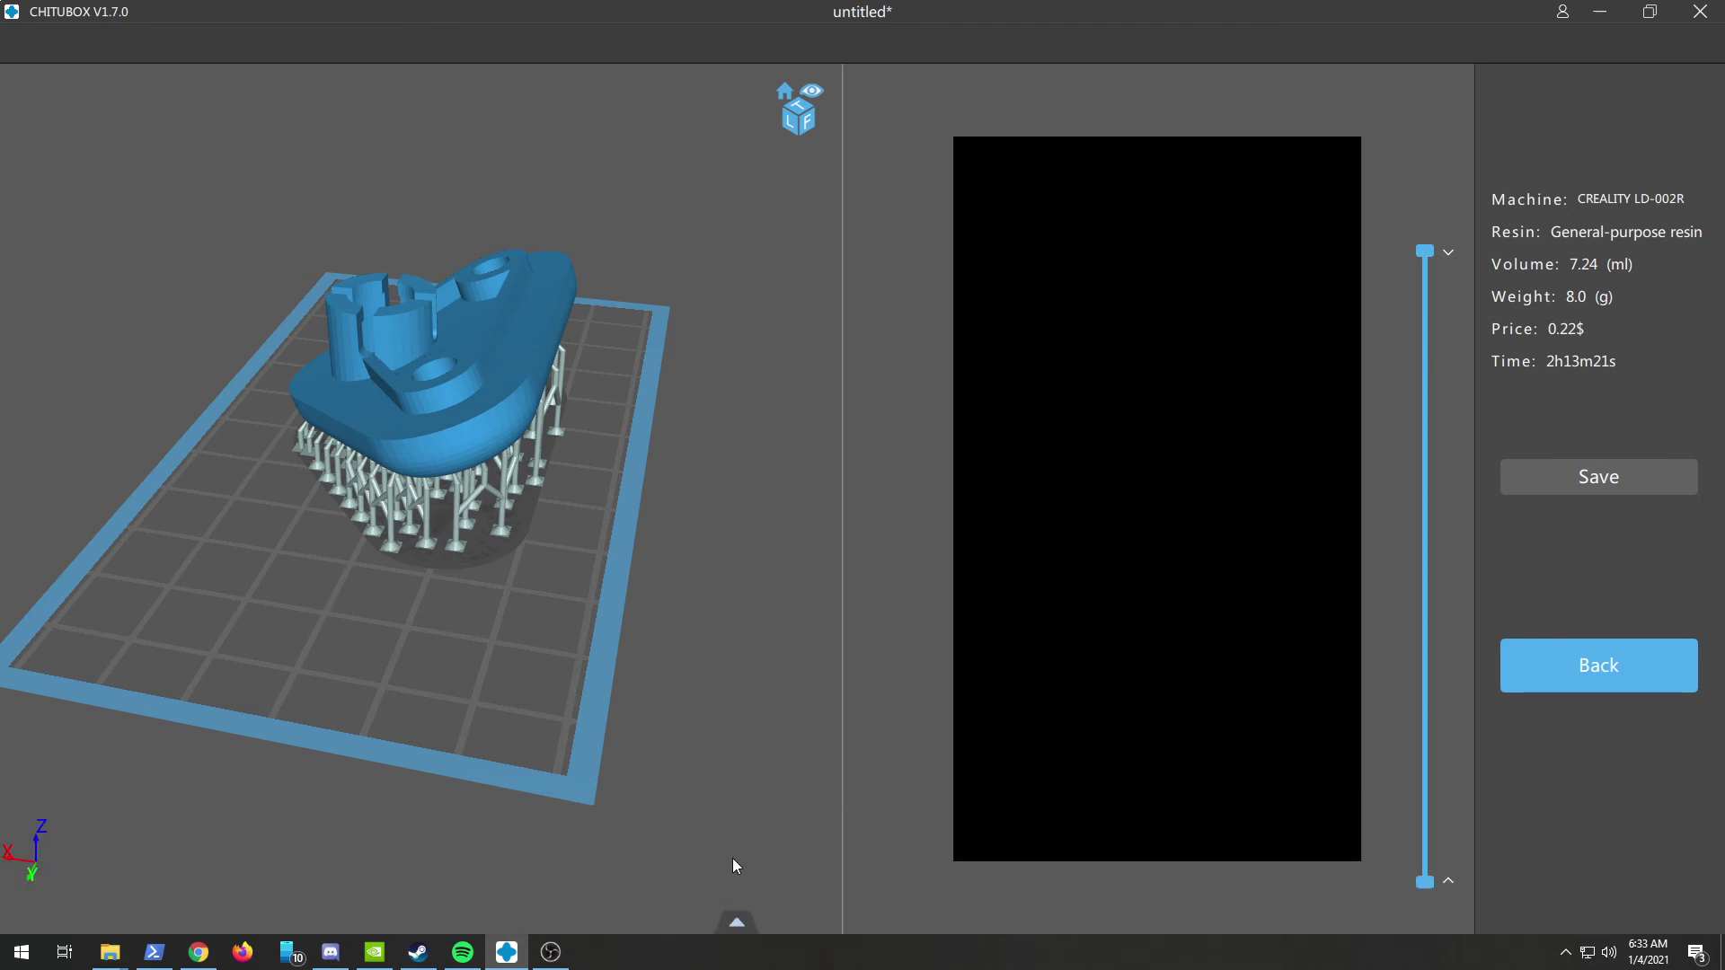
{"action": "left_click", "coordinate": [738, 922]}
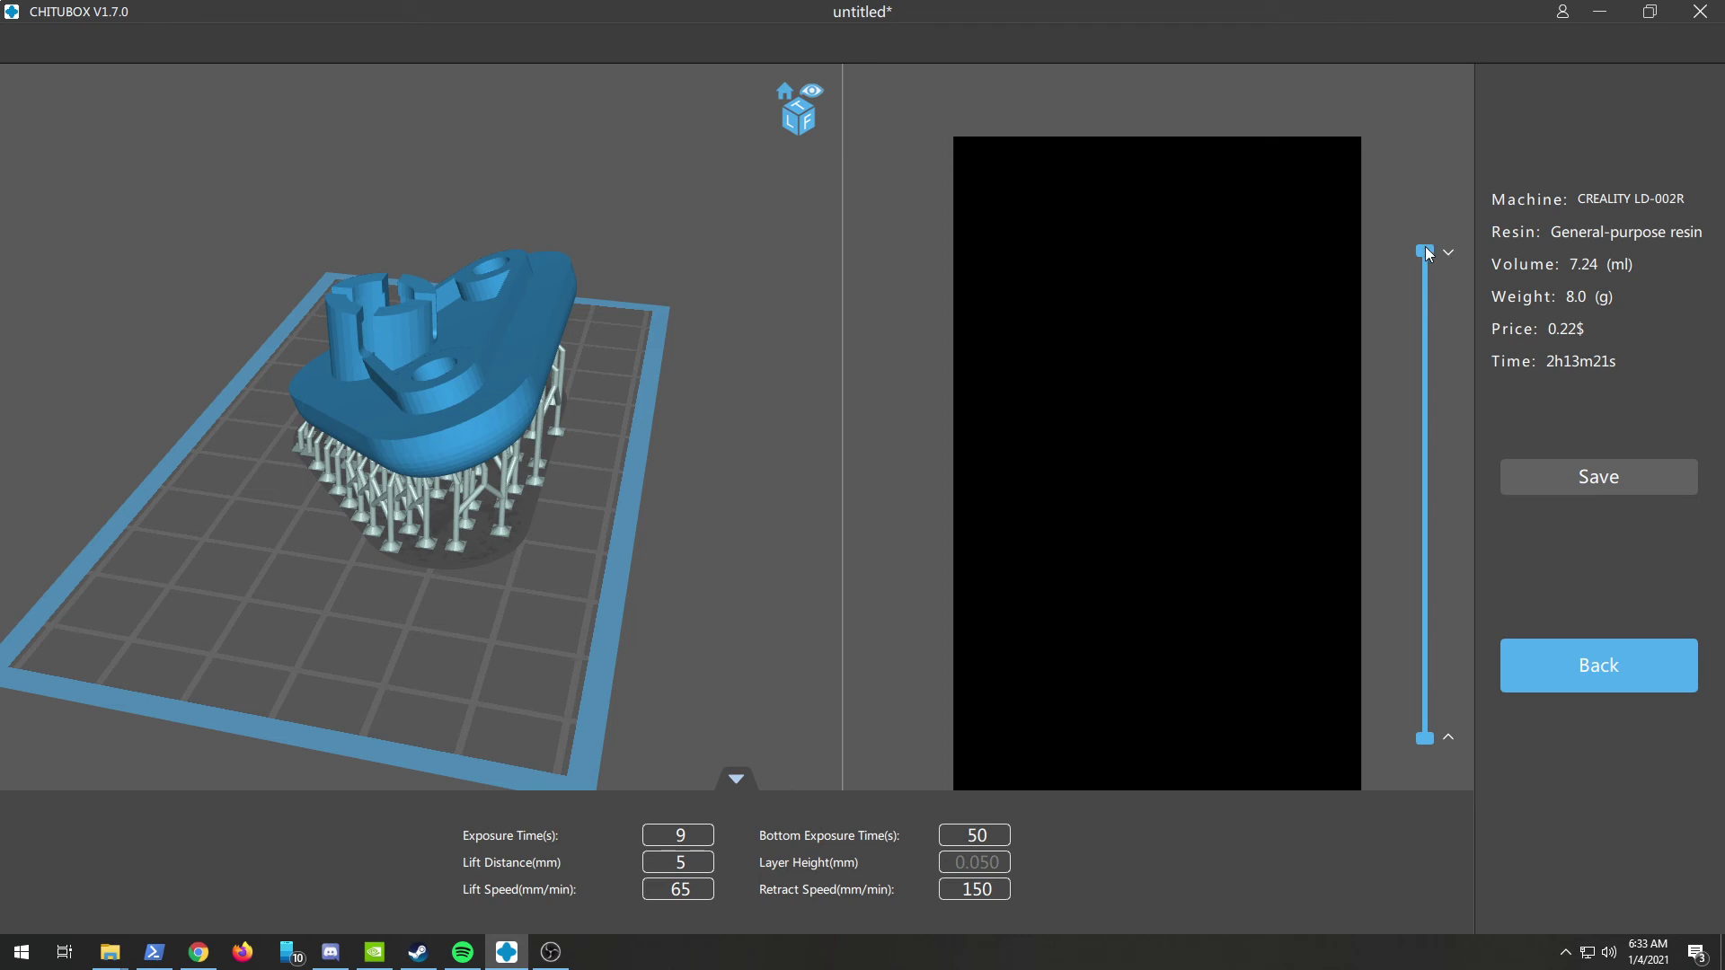
{"action": "mouse_move", "coordinate": [1418, 273]}
{"action": "left_mouse_down"}
{"action": "mouse_move", "coordinate": [1407, 733]}
{"action": "mouse_move", "coordinate": [1425, 251]}
{"action": "left_mouse_up"}
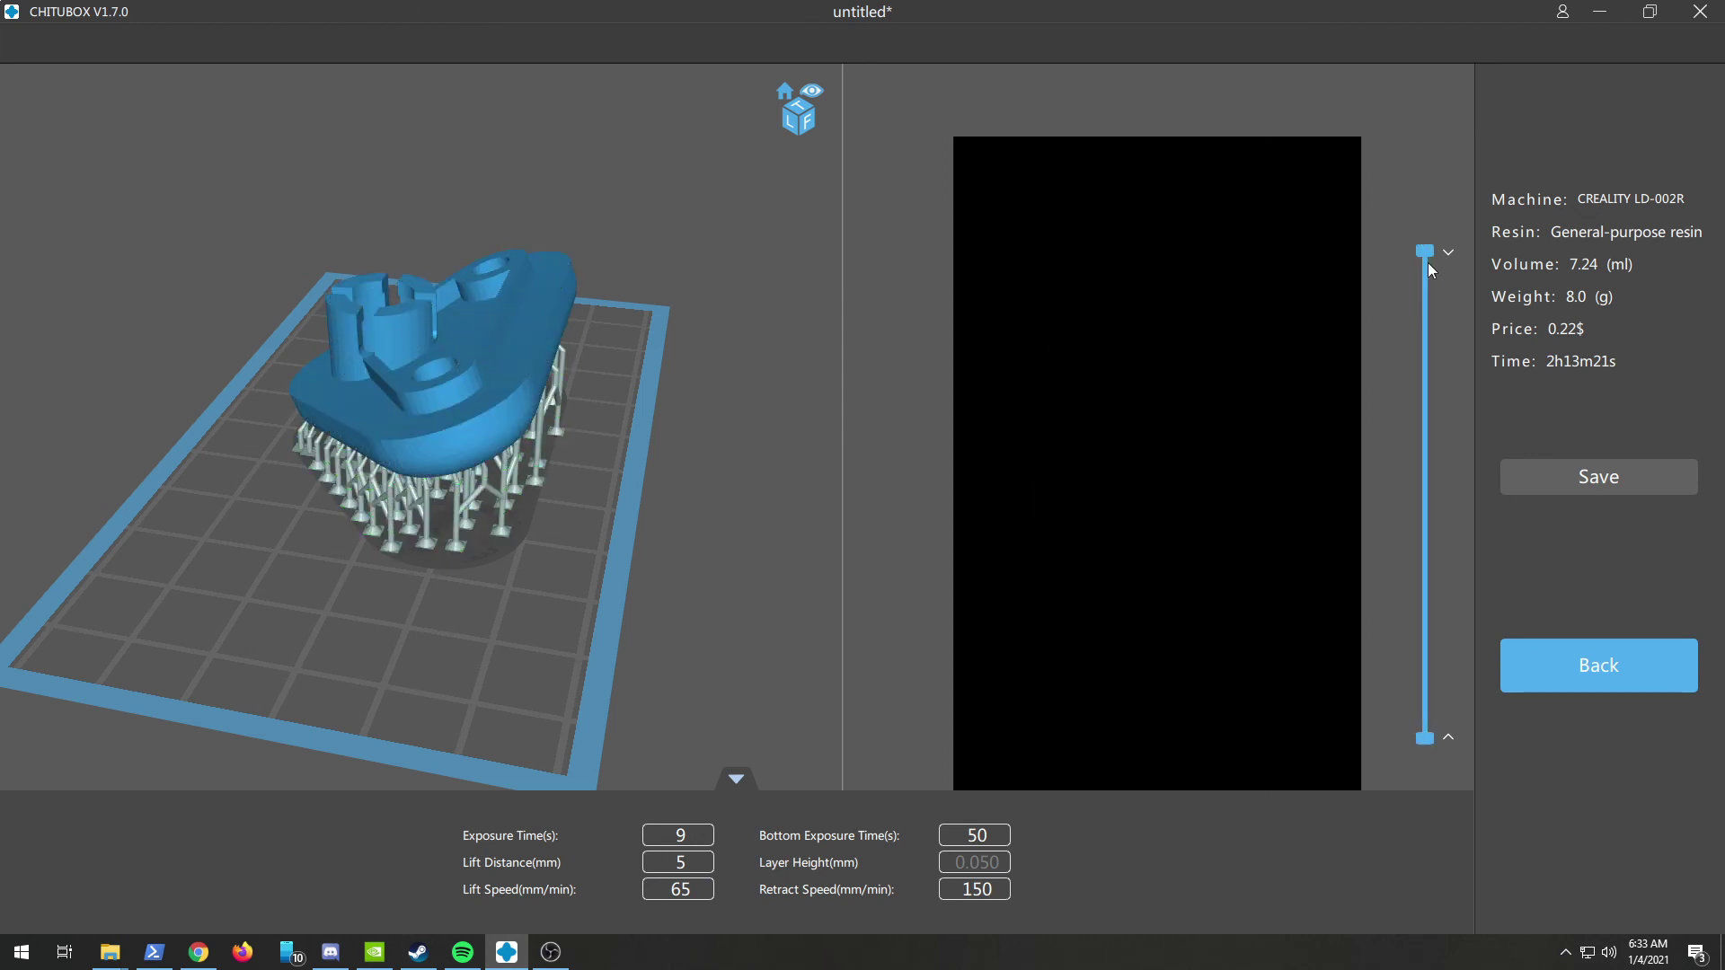
- Save the sliced model as "visor youtube test" in CHITUBOX slicer (*.ctb) format and check the file in its folder
{"action": "left_click", "coordinate": [1527, 469]}
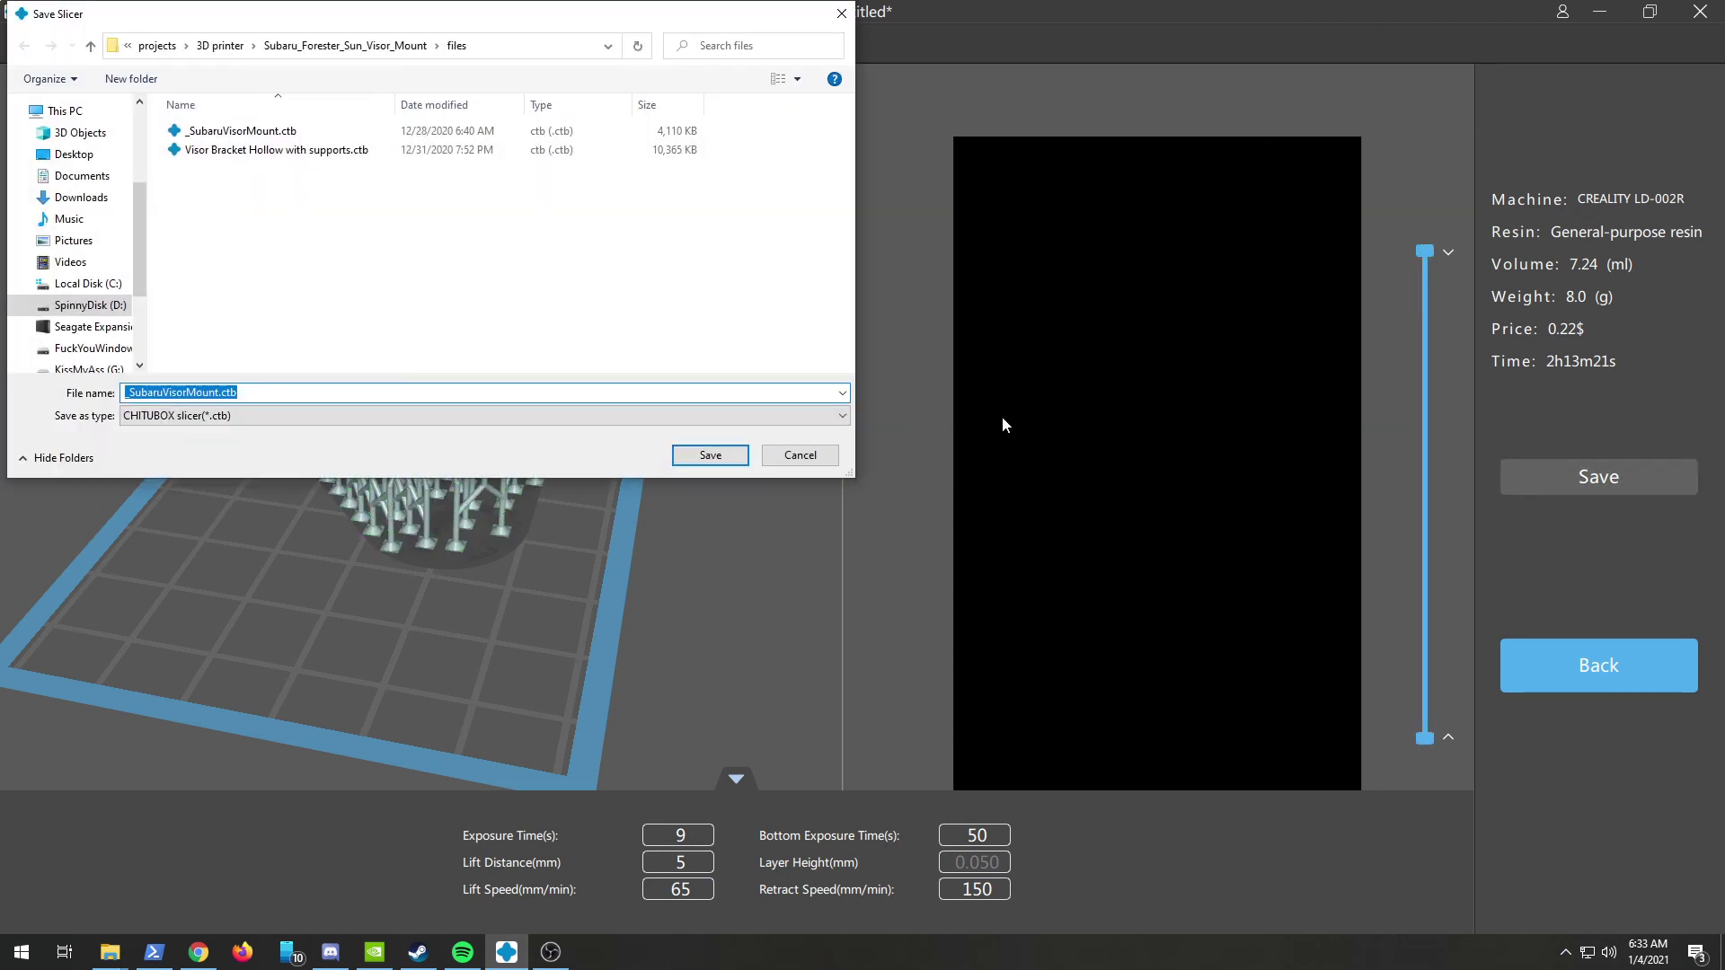
{"action": "type", "text": "vi"}
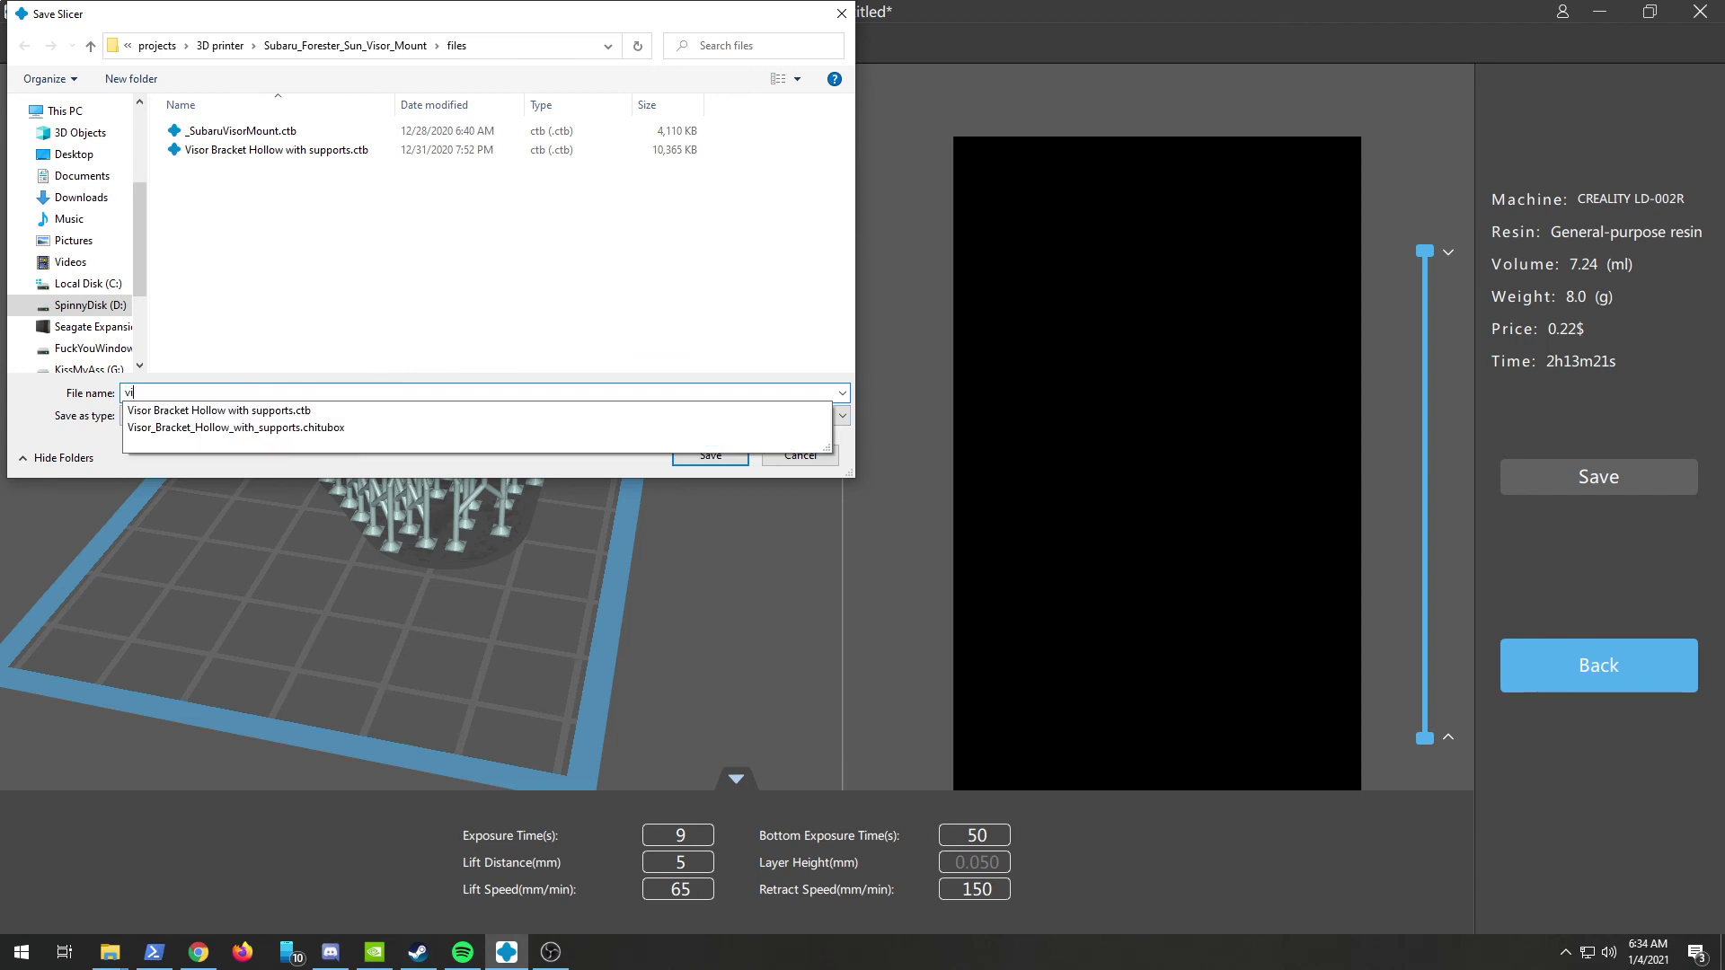
{"action": "type", "text": "sor youtube test"}
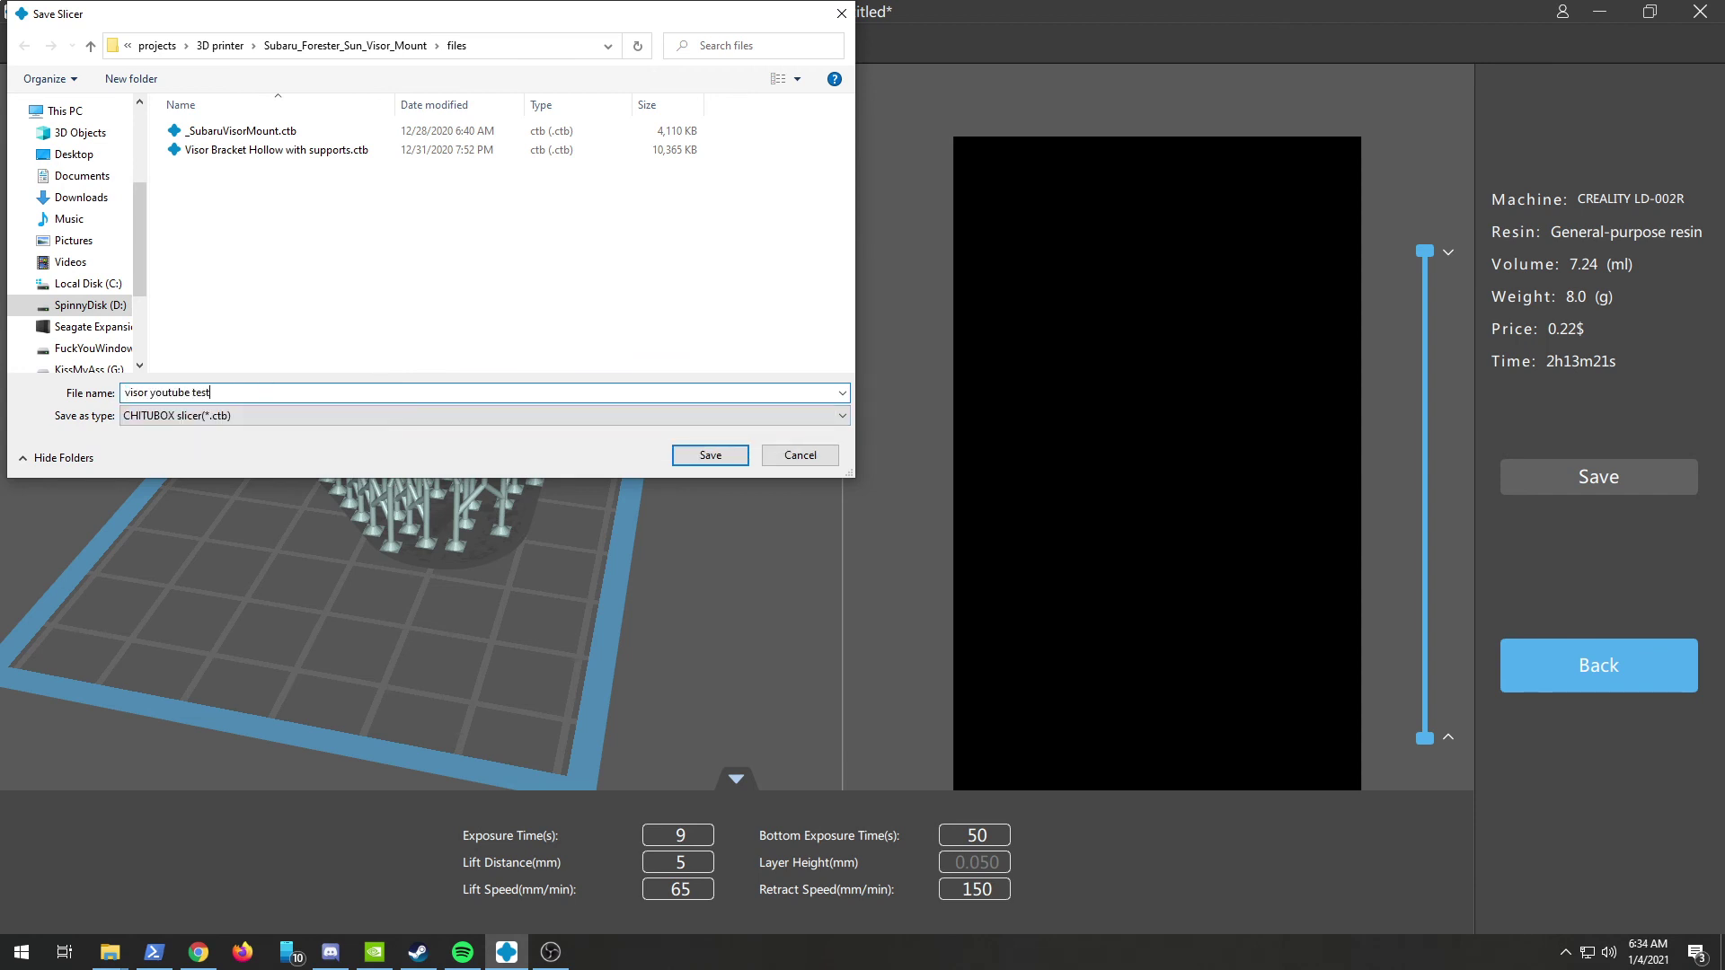
{"action": "key", "text": "Return"}
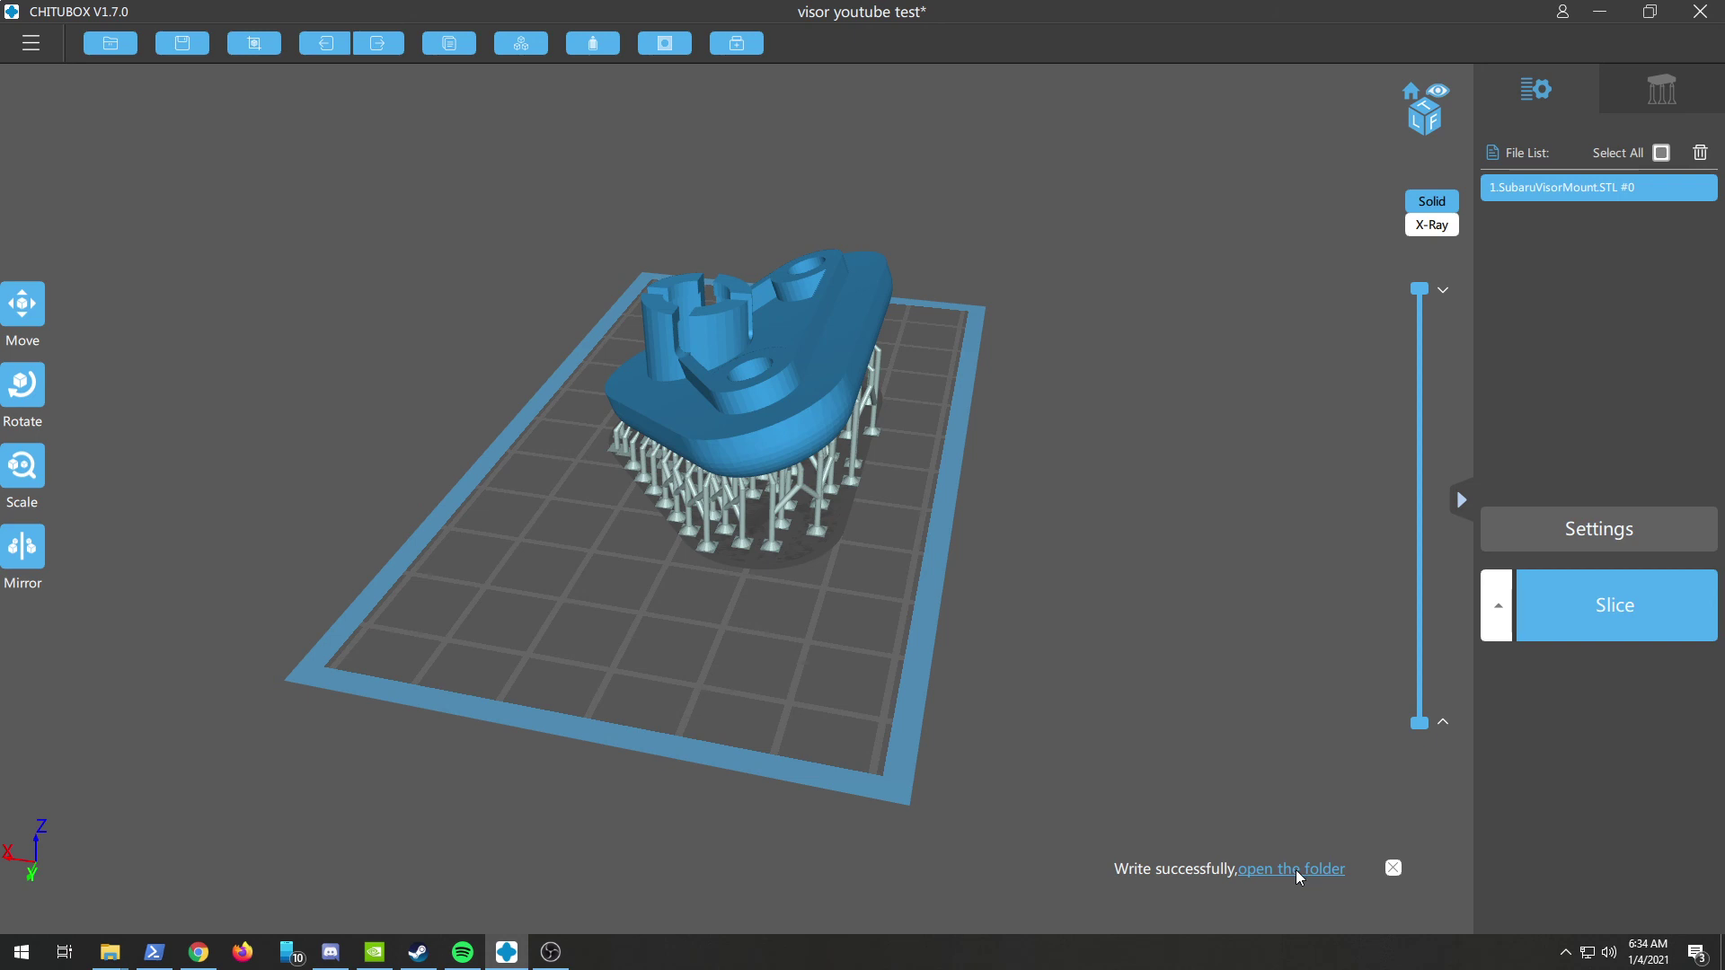
{"action": "left_click", "coordinate": [1296, 869]}
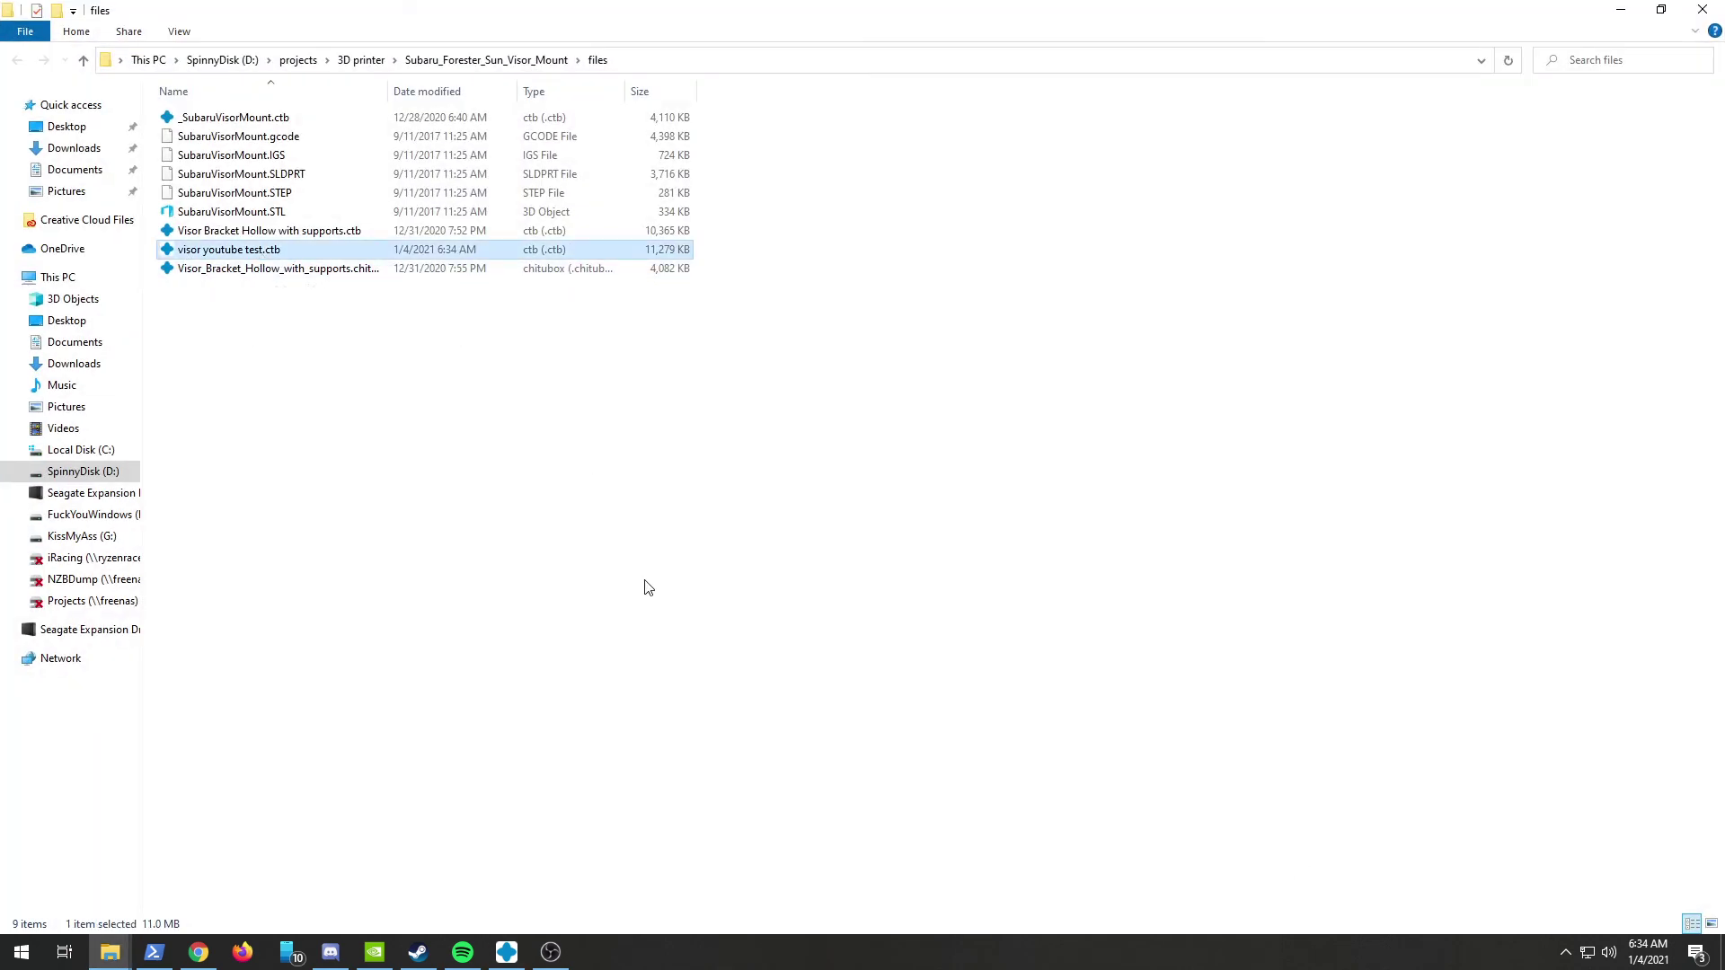
{"action": "left_click", "coordinate": [1703, 10]}
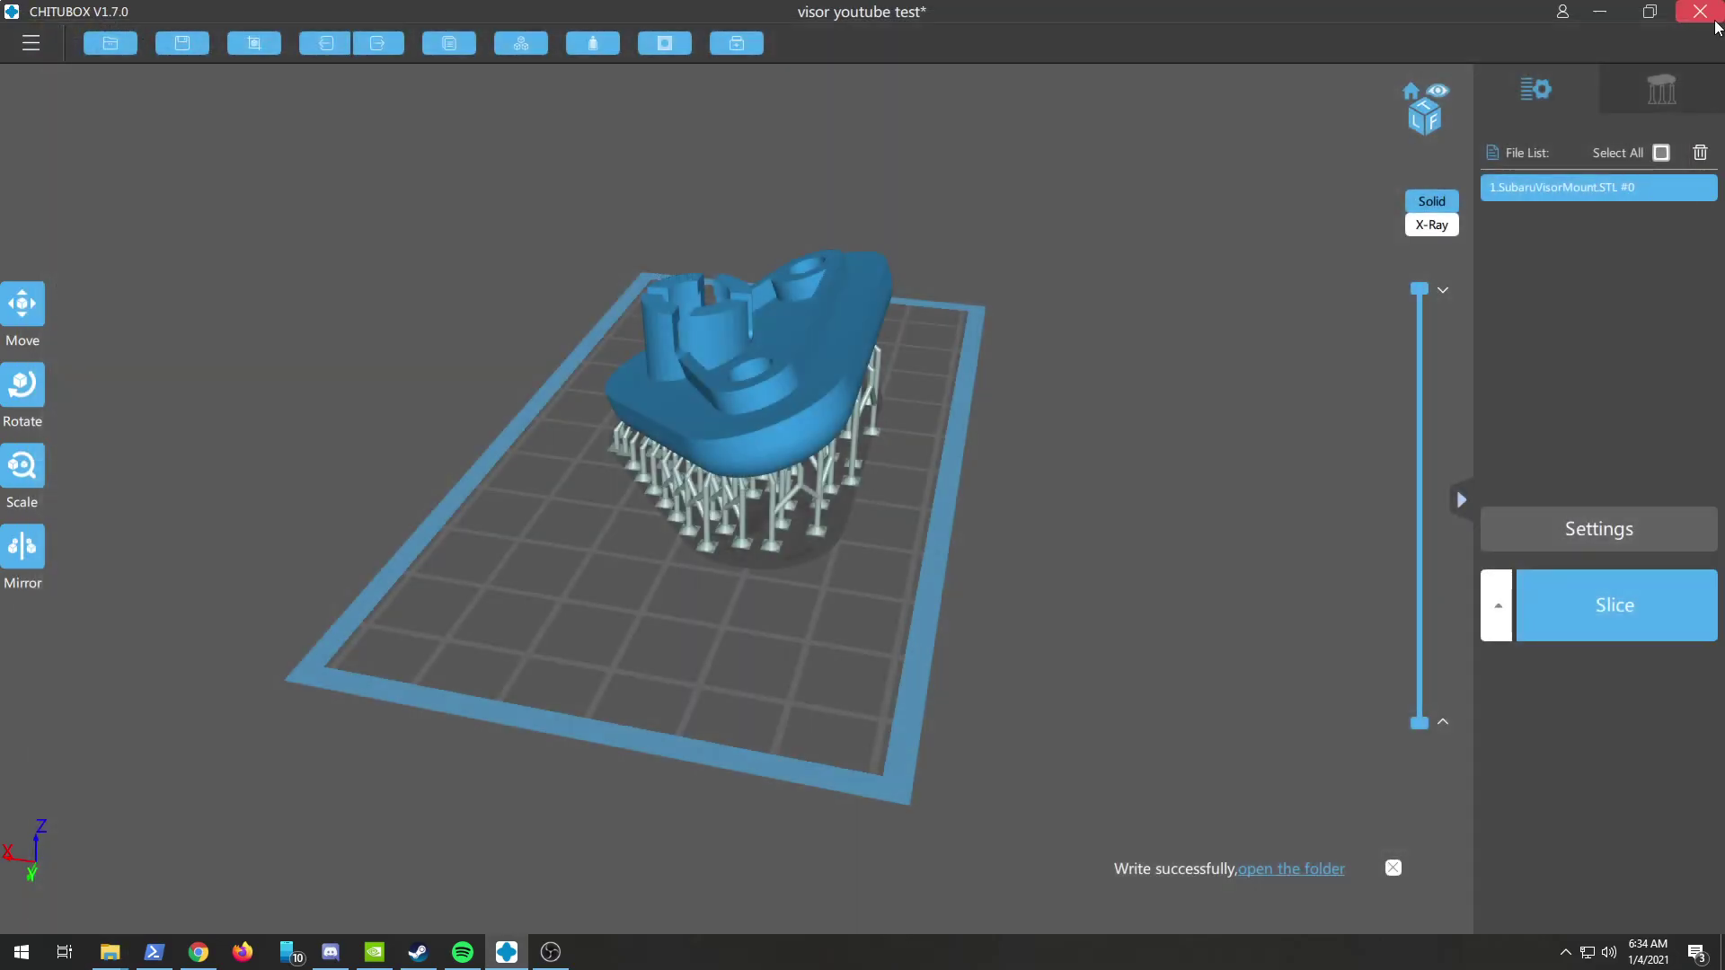